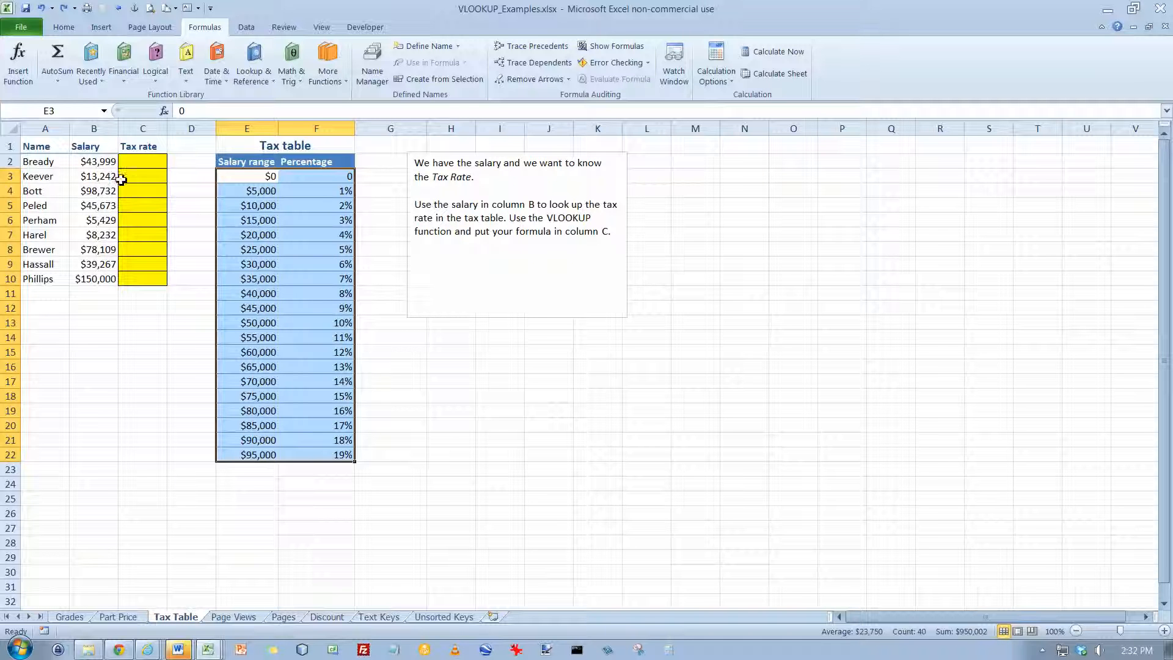
Insert the VLOOKUP function in the first Tax rate cell, C2
left_click(261, 297)
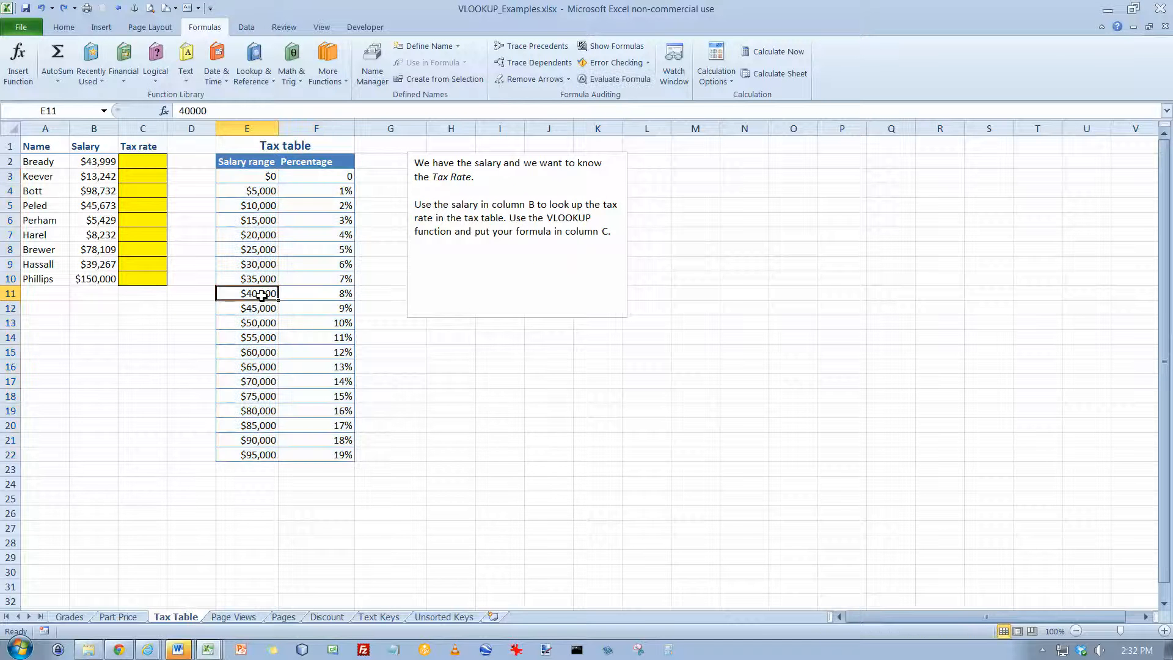
left_click(339, 297)
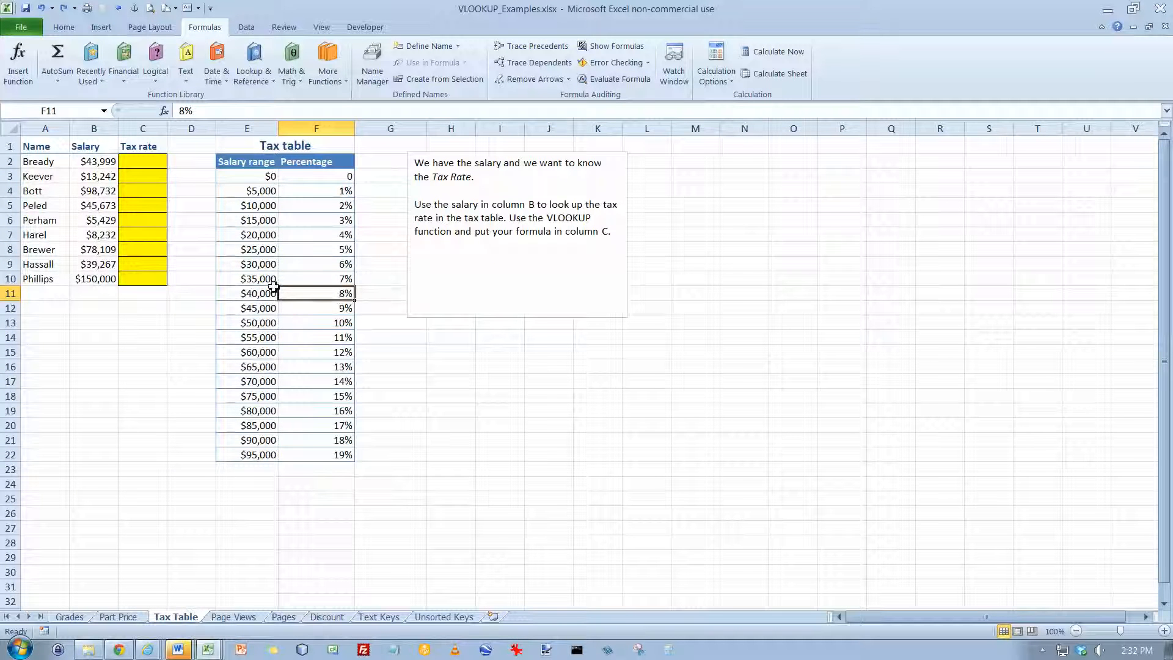
left_click(153, 164)
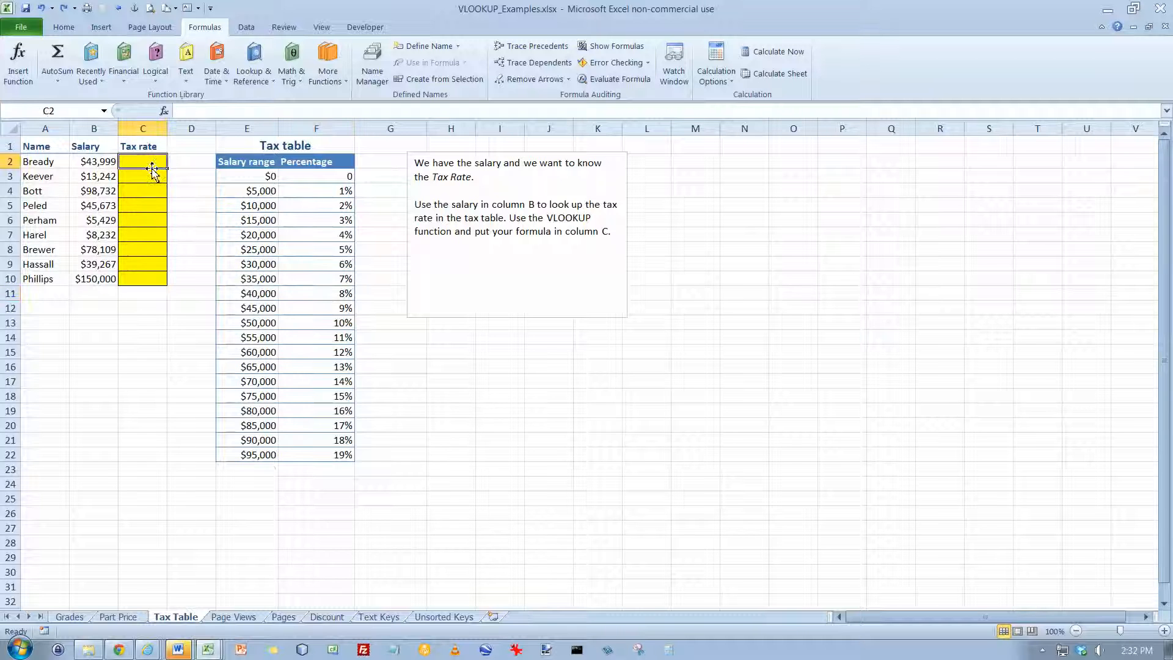
left_click(164, 112)
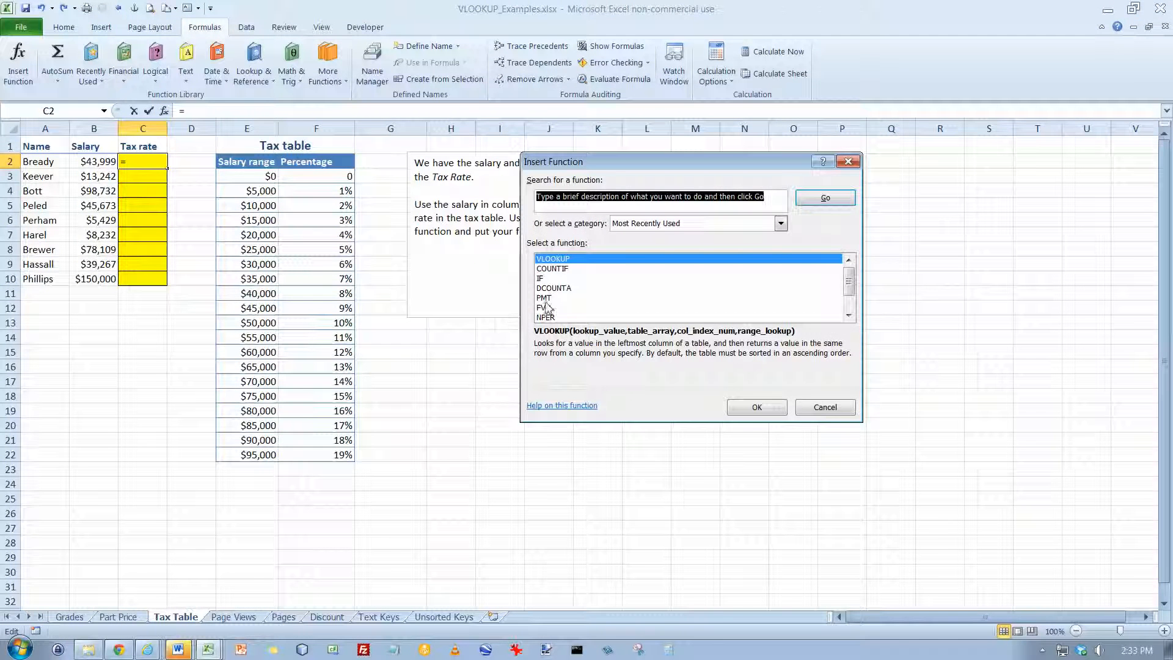
left_click(554, 259)
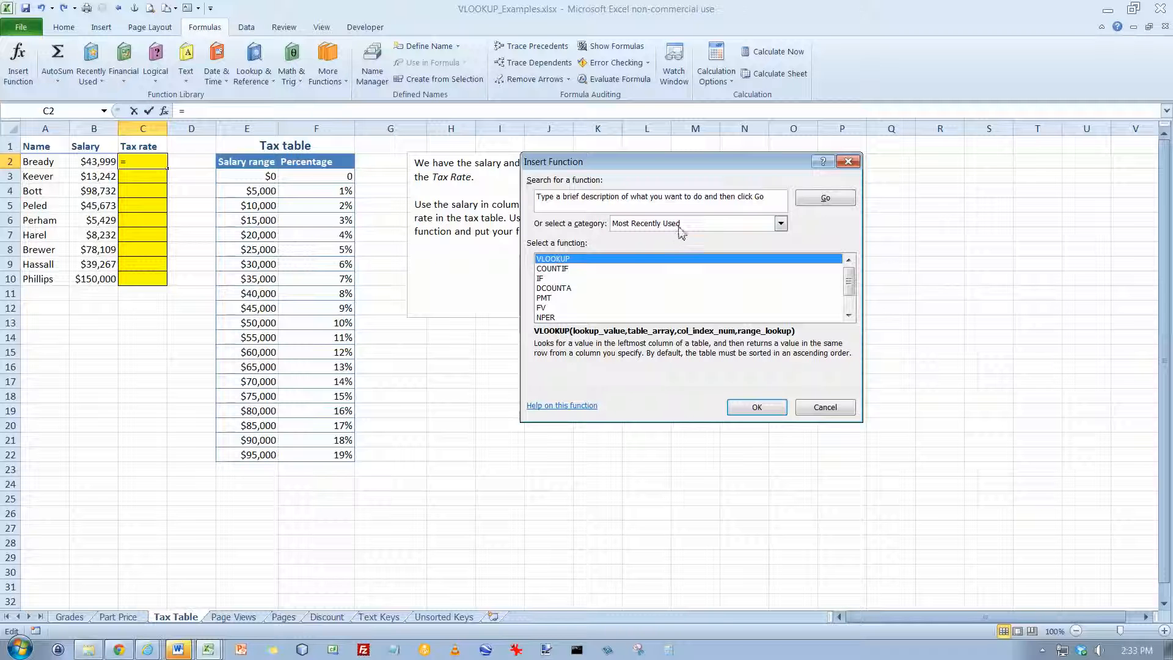
left_click(757, 408)
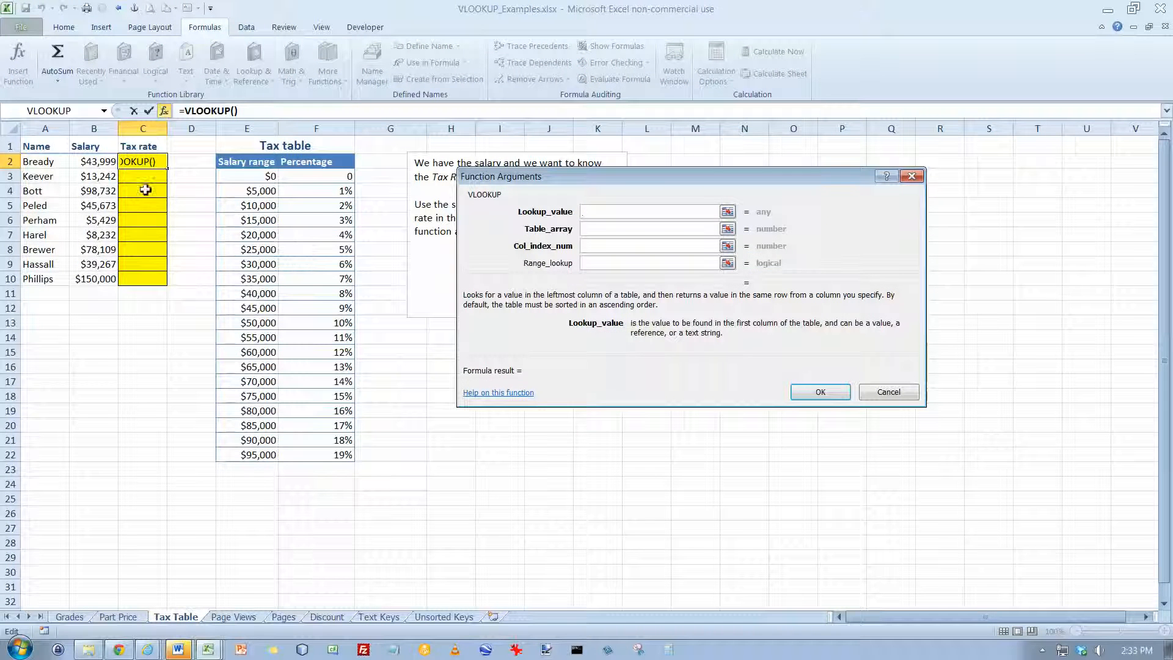
Complete the VLOOKUP in C2 with lookup value B2, table array E3:F22 and column index 2
left_click(101, 165)
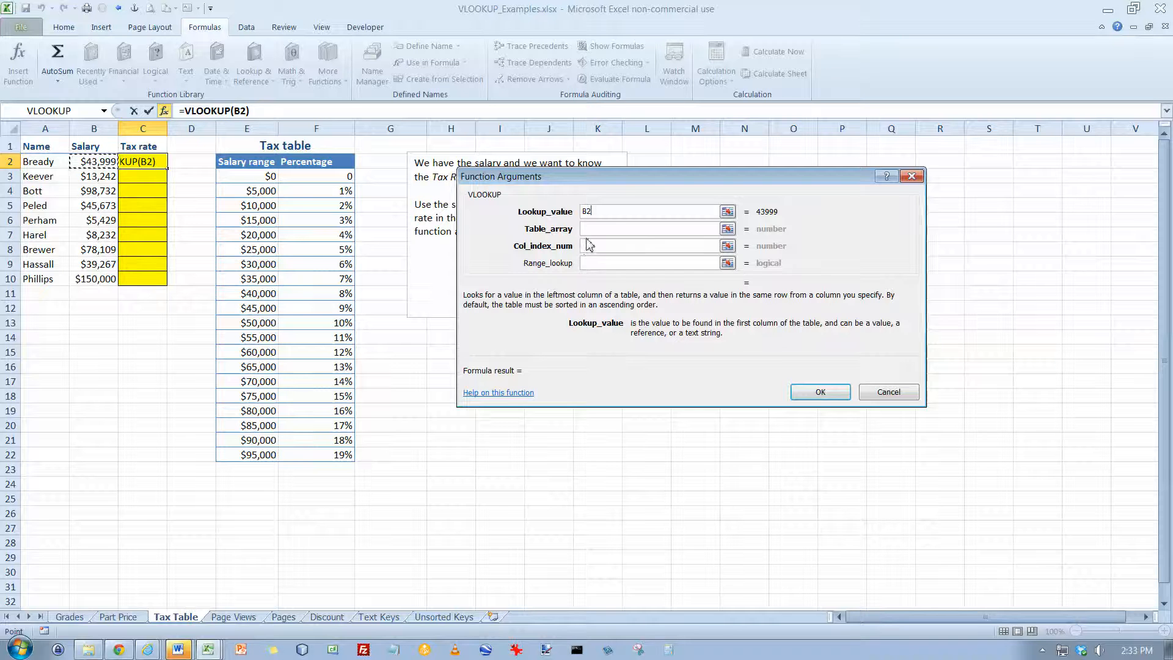
left_click(585, 230)
left_click(261, 177)
left_click_drag(260, 177, 326, 452)
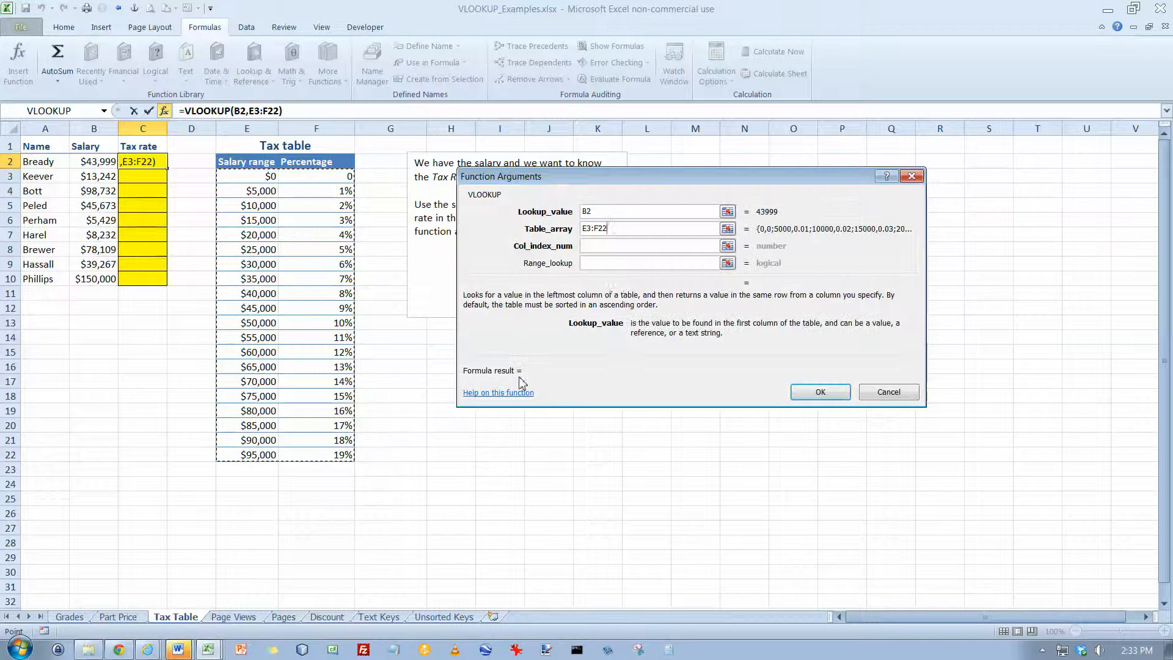
left_click(593, 247)
type("2")
left_click(841, 391)
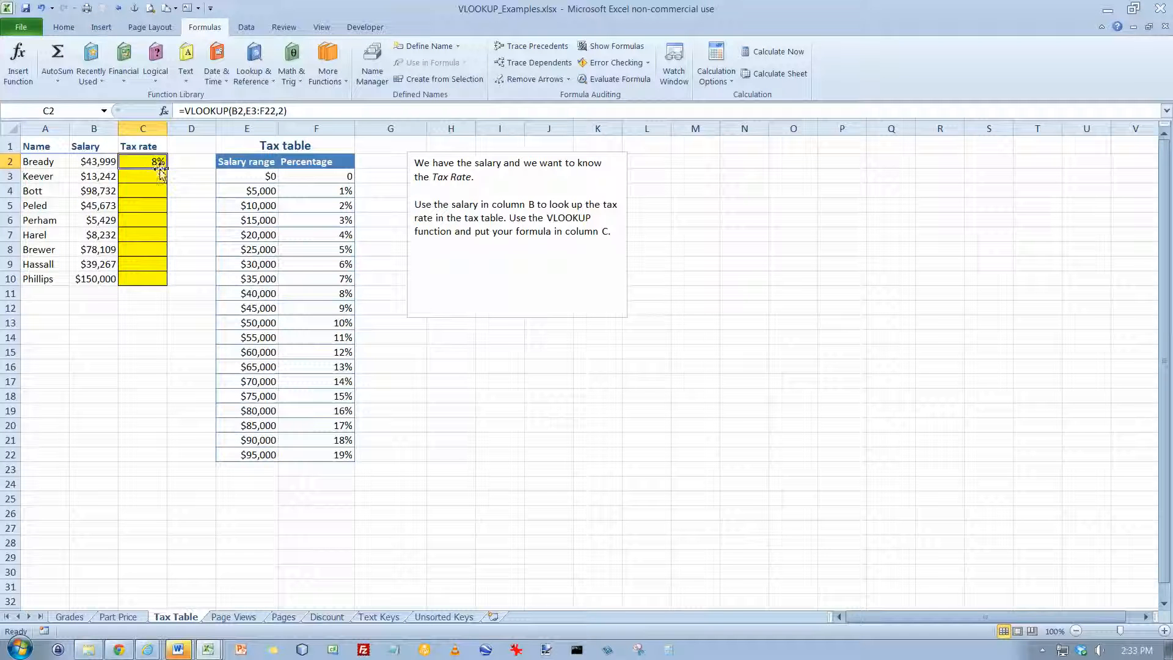
Fill the C2 formula down through C10 and inspect the copied formula in C9
left_click_drag(170, 170, 164, 287)
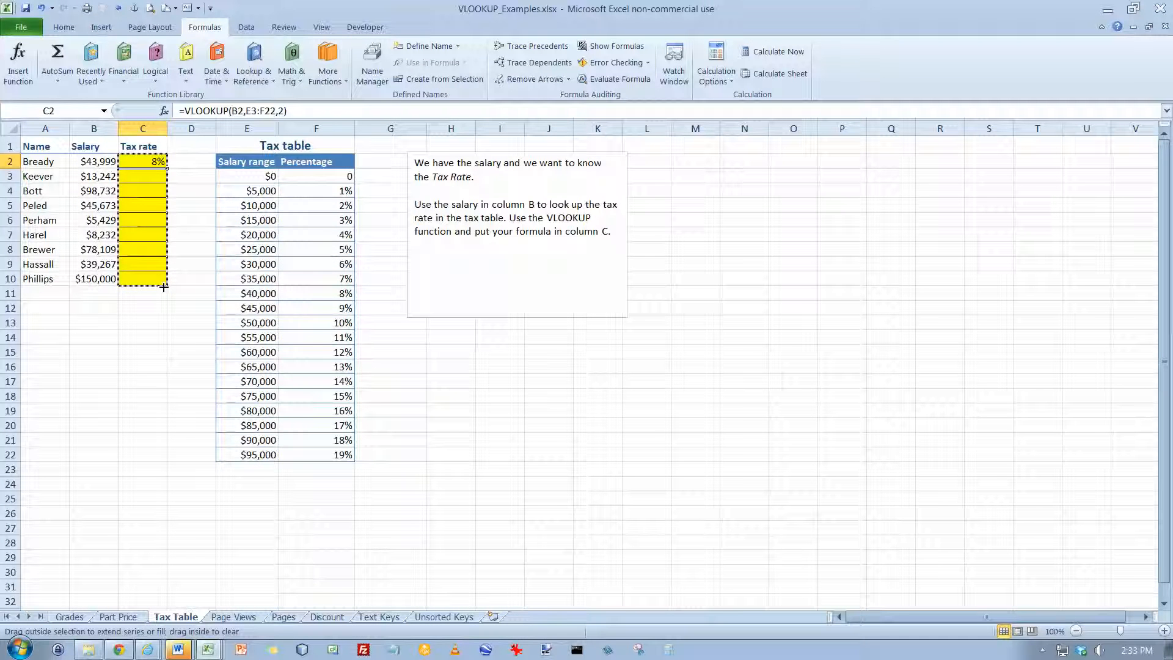
left_click_drag(164, 287, 163, 288)
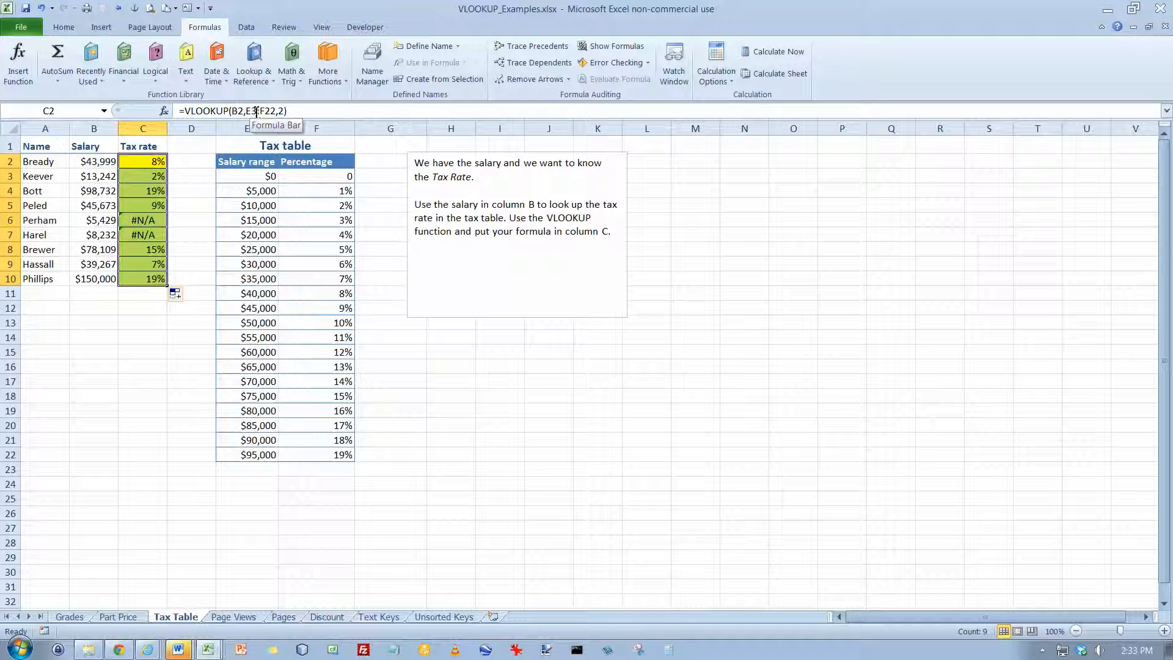
double_click(151, 266)
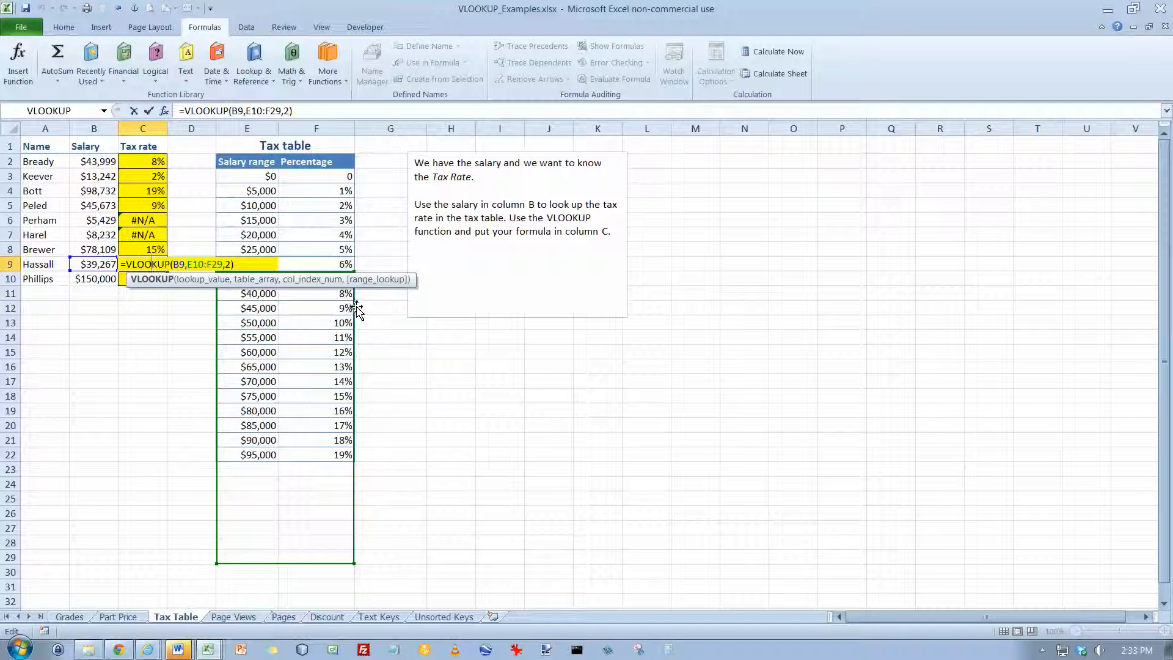
key("Escape")
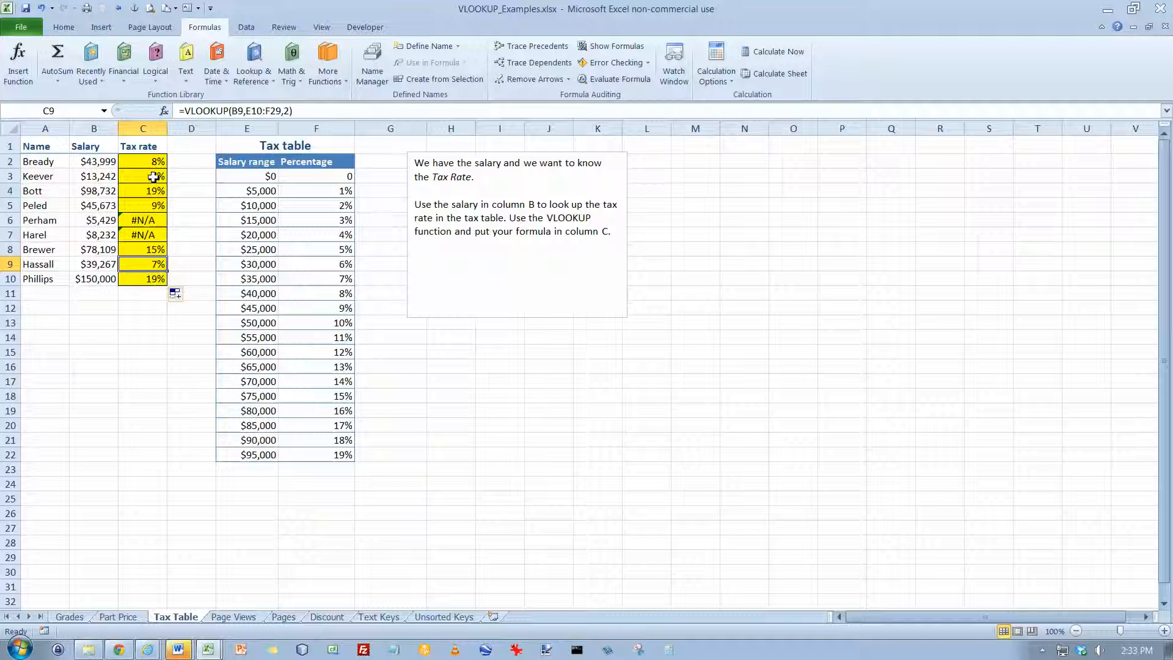
Clear the copied tax rate formulas from C3:C10
left_click_drag(153, 177, 160, 269)
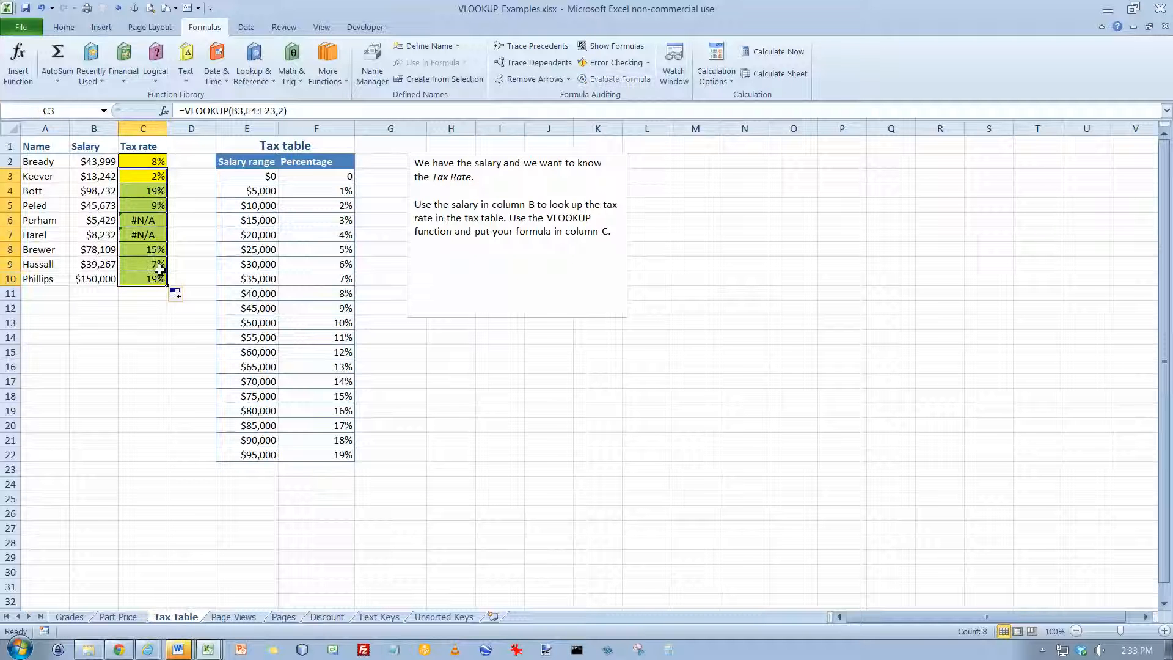
key("Delete")
left_click(157, 161)
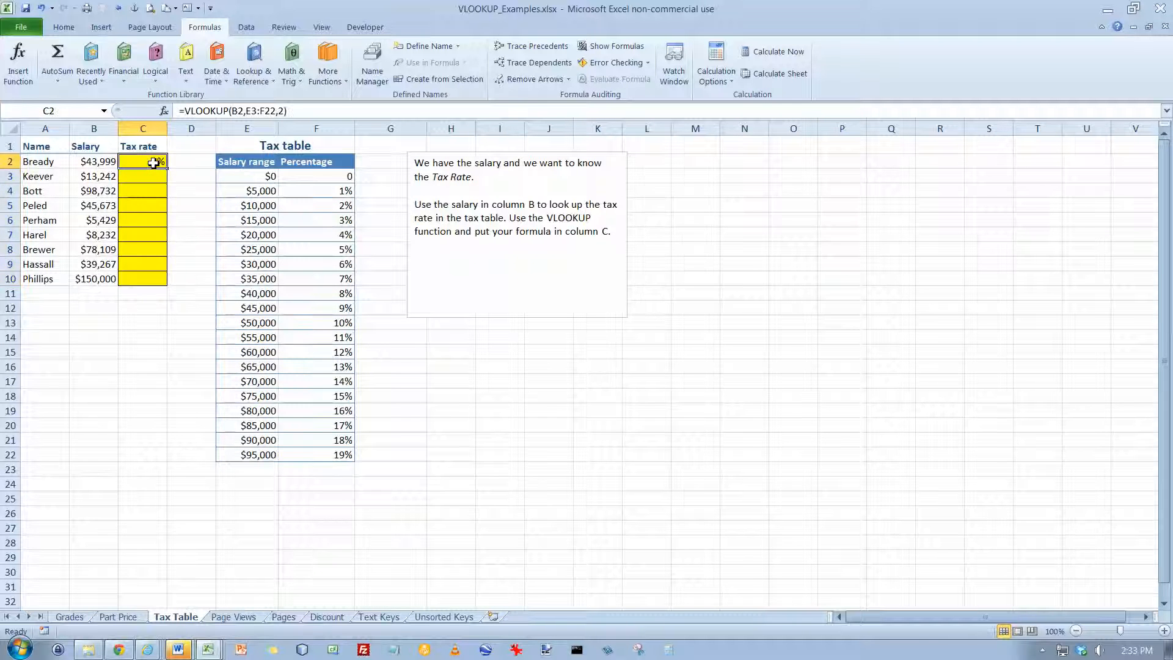
left_click(255, 111)
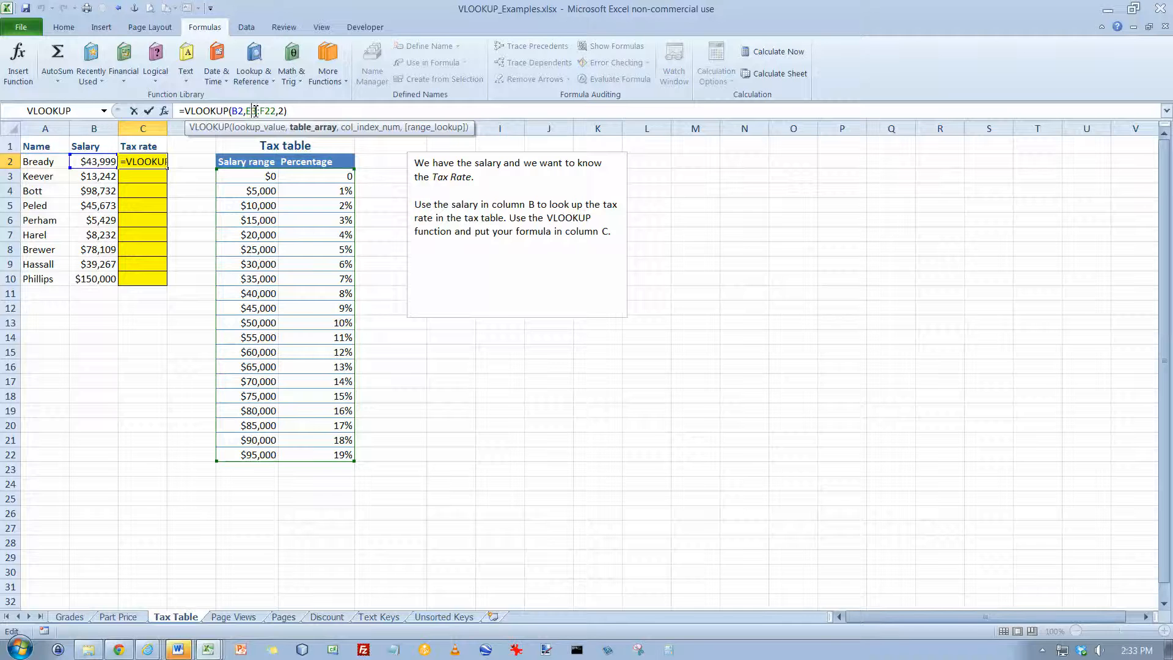
key("F4")
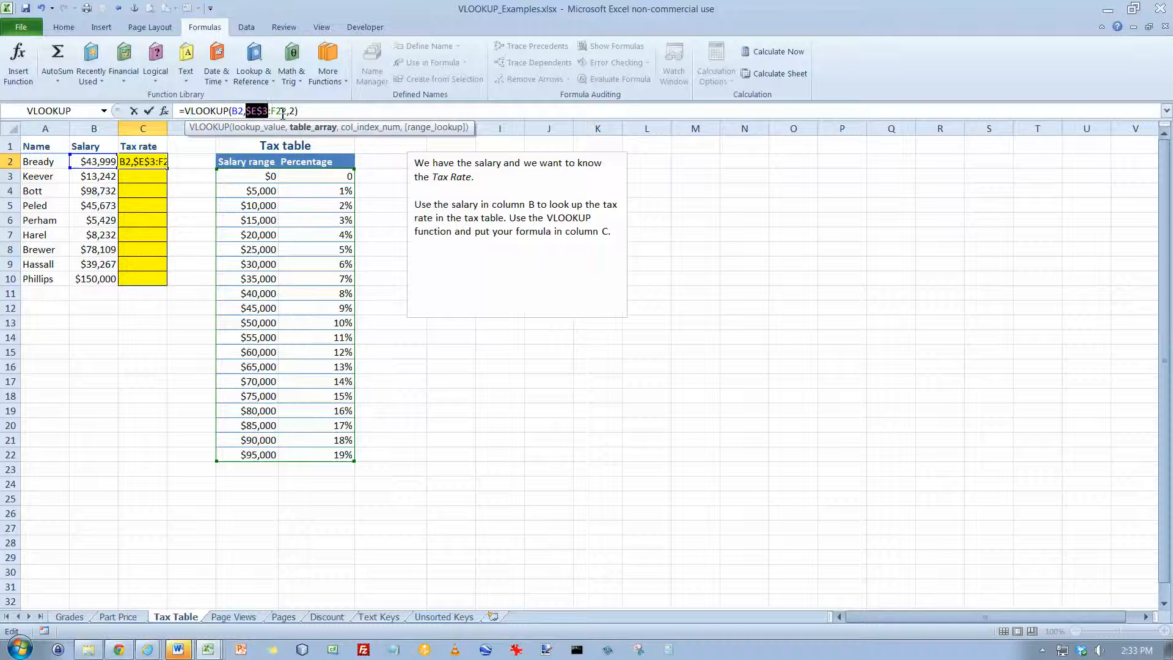
left_click(281, 110)
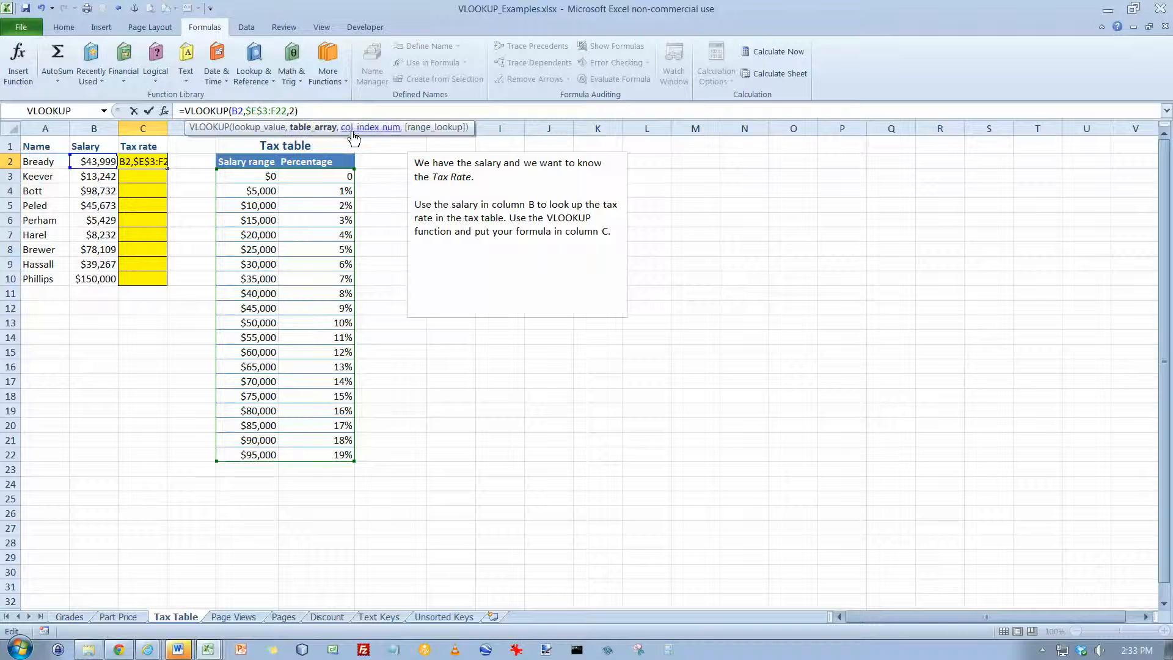
key("F4")
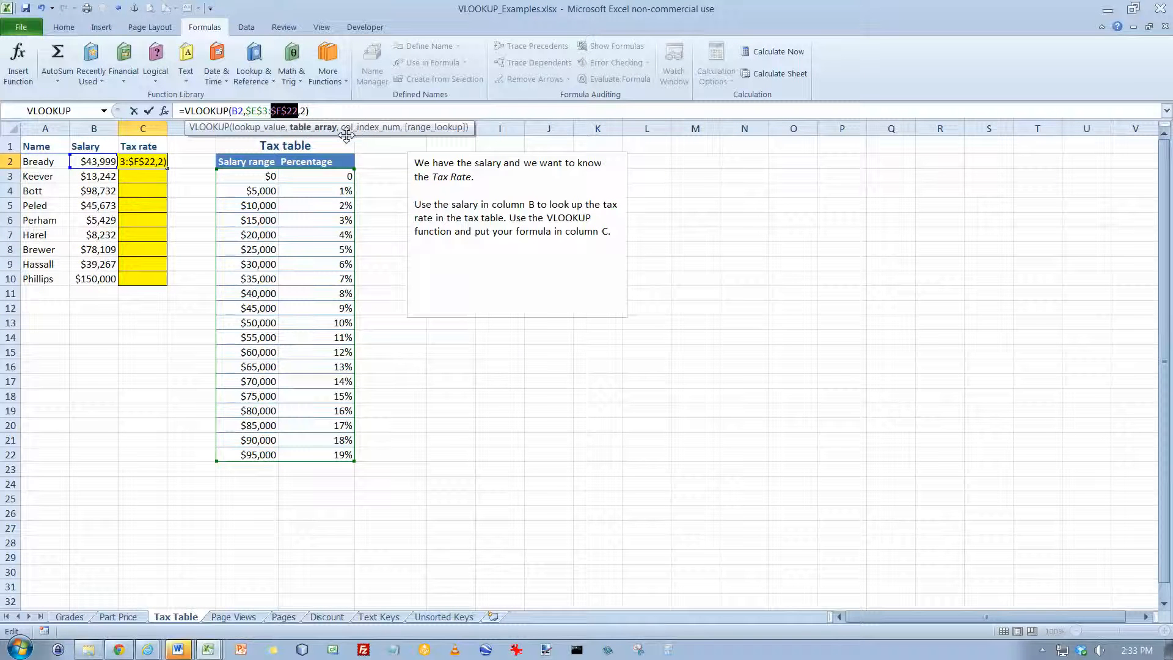
key("Escape")
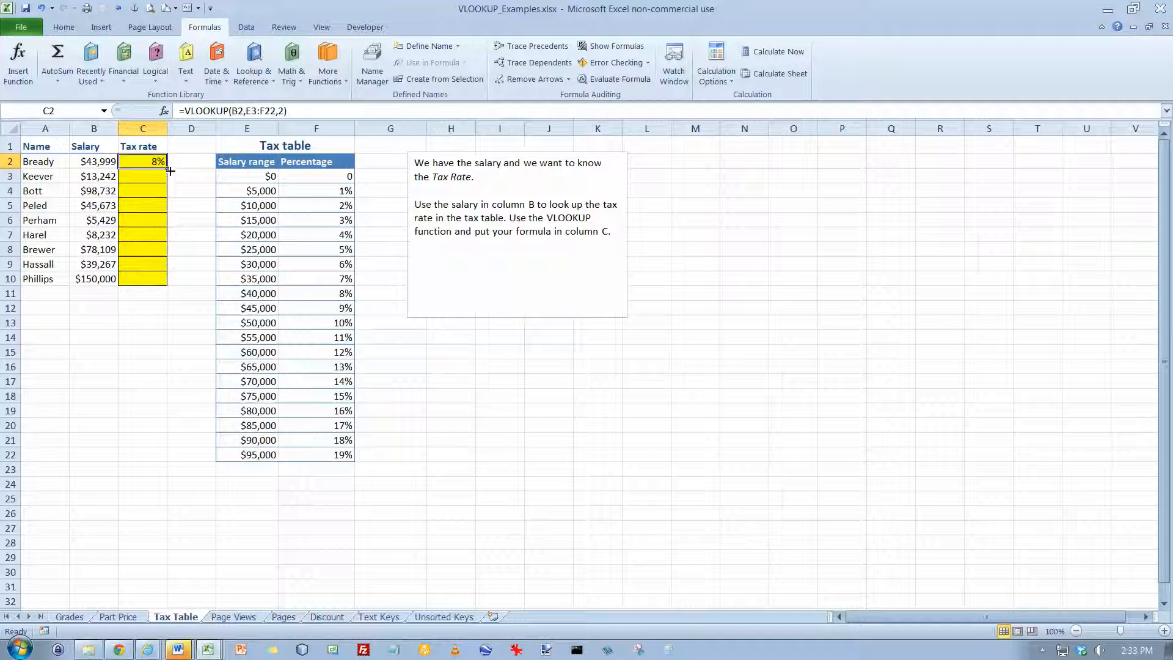
left_click_drag(169, 171, 170, 289)
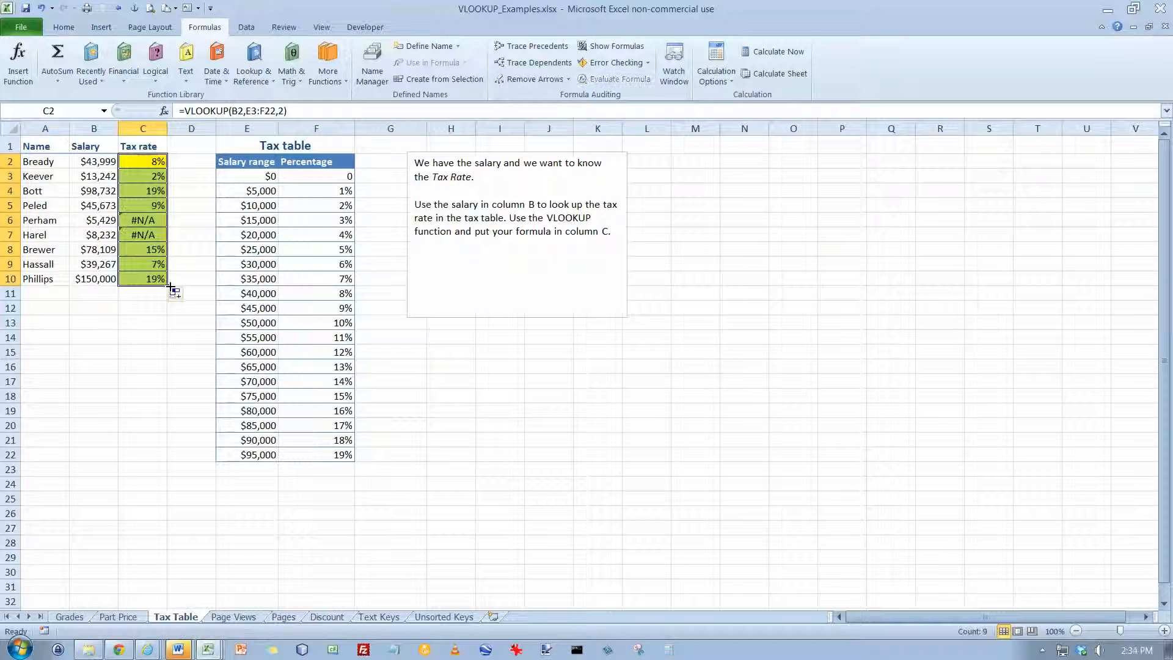
Make the table range in C2's formula absolute as $E$3:$F$22 and fill the formula down through C10
left_click(154, 163)
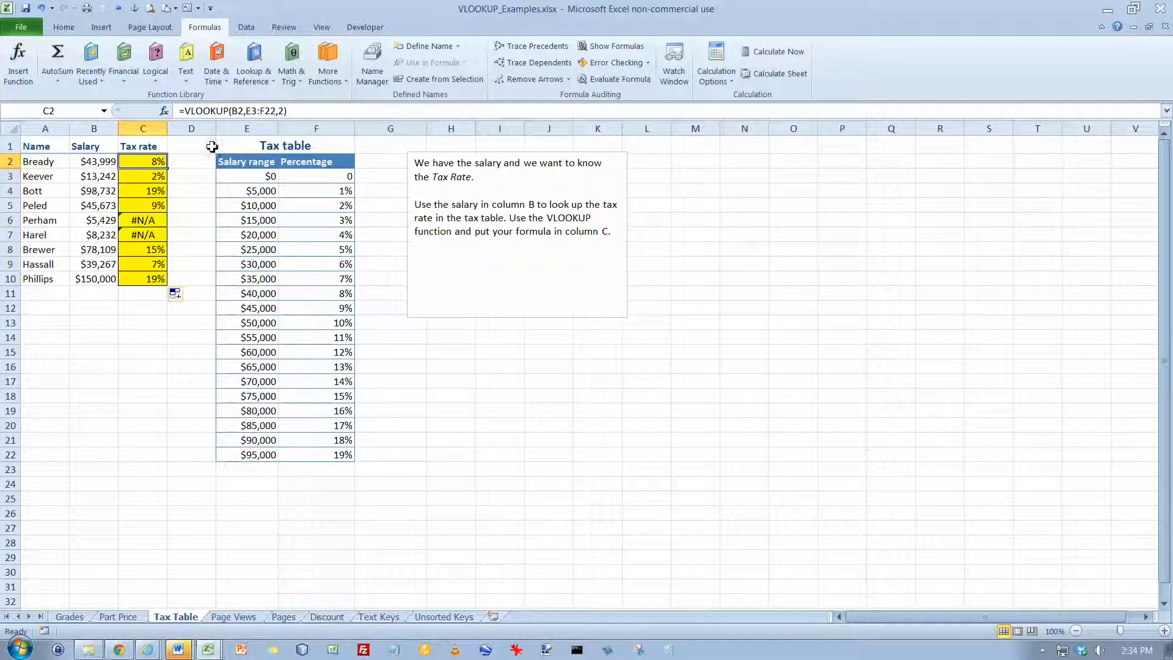
left_click(261, 112)
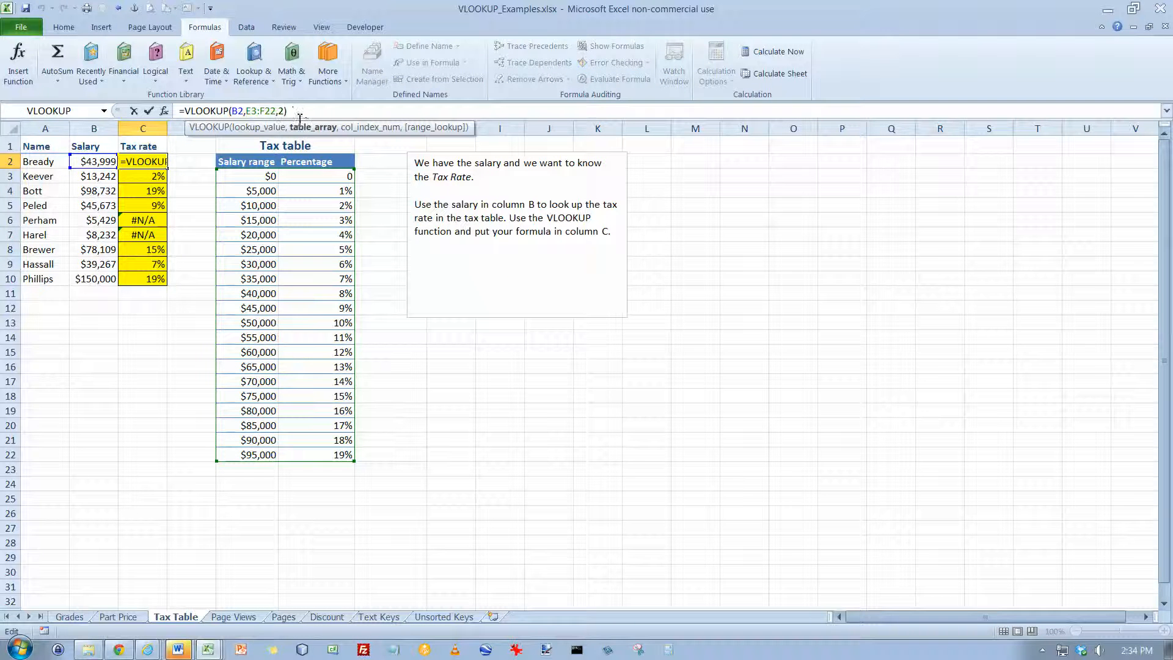
key("F4")
left_click(278, 110)
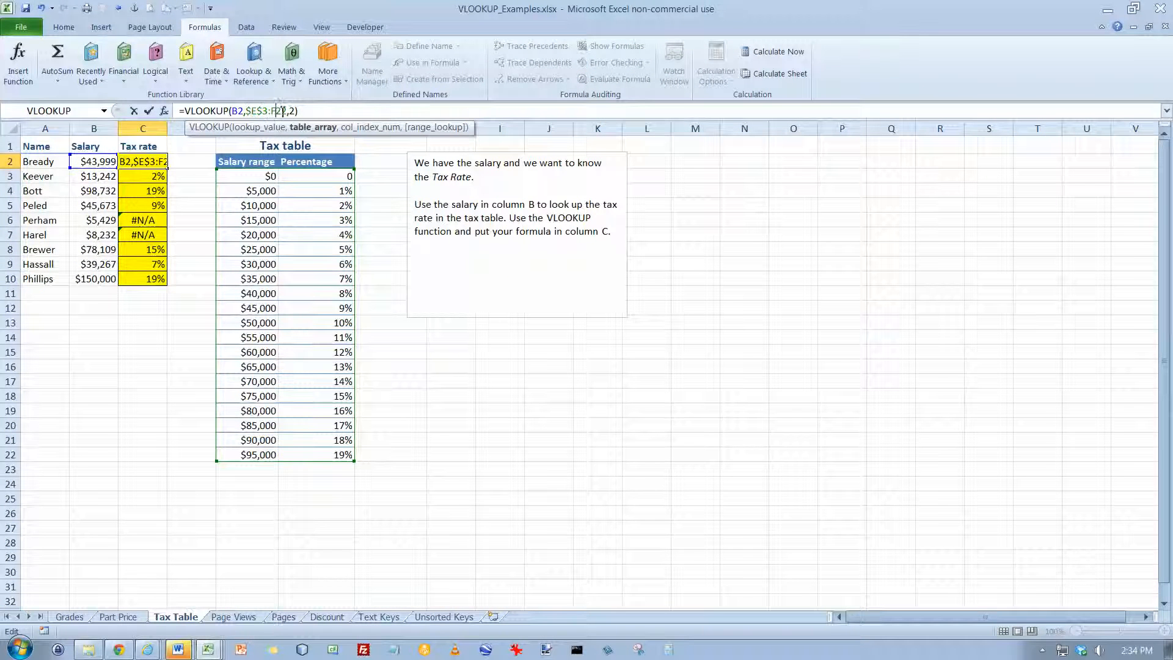
key("F4")
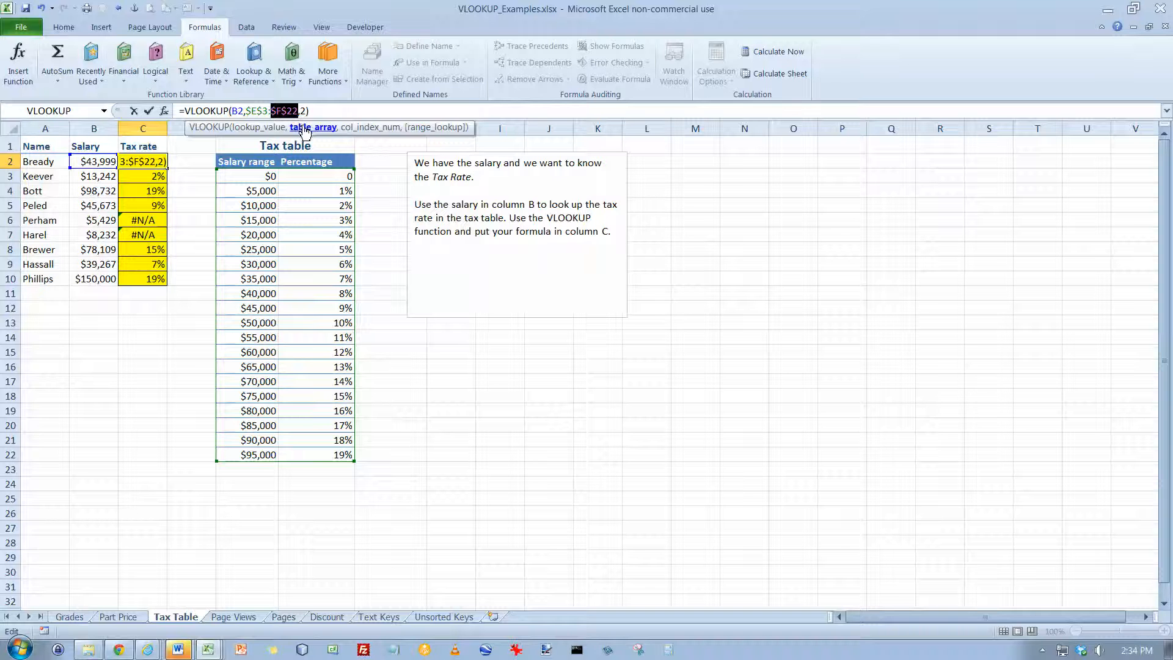
key("Return")
left_click(155, 165)
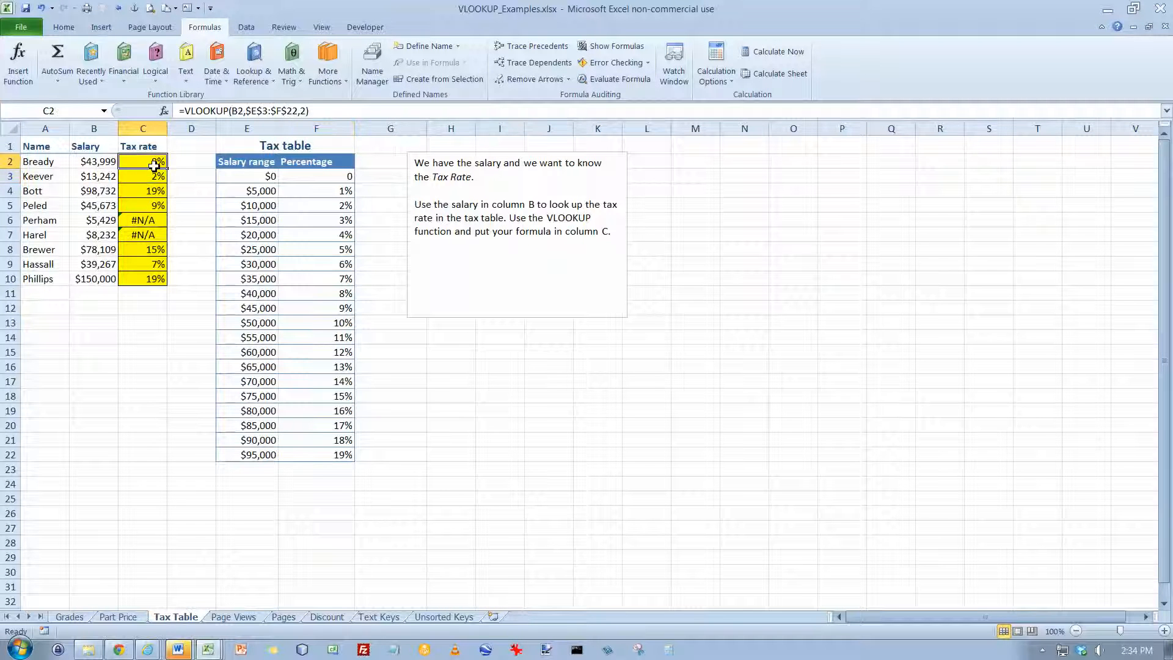
left_click_drag(168, 170, 171, 281)
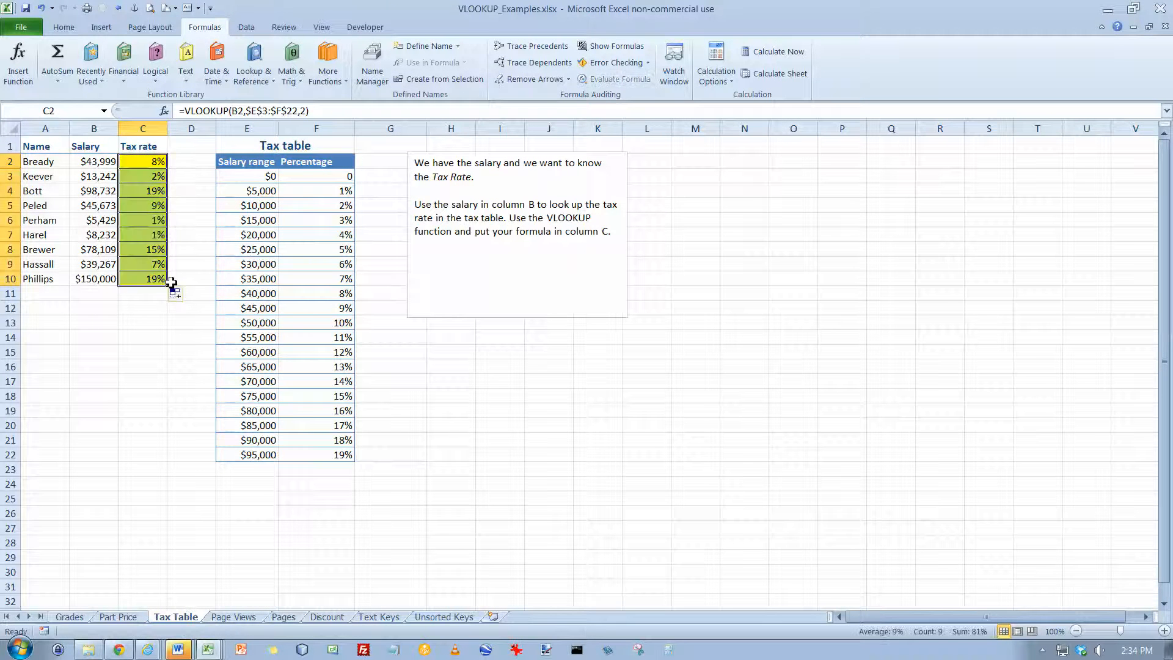
Inspect the cell references of the copied formulas in C7, C9 and C4
double_click(157, 235)
key("Escape")
double_click(160, 262)
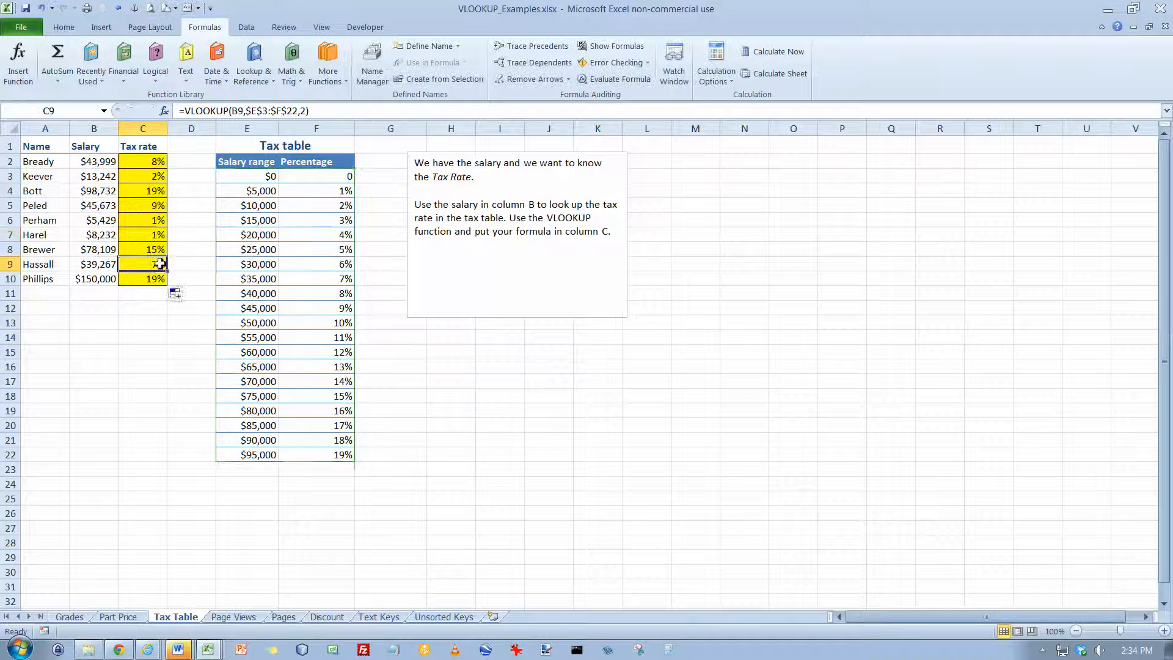
key("Escape")
double_click(157, 190)
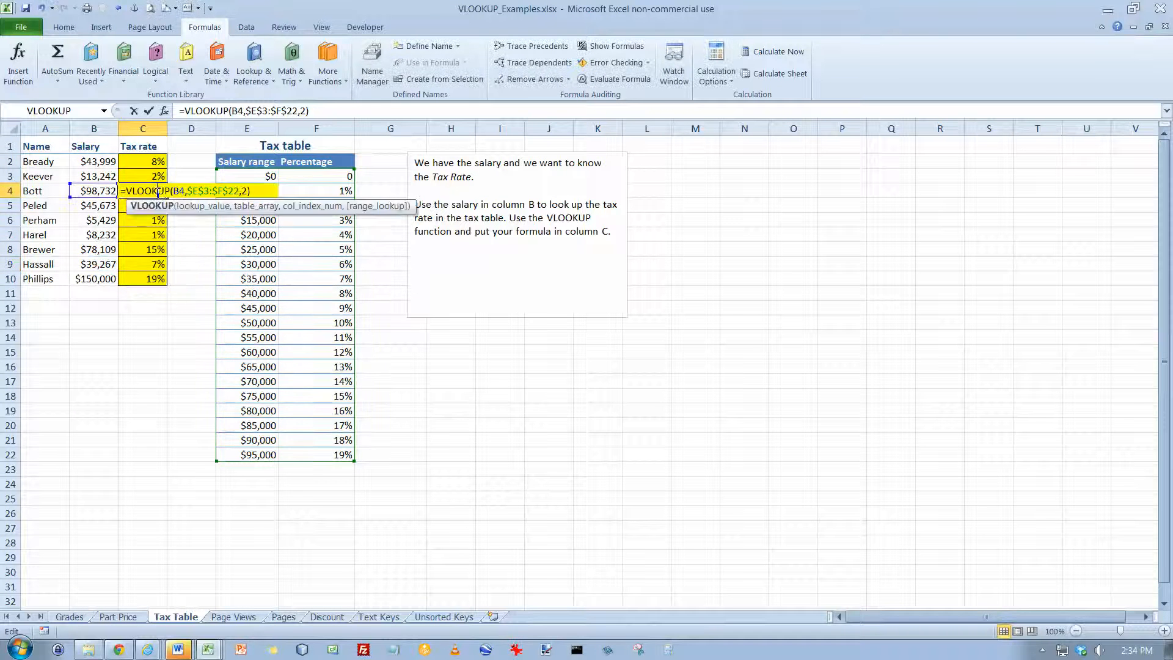
key("Escape")
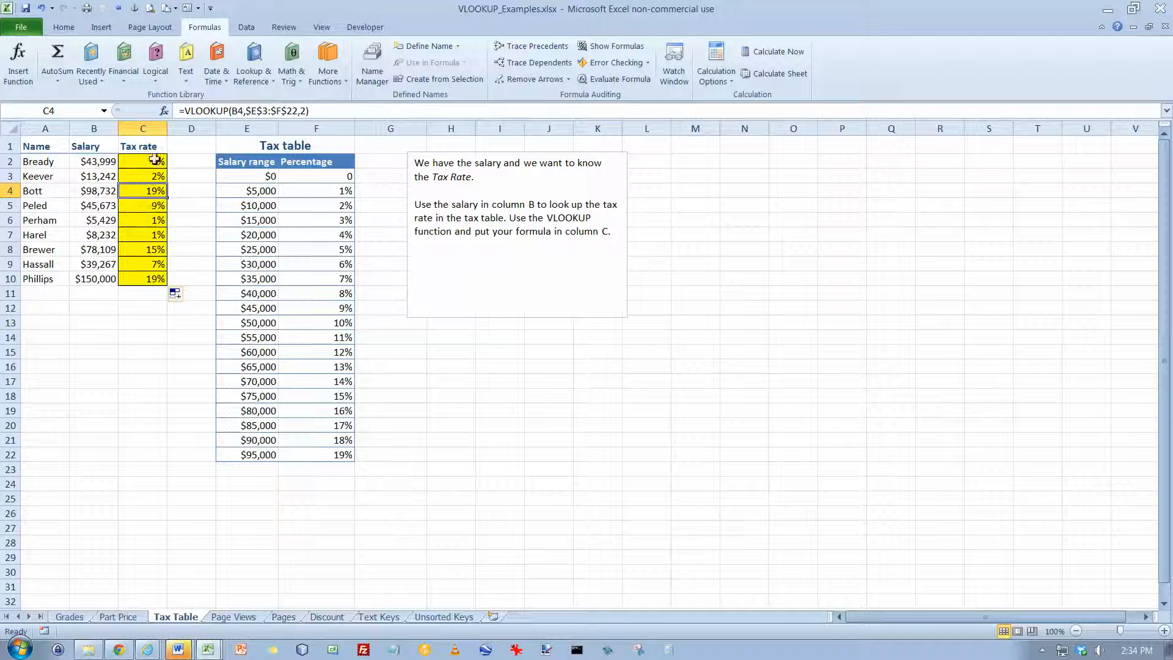
Clear all the tax rate formulas from C2:C10
left_click_drag(157, 160, 161, 279)
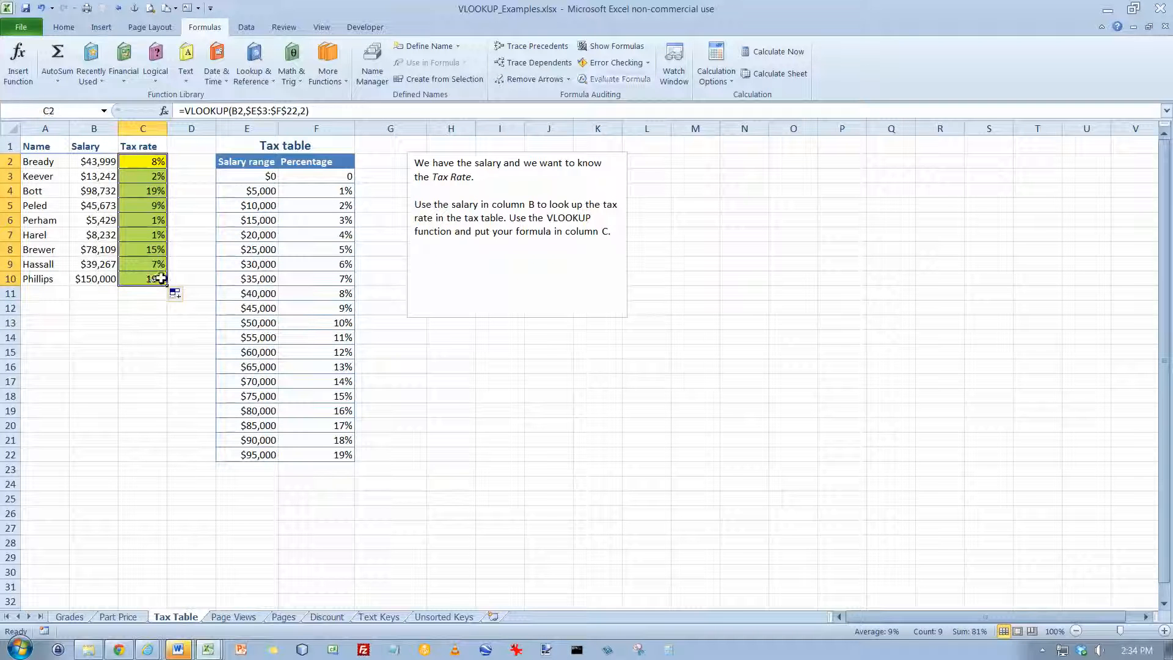
key("Delete")
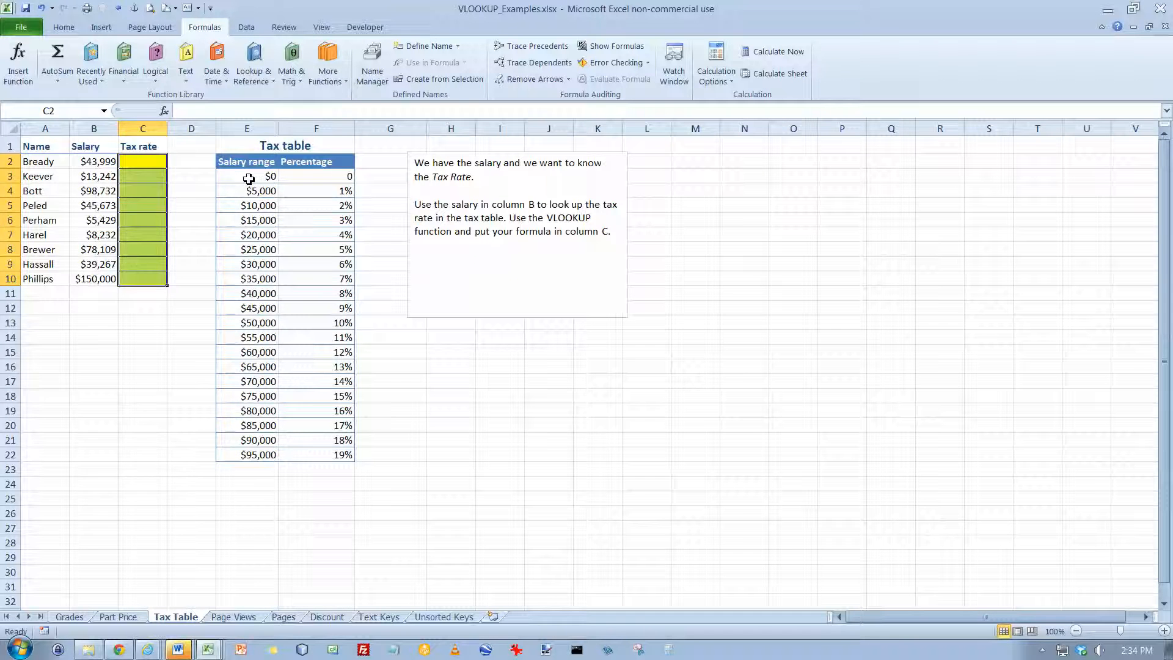
left_click_drag(251, 177, 322, 452)
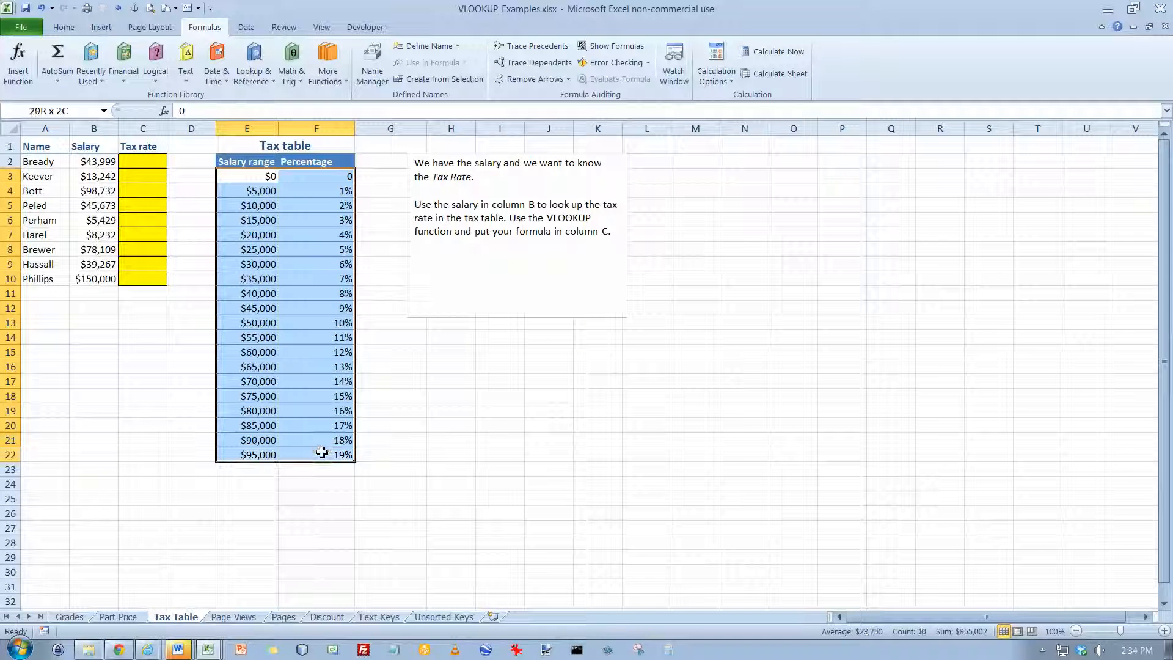
left_click(71, 110)
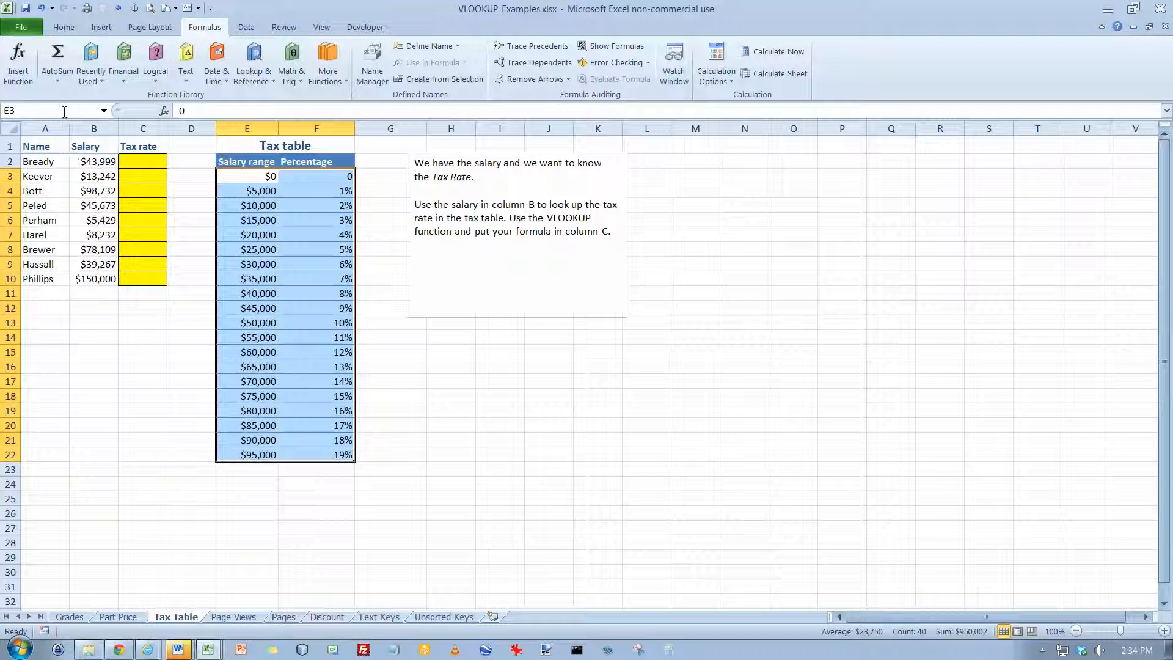
left_click(149, 306)
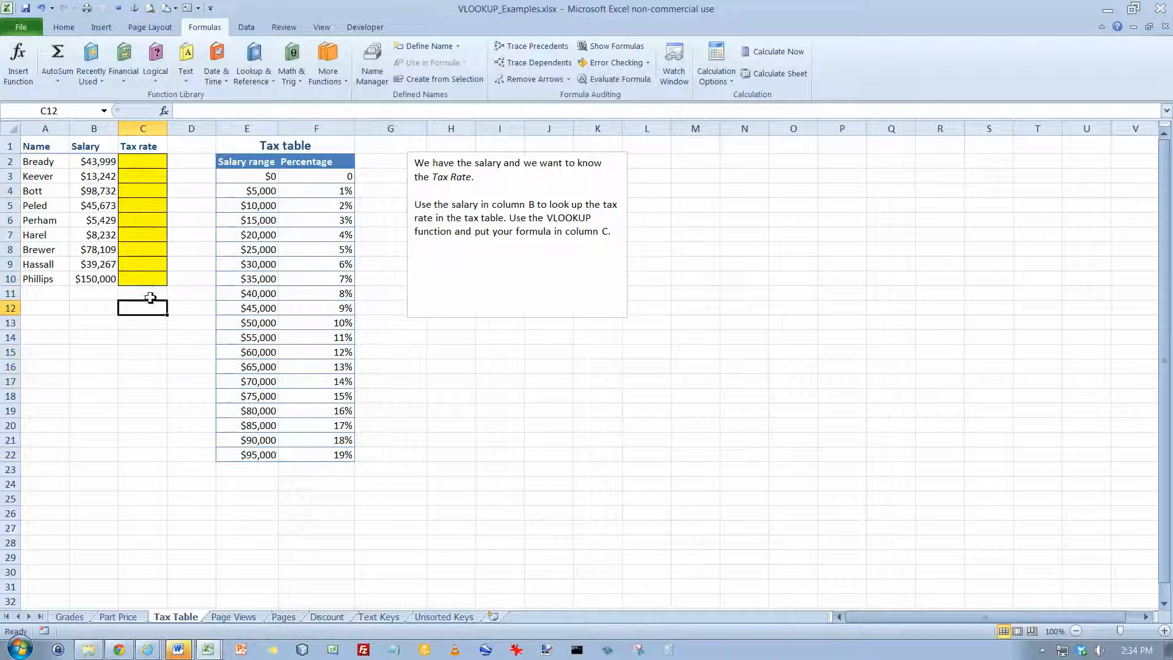
Name the tax table's data range E3:F22, without its header row, as TaxTable
left_click(70, 110)
left_click_drag(231, 179, 301, 455)
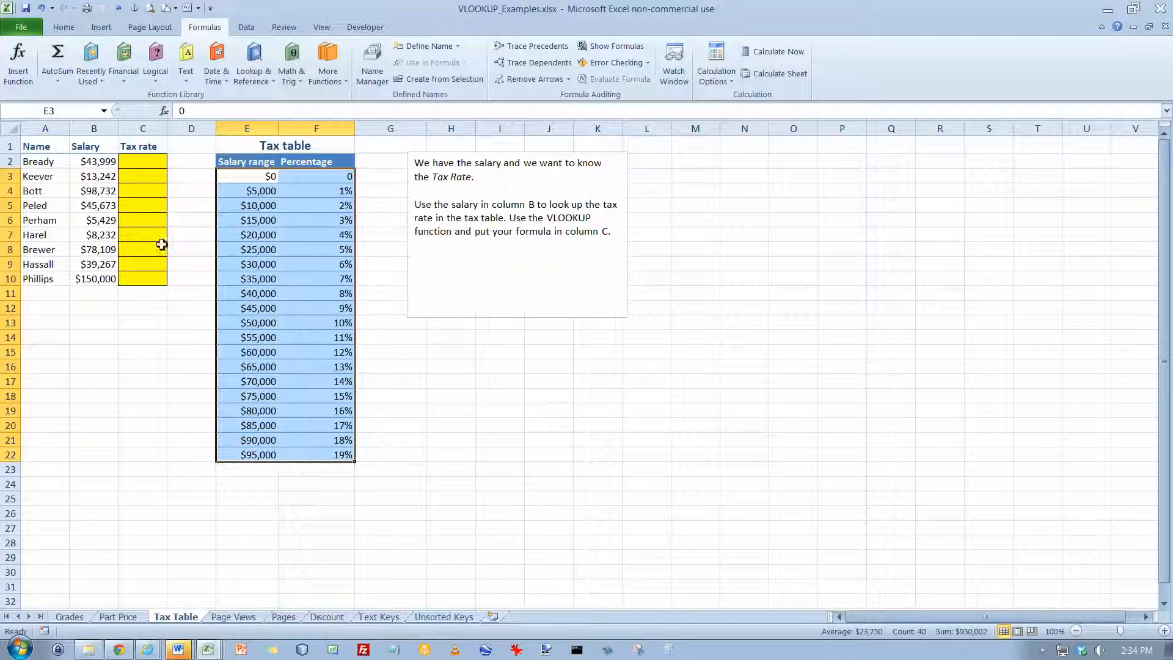
left_click(55, 110)
type("Ta")
type("xTabel")
key("Return")
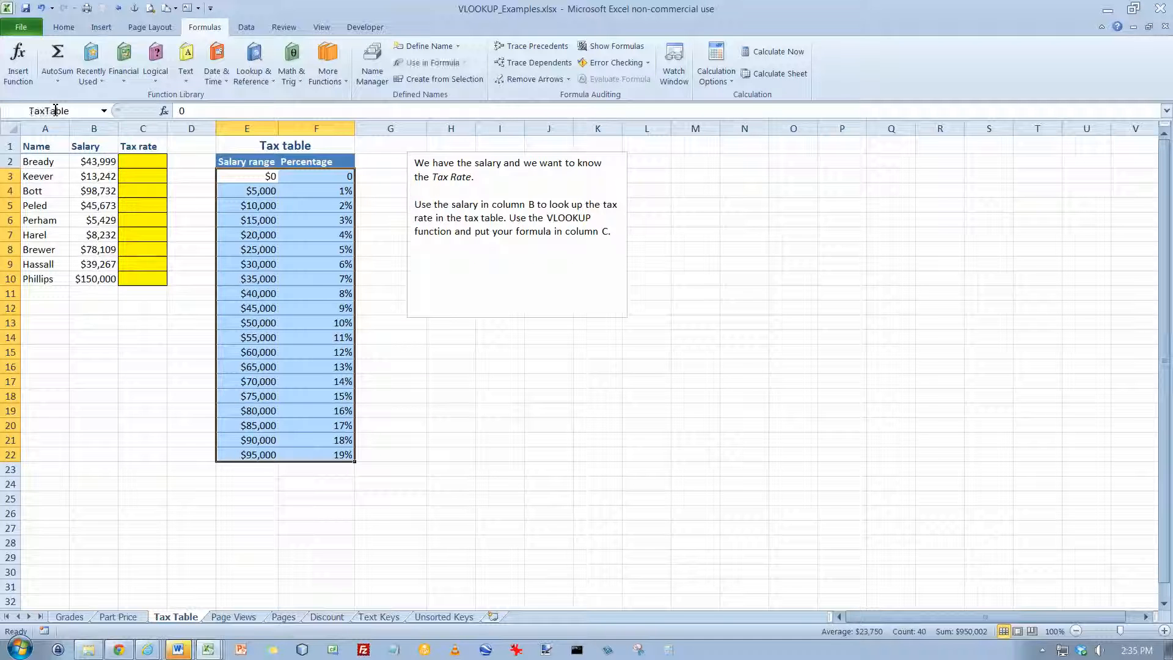
Check which cells the name TaxTable covers by selecting the tax table with and without its header row
left_click(407, 378)
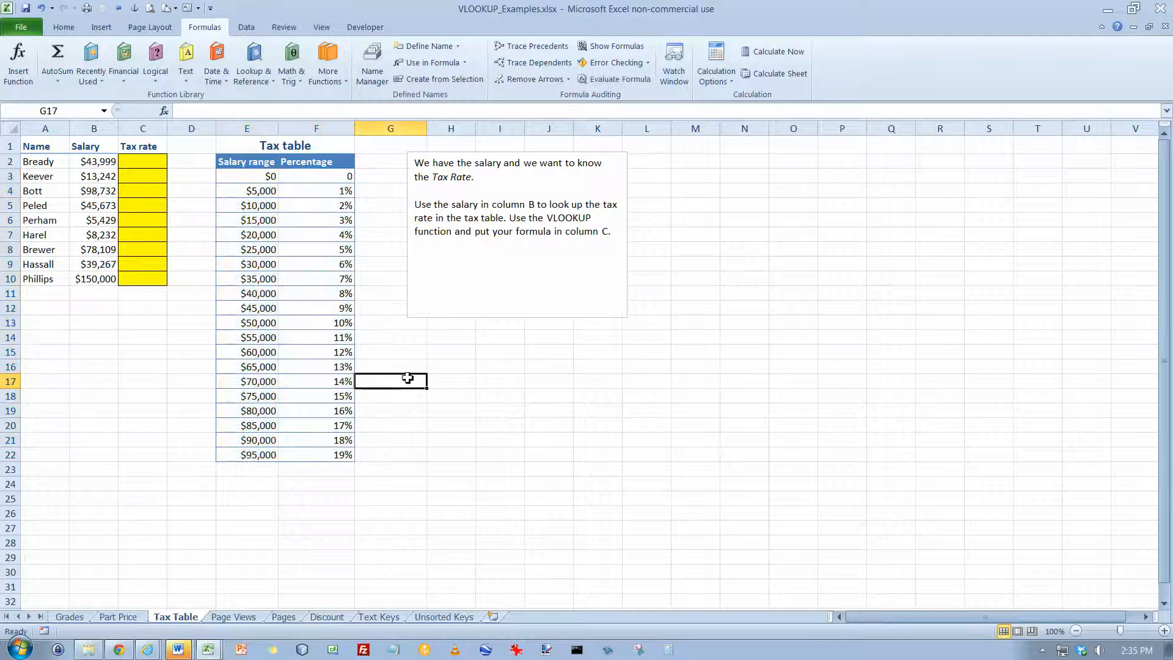
left_click_drag(255, 176, 326, 455)
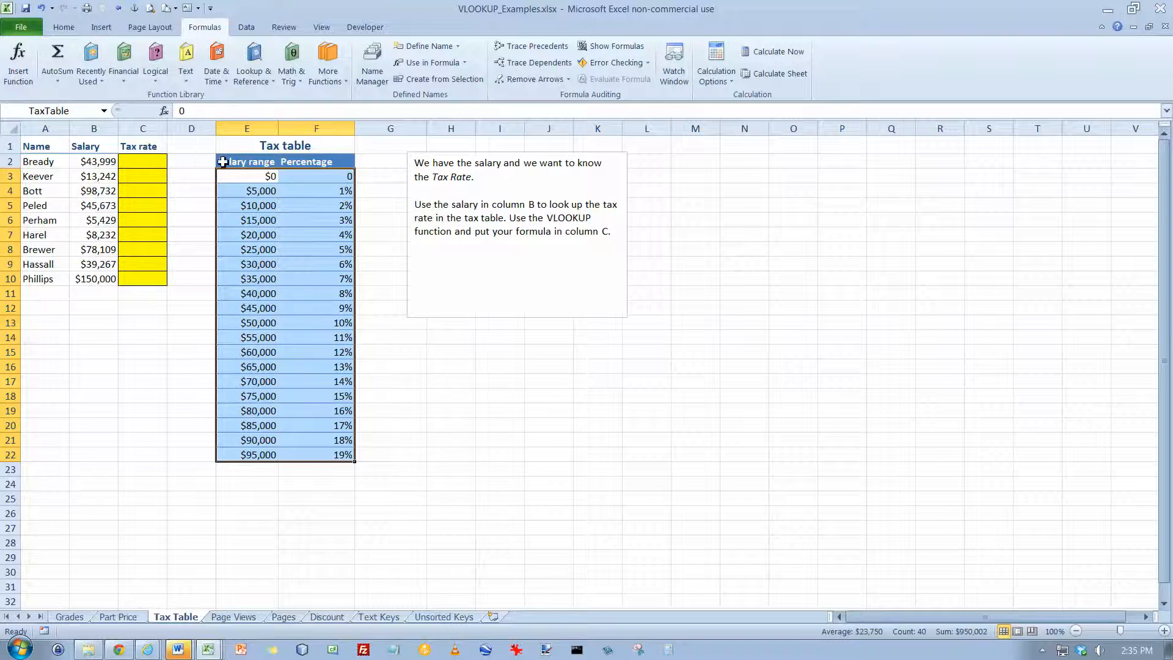
left_click_drag(222, 161, 318, 458)
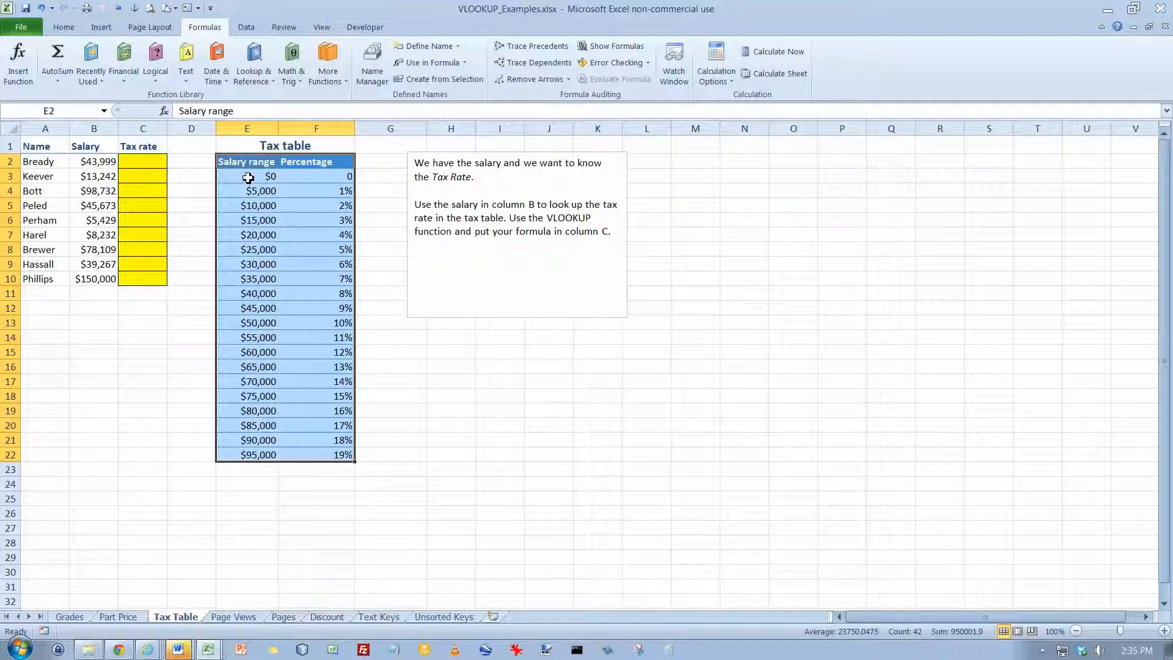
left_click_drag(248, 177, 305, 454)
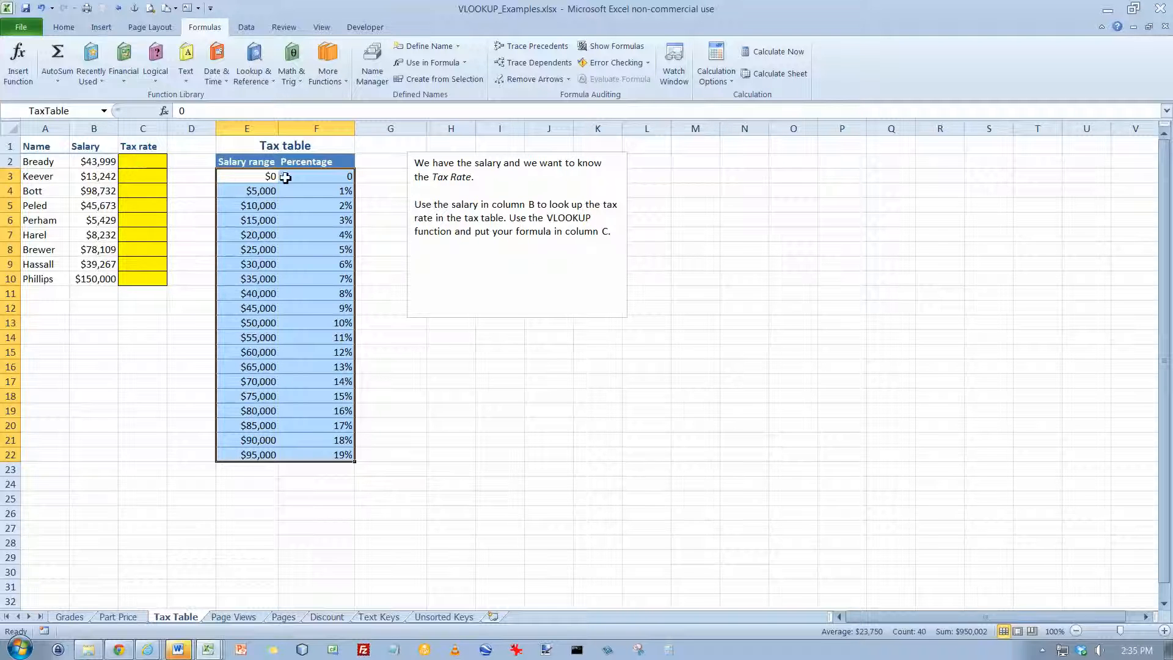
Enter a VLOOKUP in C2 with lookup value B2, table array TaxTable and column index 2, and fill it down through C10
left_click(143, 162)
left_click(164, 110)
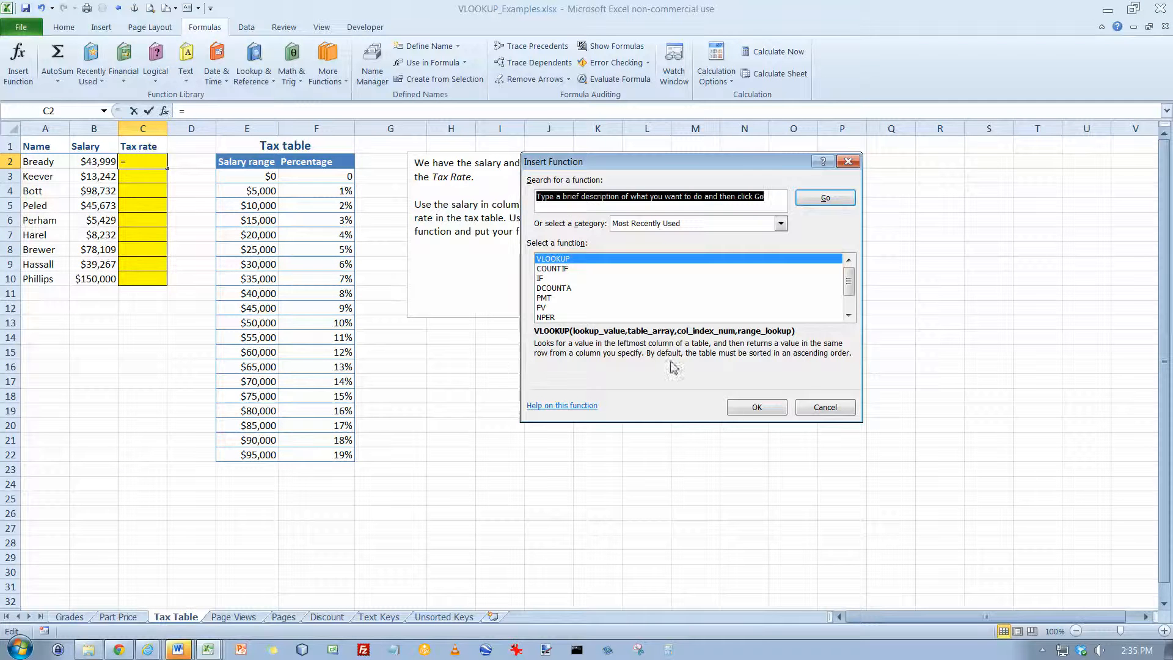
left_click(753, 407)
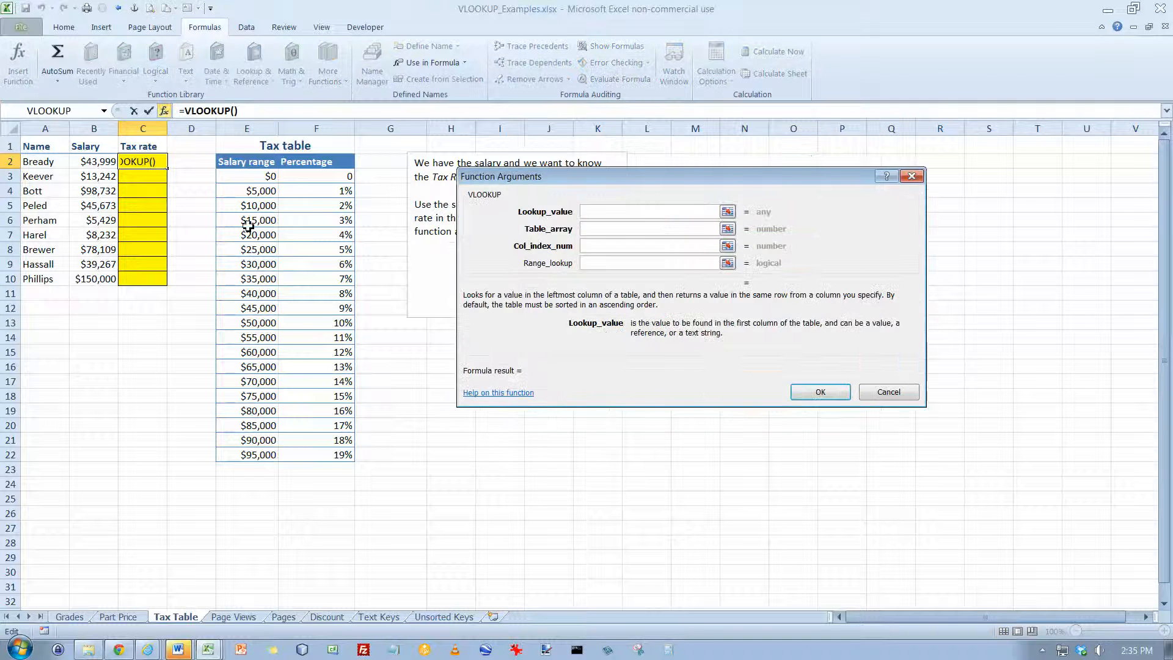
left_click(98, 162)
left_click(599, 229)
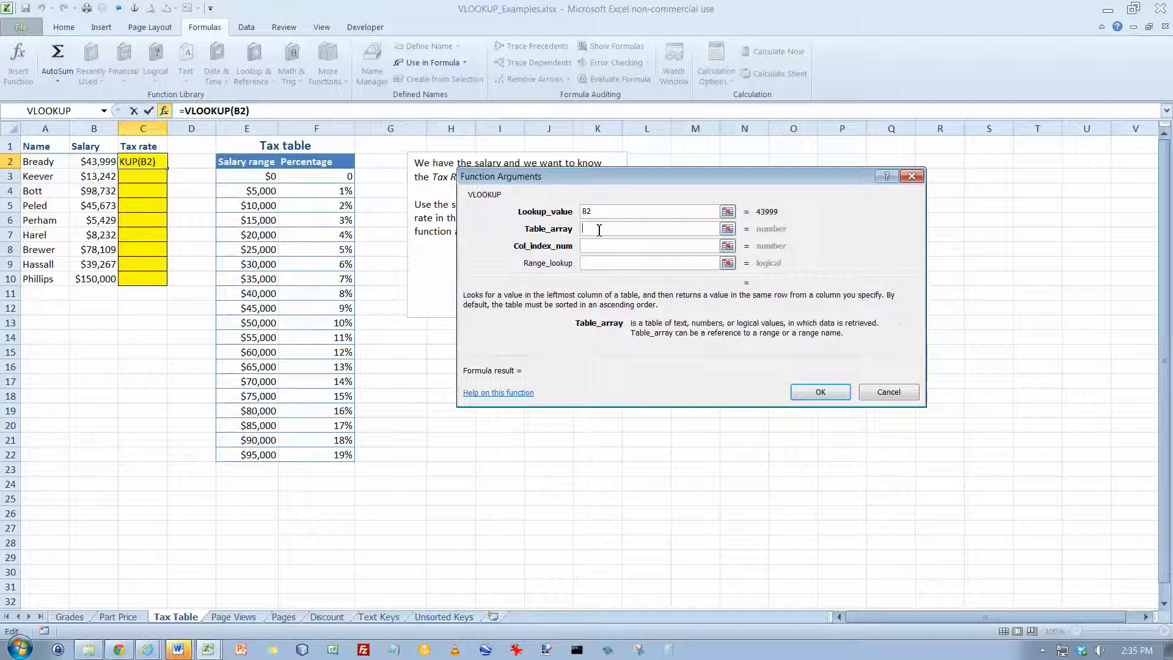
type("TaxTable")
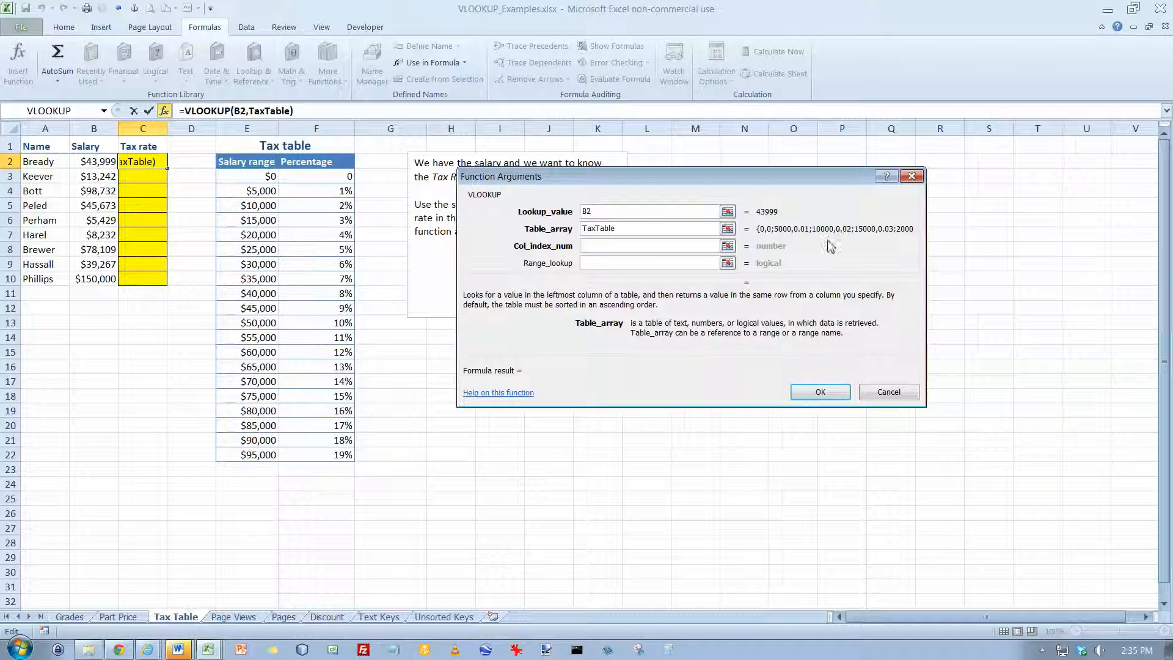
left_click(605, 251)
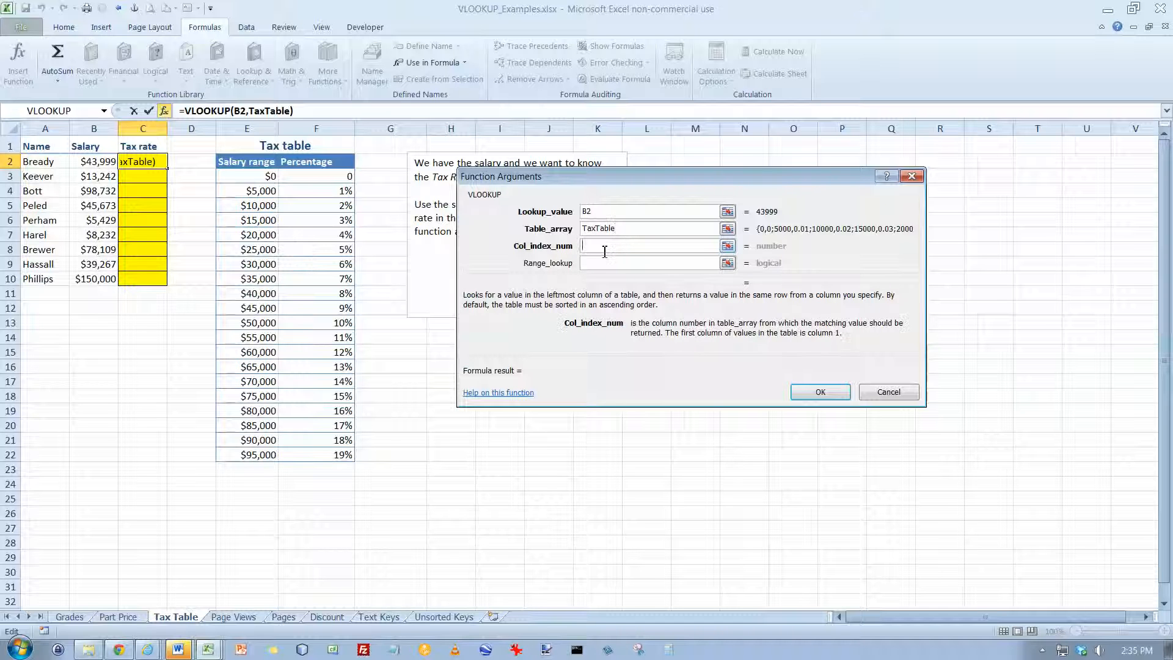
type("2")
key("Return")
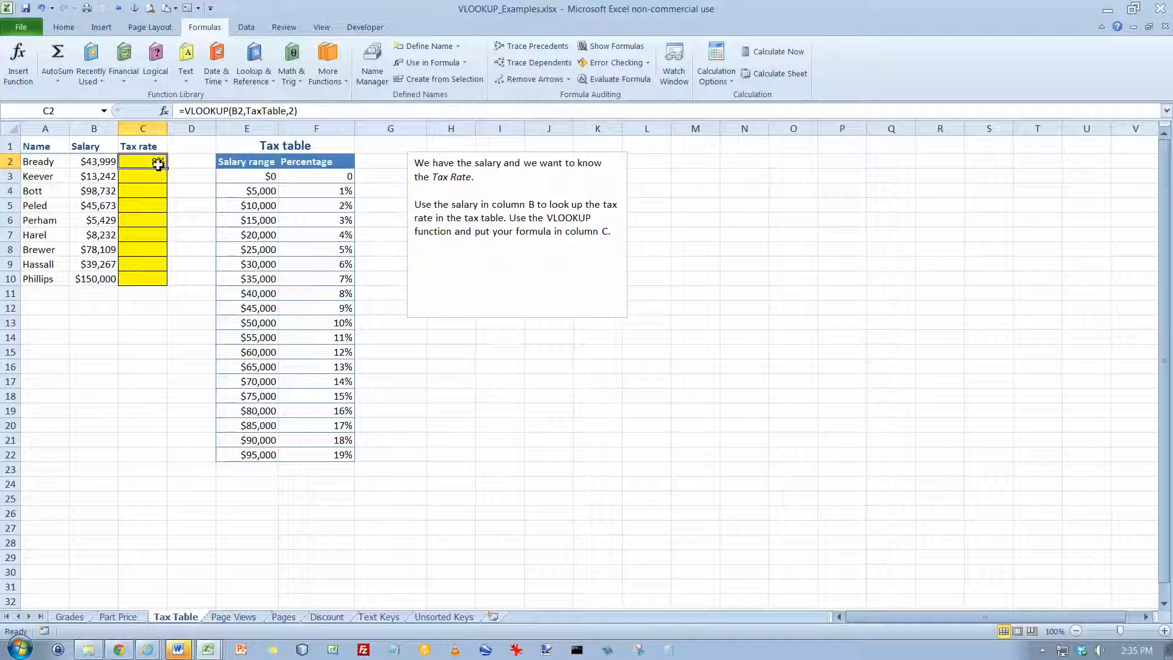
left_click_drag(169, 170, 164, 281)
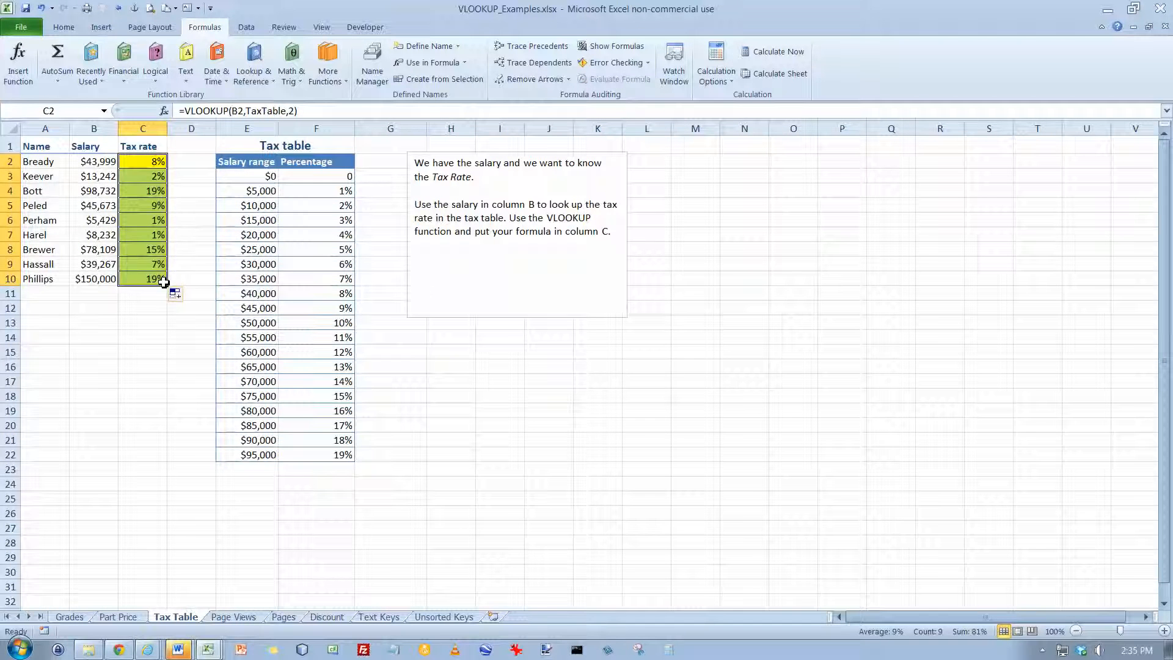
Inspect the references of the copied formulas in C5, C8 and C10, and review the tax rates in C2:C10
double_click(158, 206)
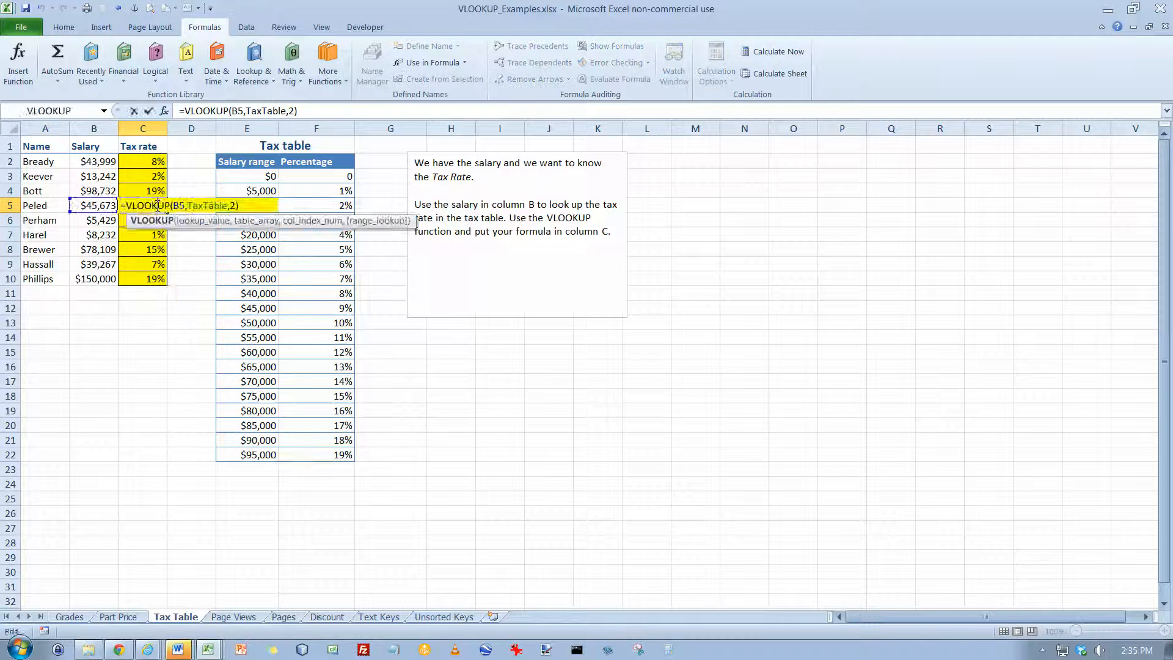
key("Escape")
double_click(155, 246)
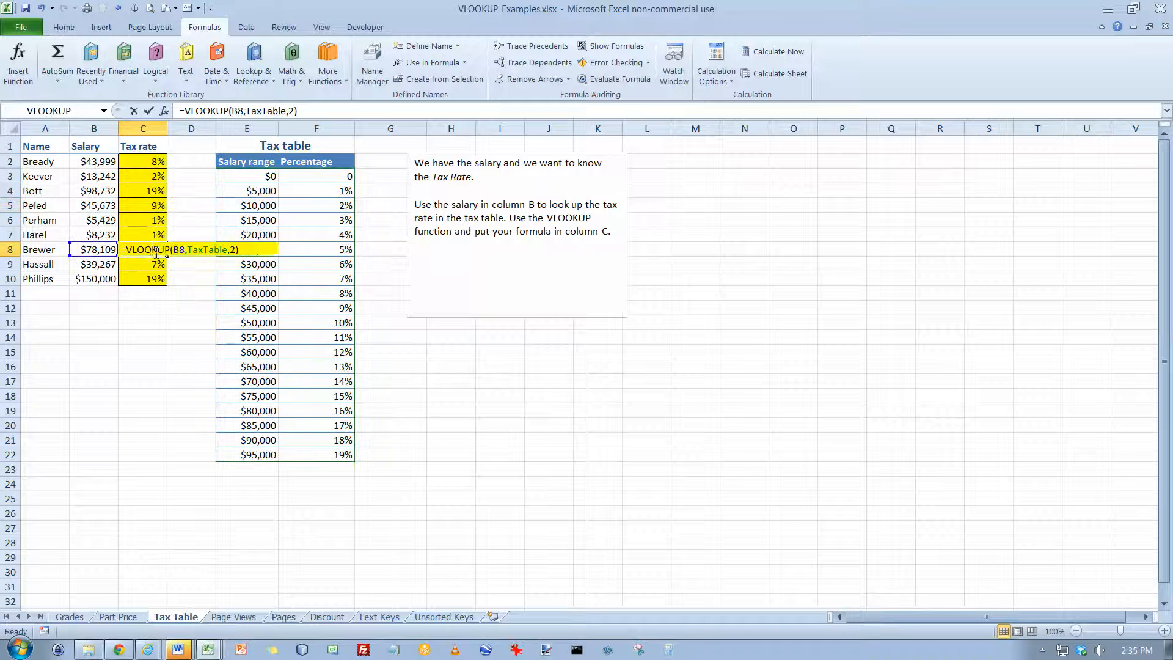
key("Escape")
double_click(153, 276)
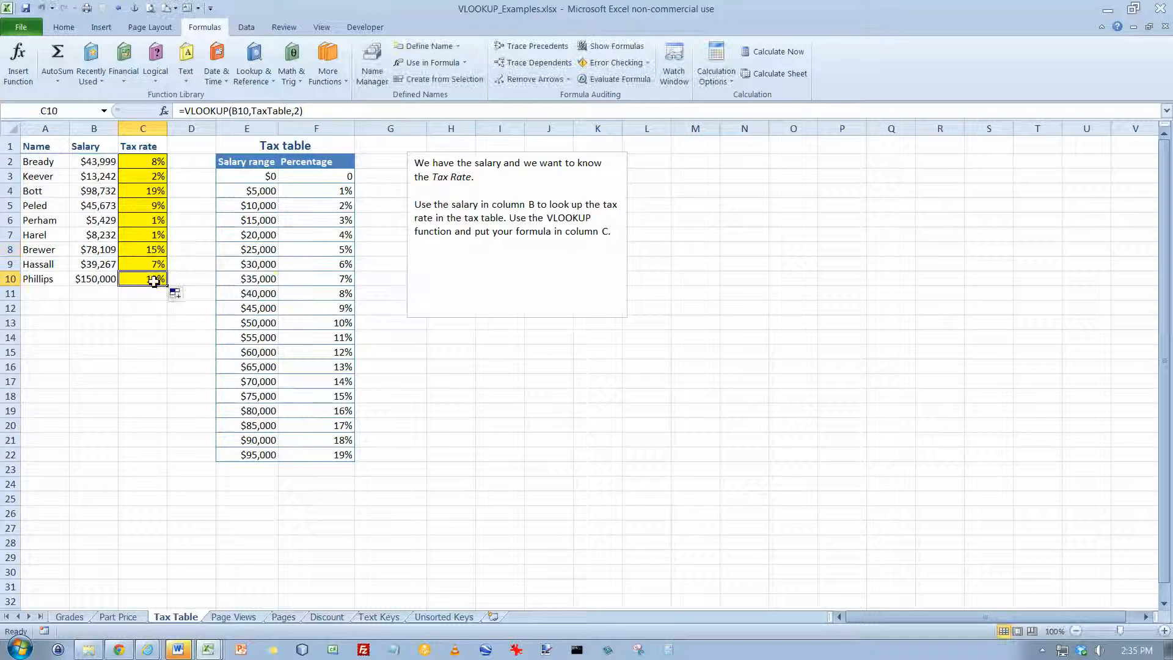
key("Escape")
left_click_drag(154, 161, 150, 241)
left_click_drag(151, 273, 153, 275)
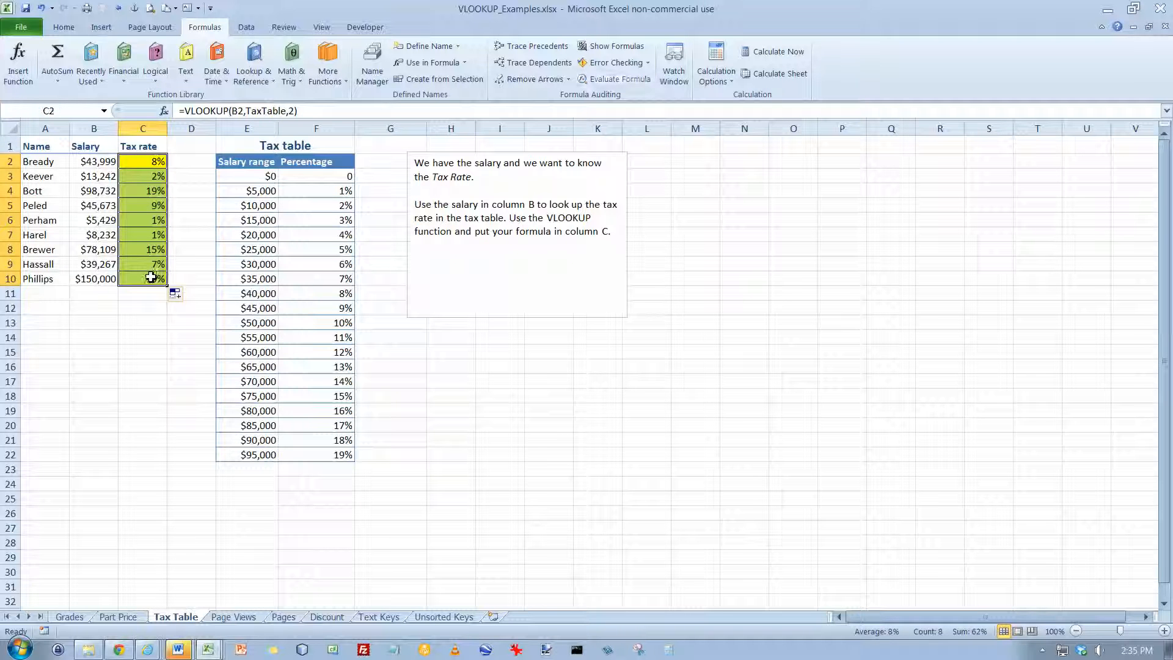
Examine the page IDs, page views, hit percentages and empty page name column on the Page Views worksheet
left_click(250, 620)
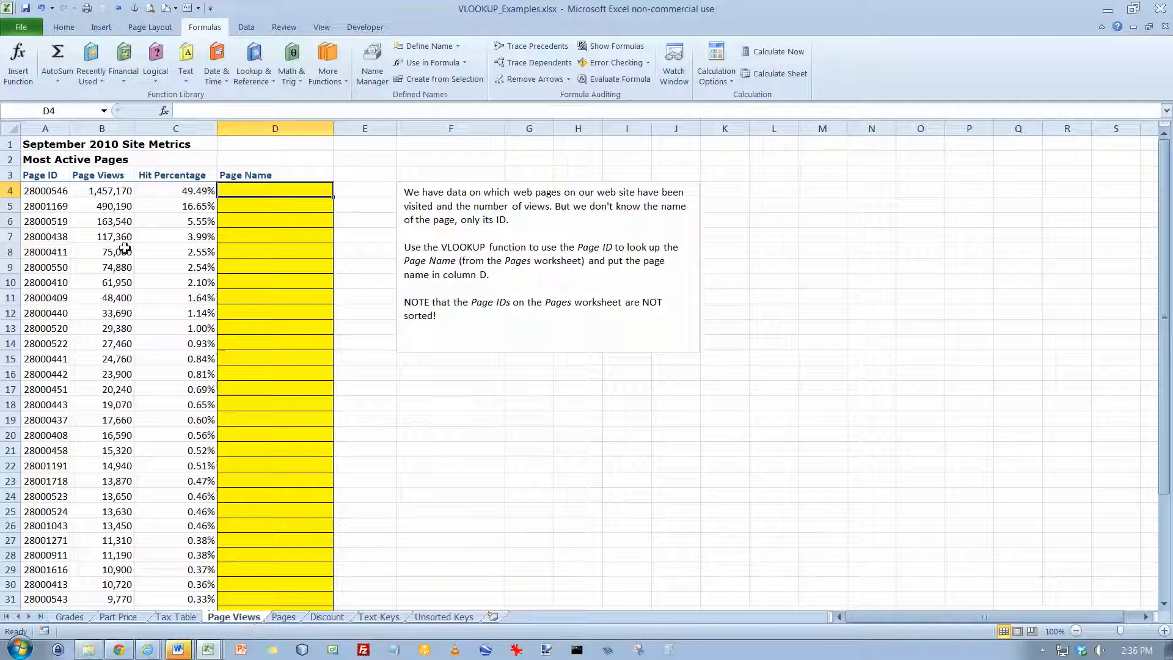
left_click(44, 192)
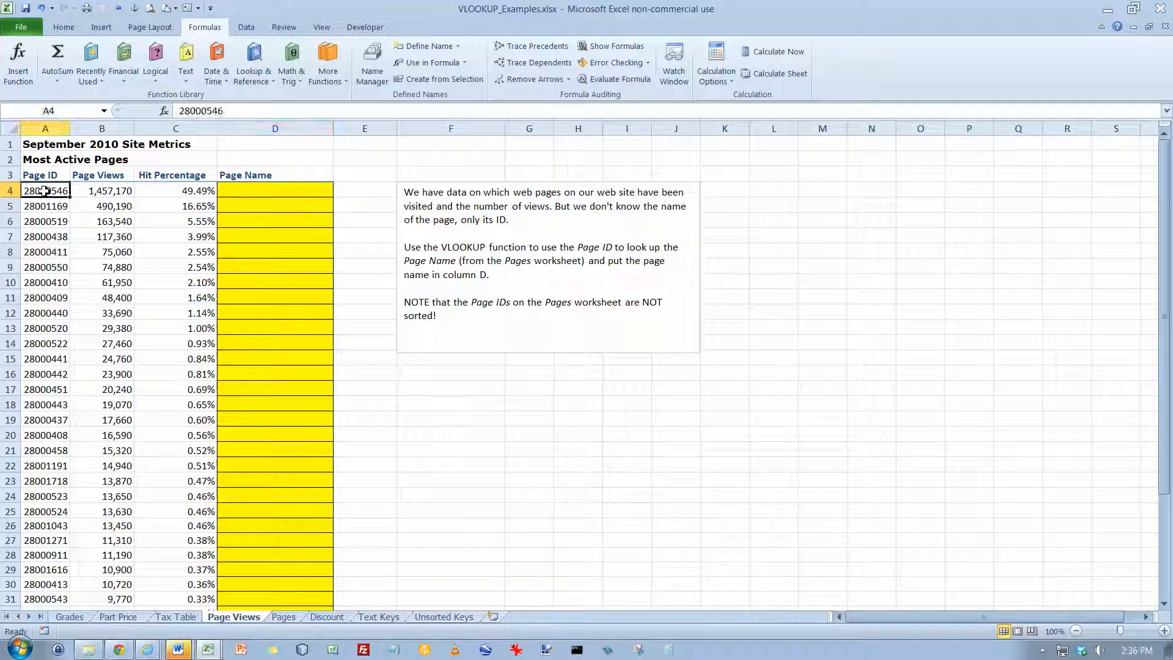
left_click(43, 208)
left_click(43, 223)
left_click(43, 237)
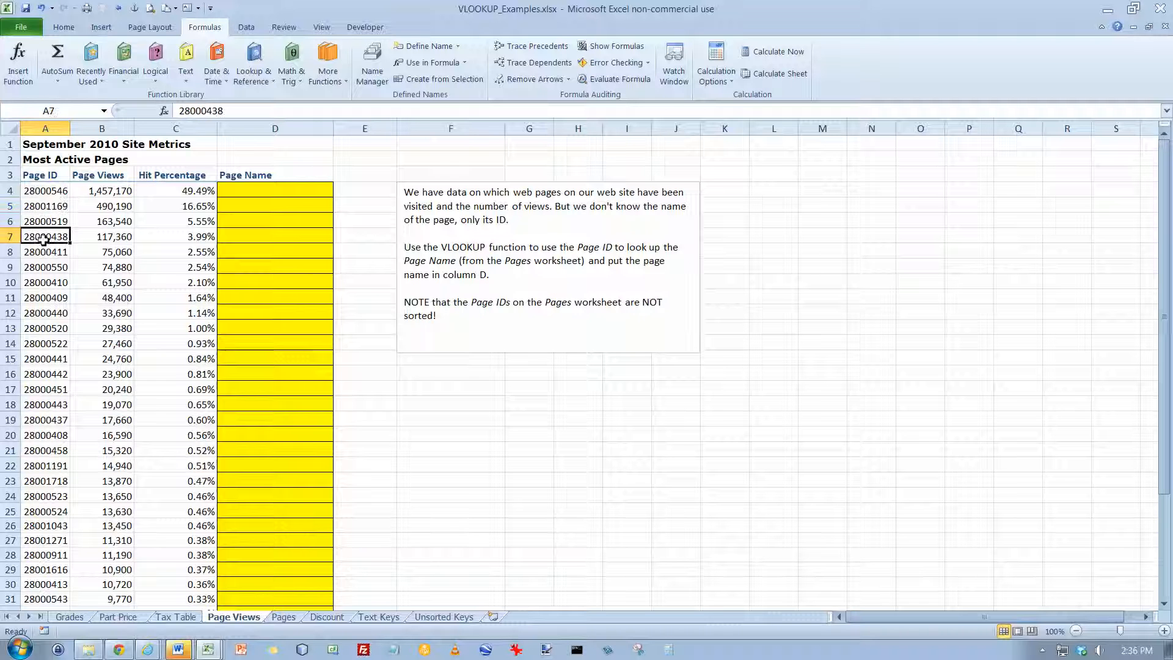
left_click(46, 192)
left_click(48, 206)
left_click(55, 220)
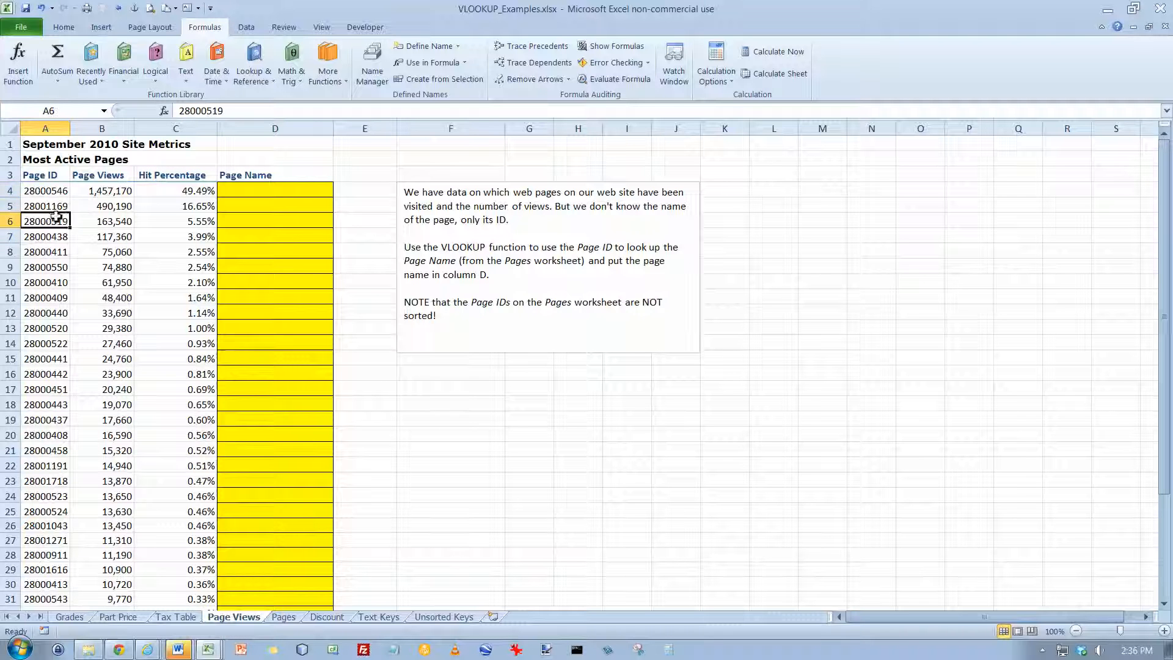
left_click(111, 192)
left_click(108, 208)
left_click(110, 223)
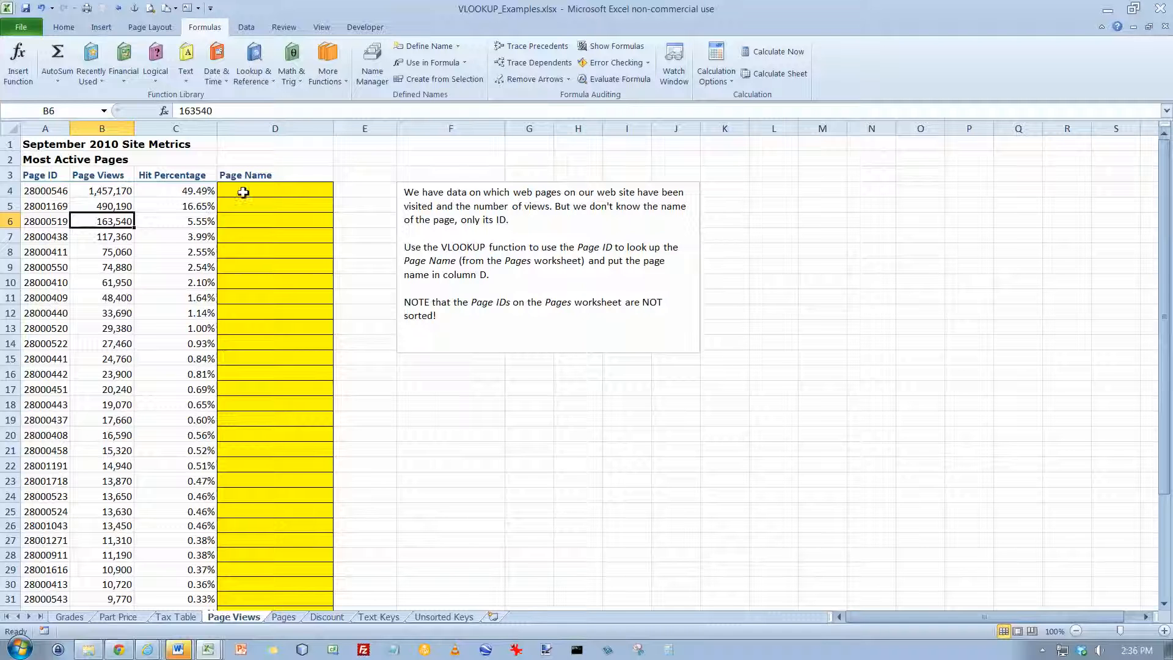
left_click(209, 192)
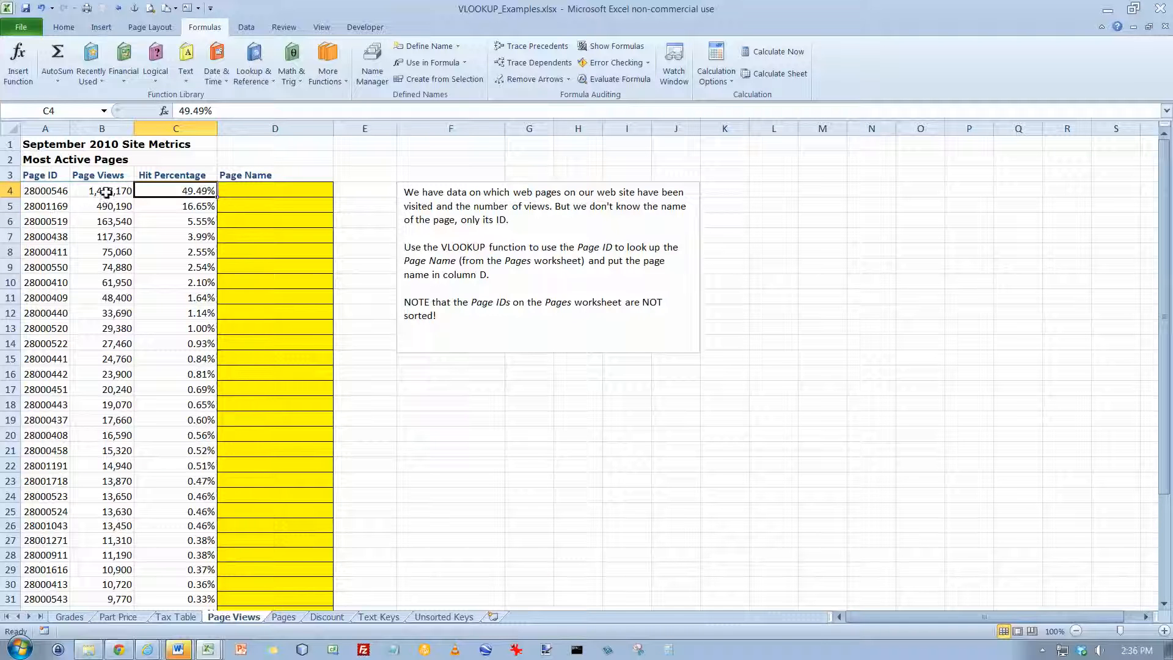
left_click(51, 193)
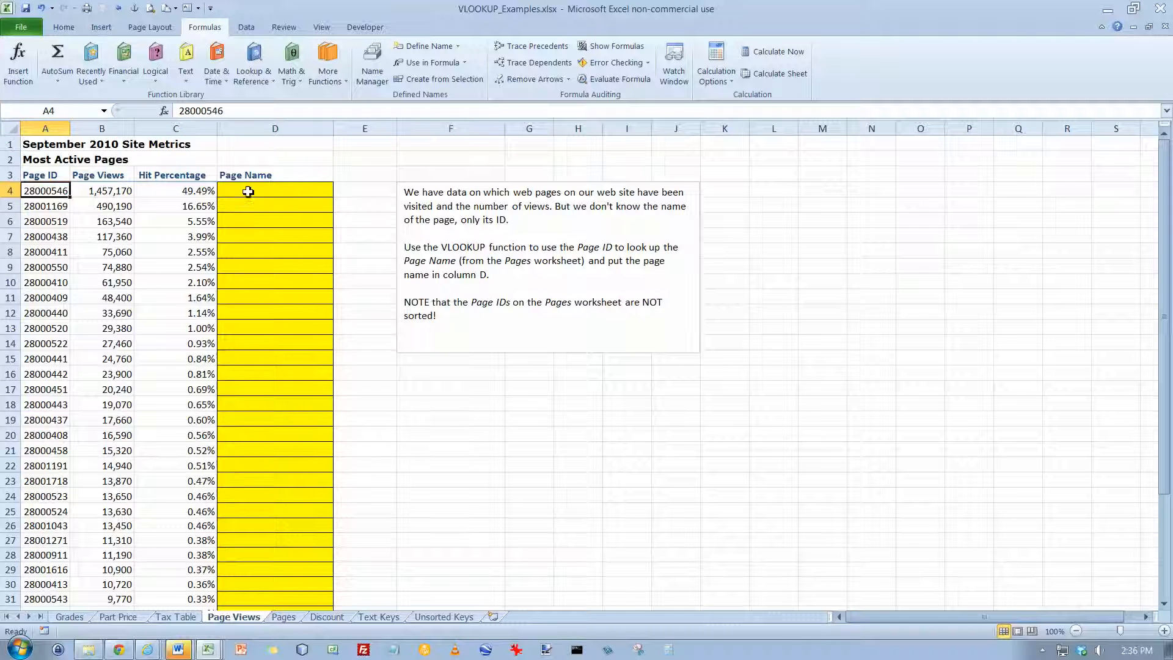
left_click(246, 191)
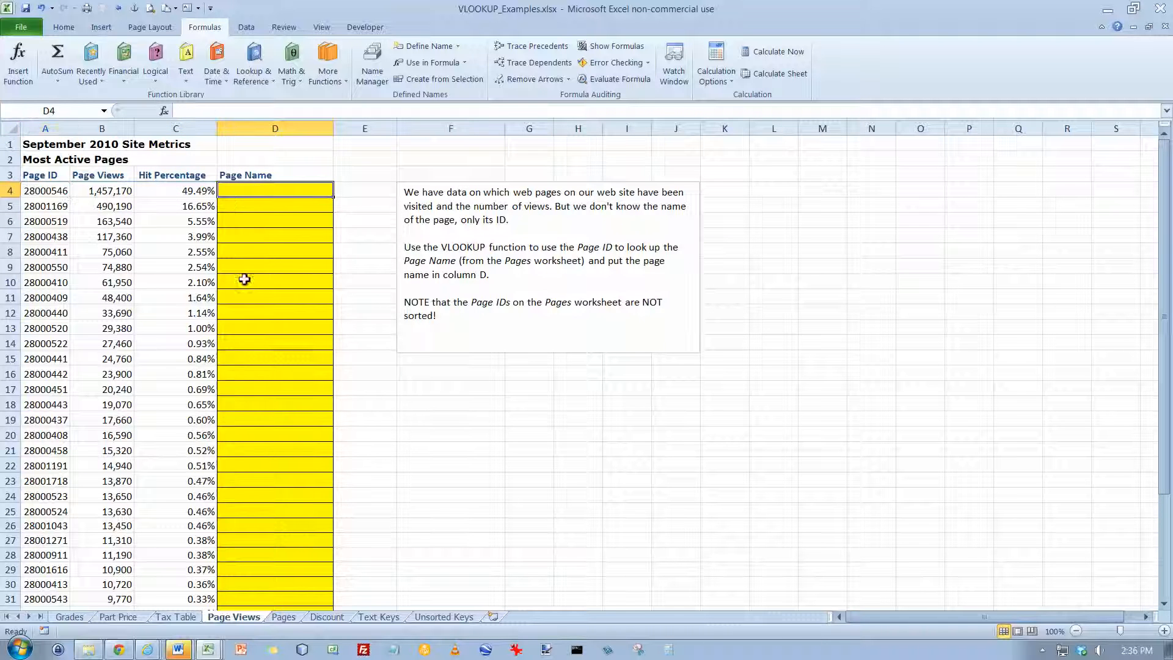
Name the range A2:B39 of page IDs and page names on the Pages worksheet as PageNames
left_click(292, 618)
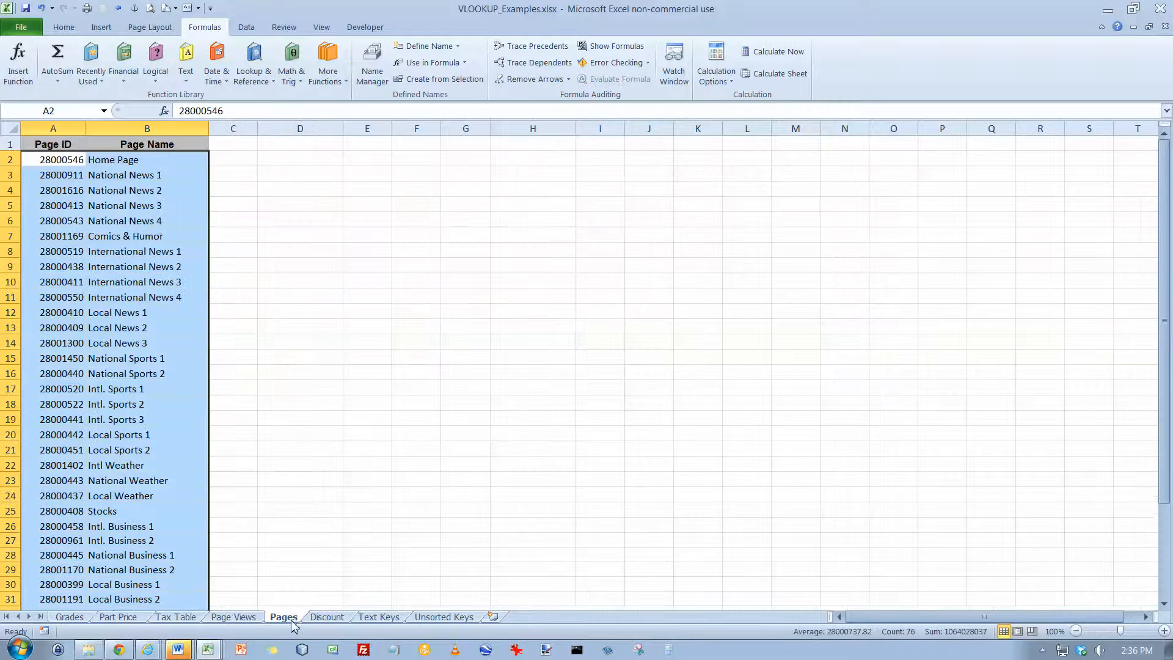
left_click(69, 160)
key("Right")
key("Left")
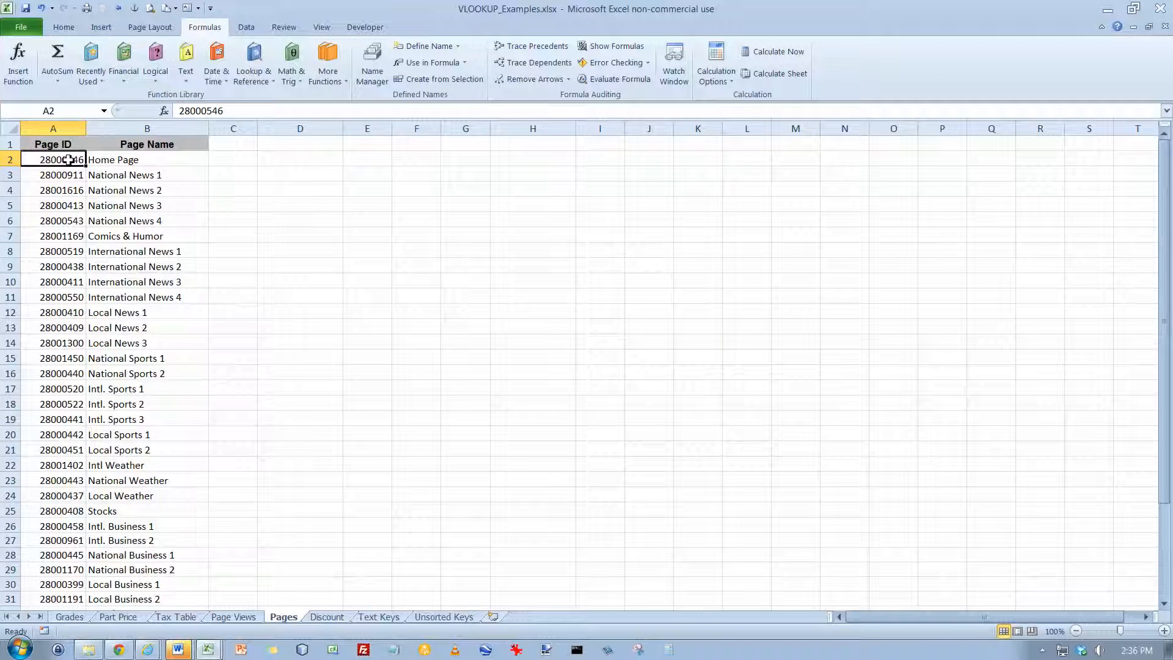
key("ctrl+shift+Right")
key("ctrl+shift+Down")
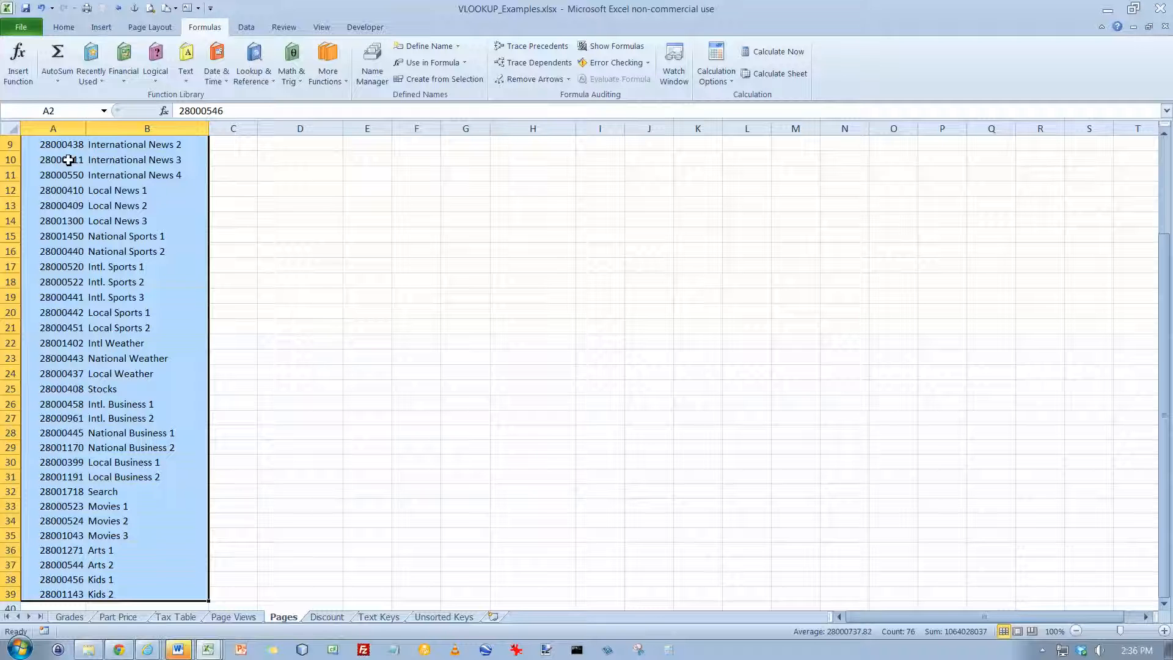
left_click(59, 109)
type("PageNames")
key("Return")
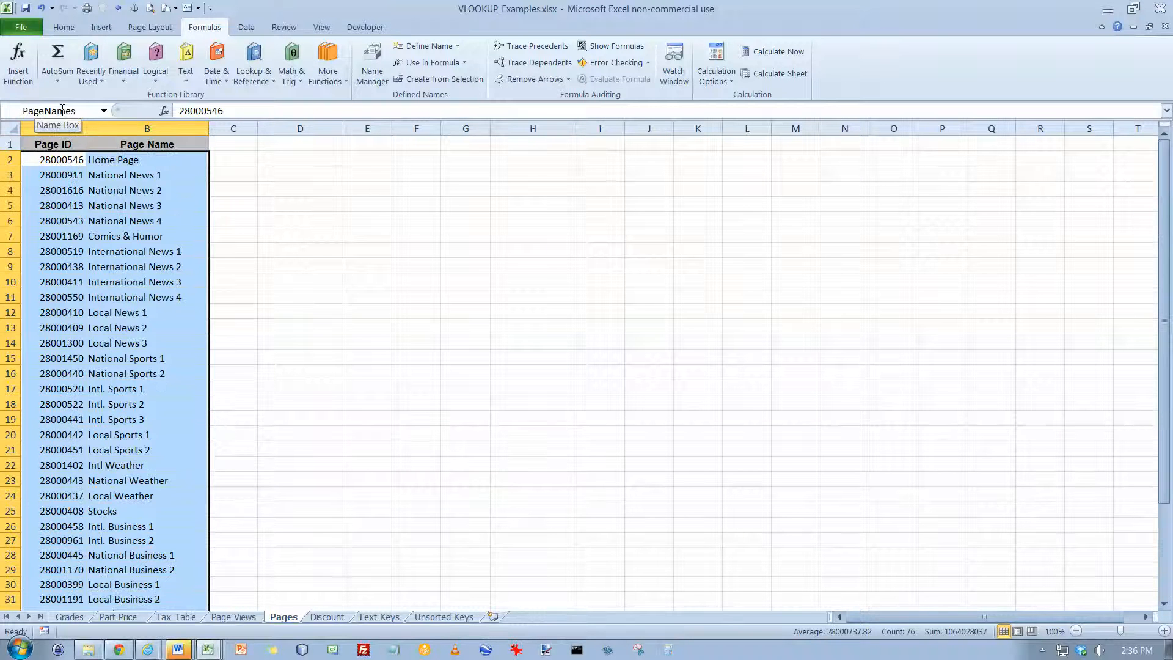
Examine the sort order of the page IDs in column A of the Pages worksheet
left_click(244, 618)
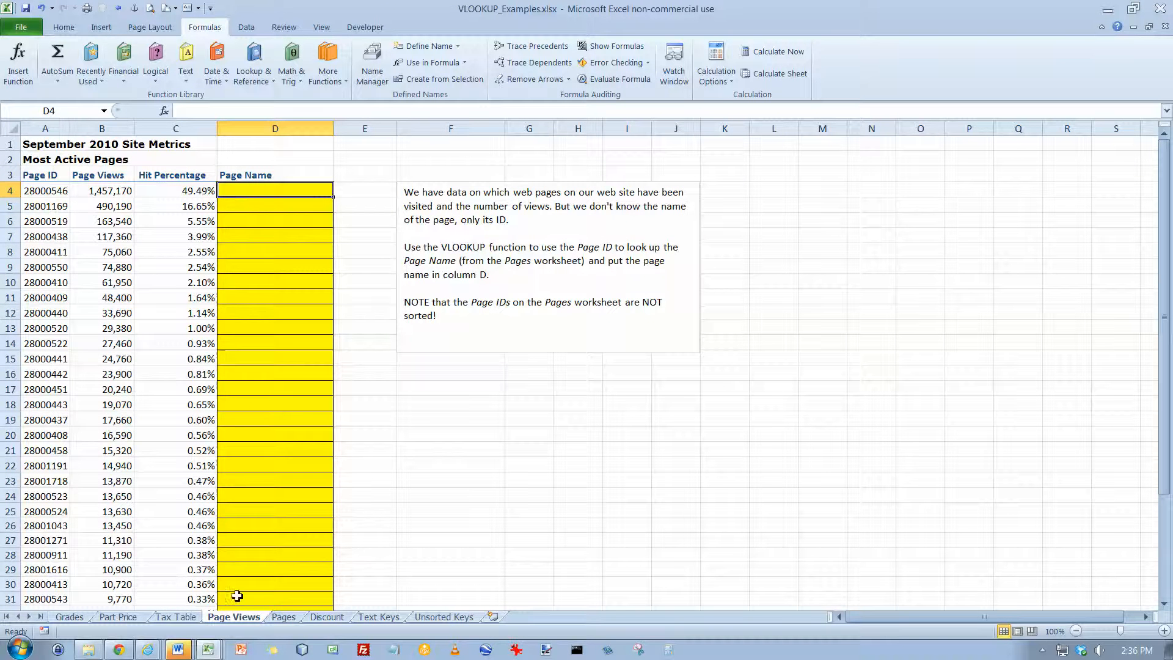
left_click(282, 617)
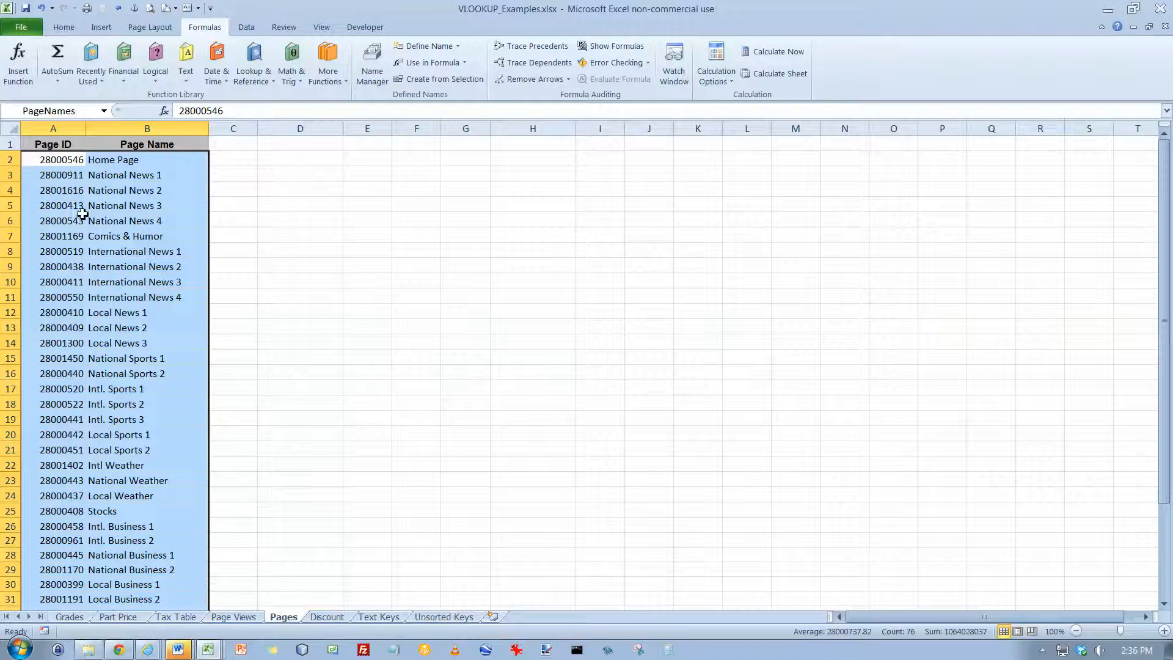
left_click(67, 159)
left_click(65, 175)
left_click(61, 208)
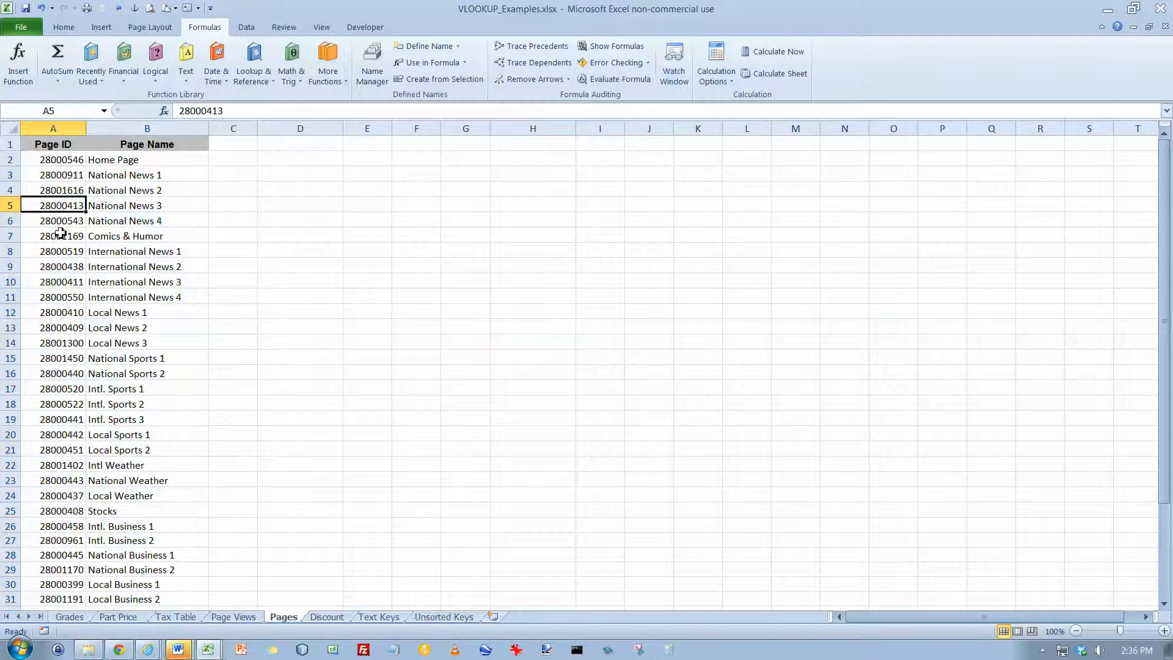
left_click(61, 235)
left_click(59, 266)
left_click(59, 282)
left_click(61, 312)
left_click(61, 342)
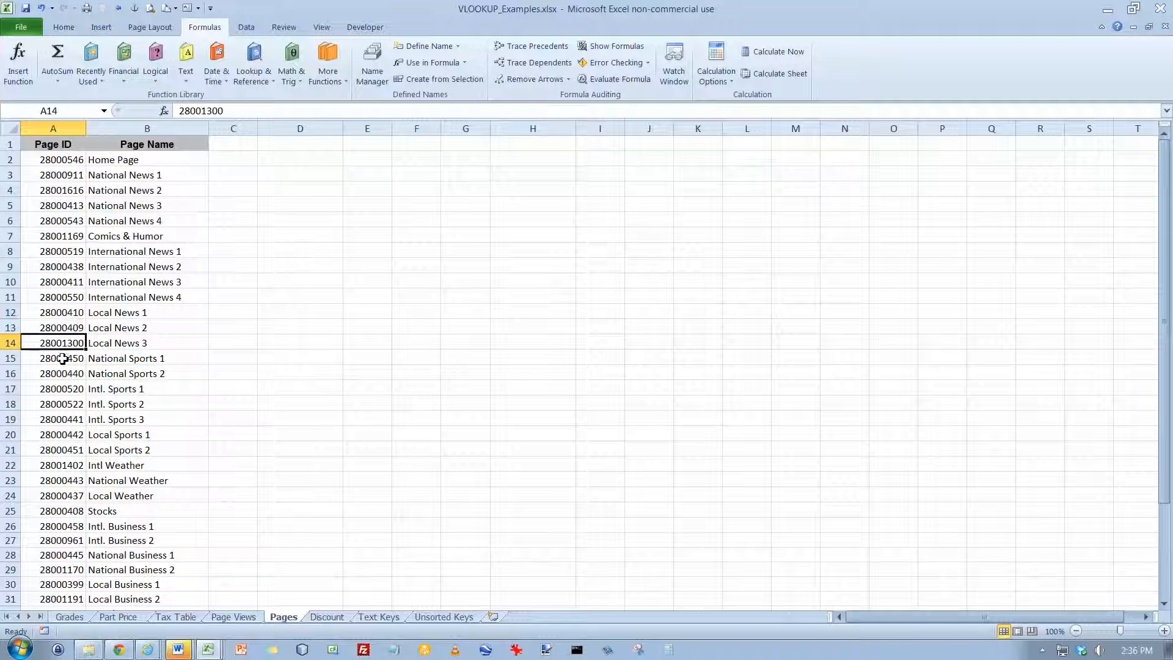
left_click(77, 373)
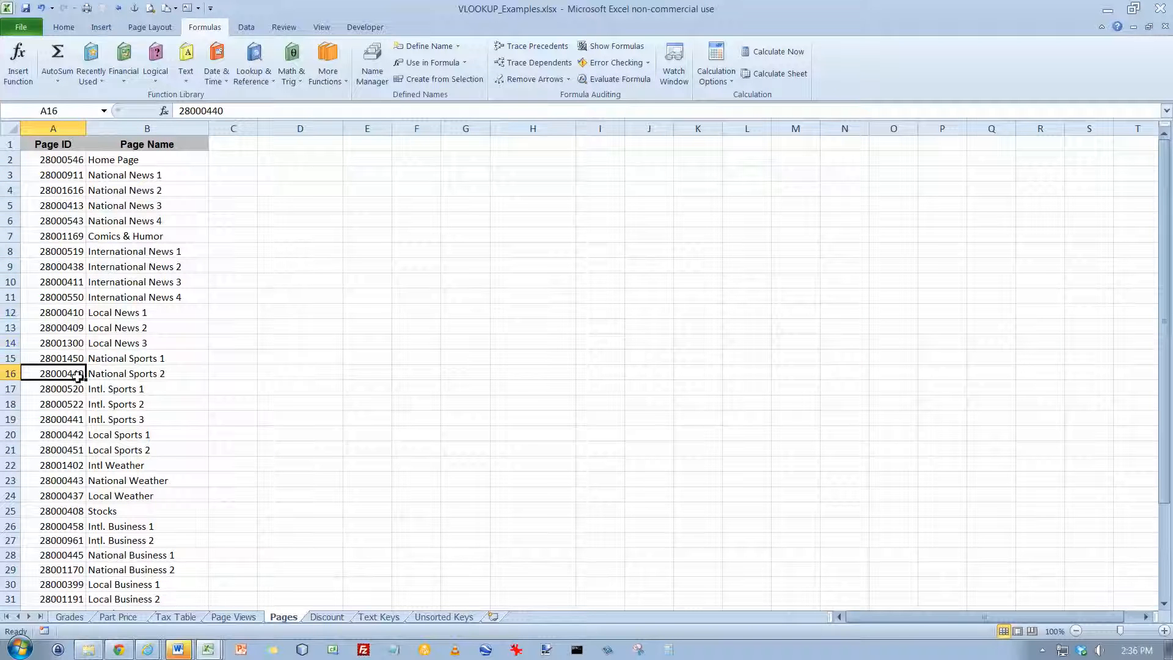
In D4 of the Page Views worksheet, build a VLOOKUP with lookup value A4, table array PageNames and column index 2
left_click(250, 617)
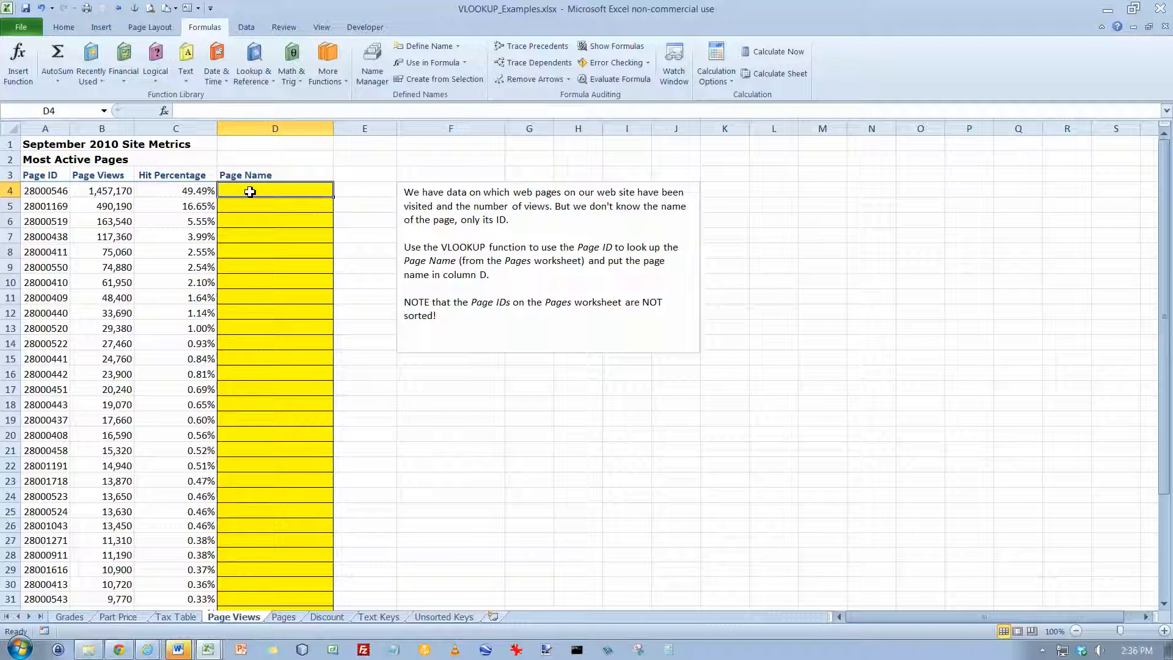
left_click(164, 111)
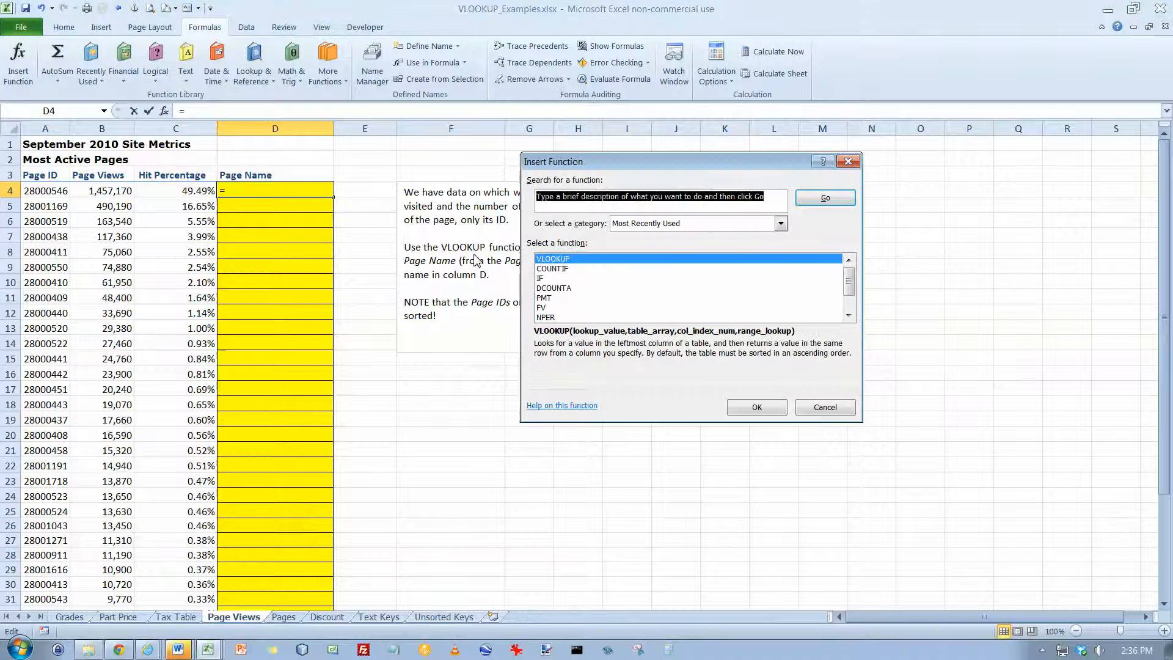
left_click(756, 407)
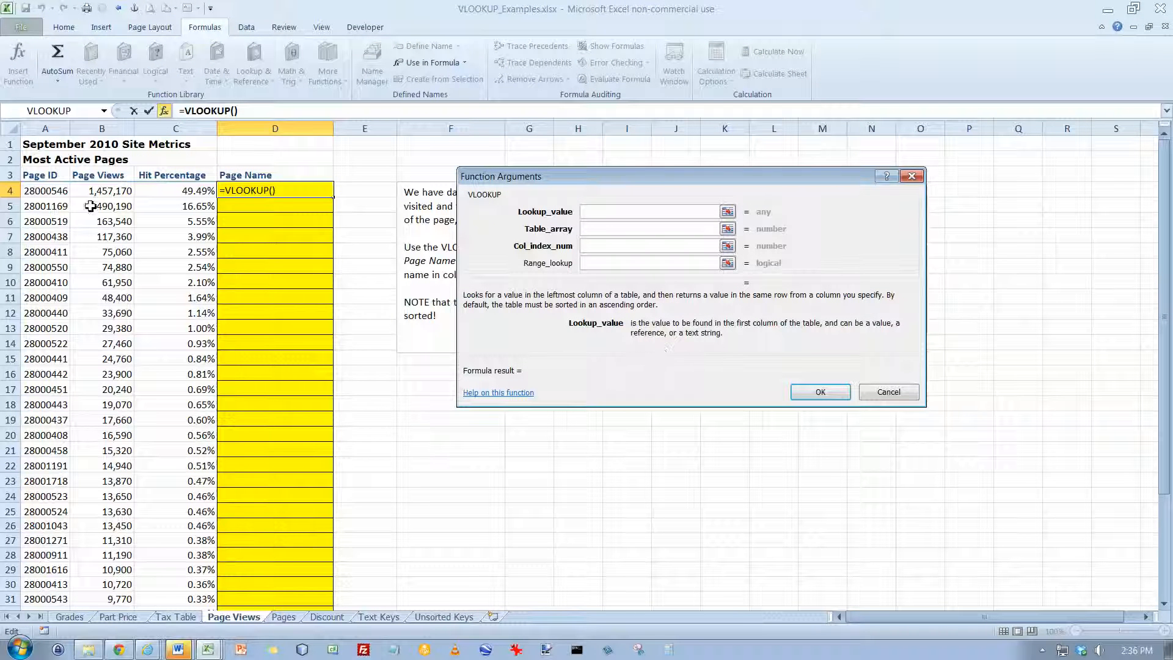
left_click(51, 192)
left_click(591, 230)
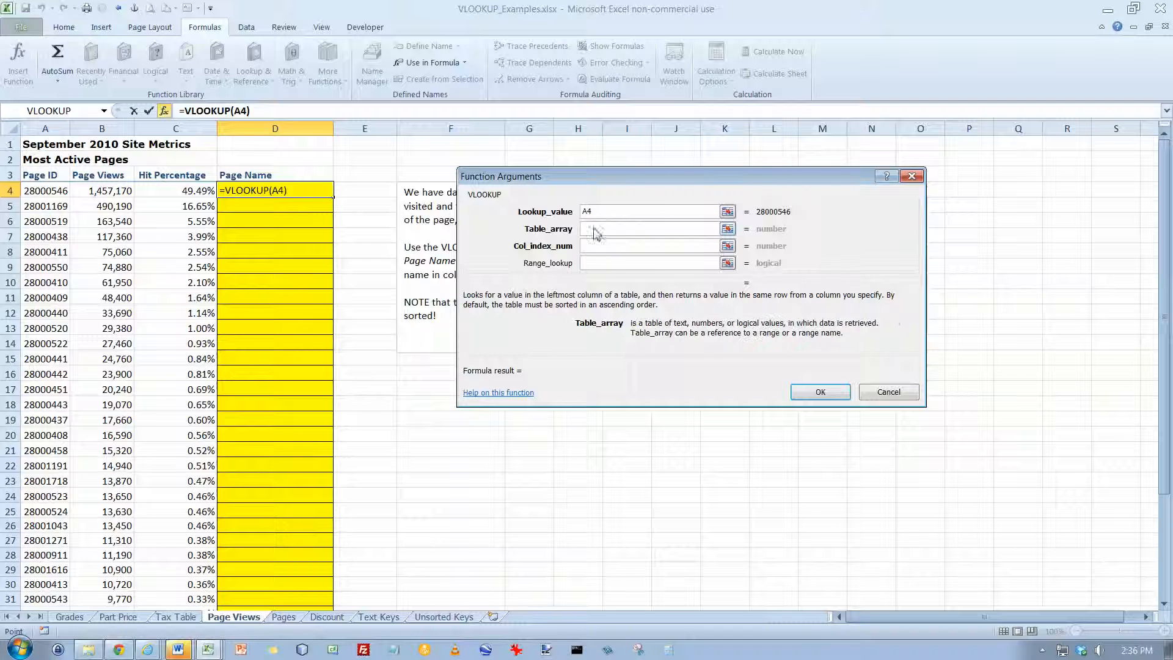
type("Page")
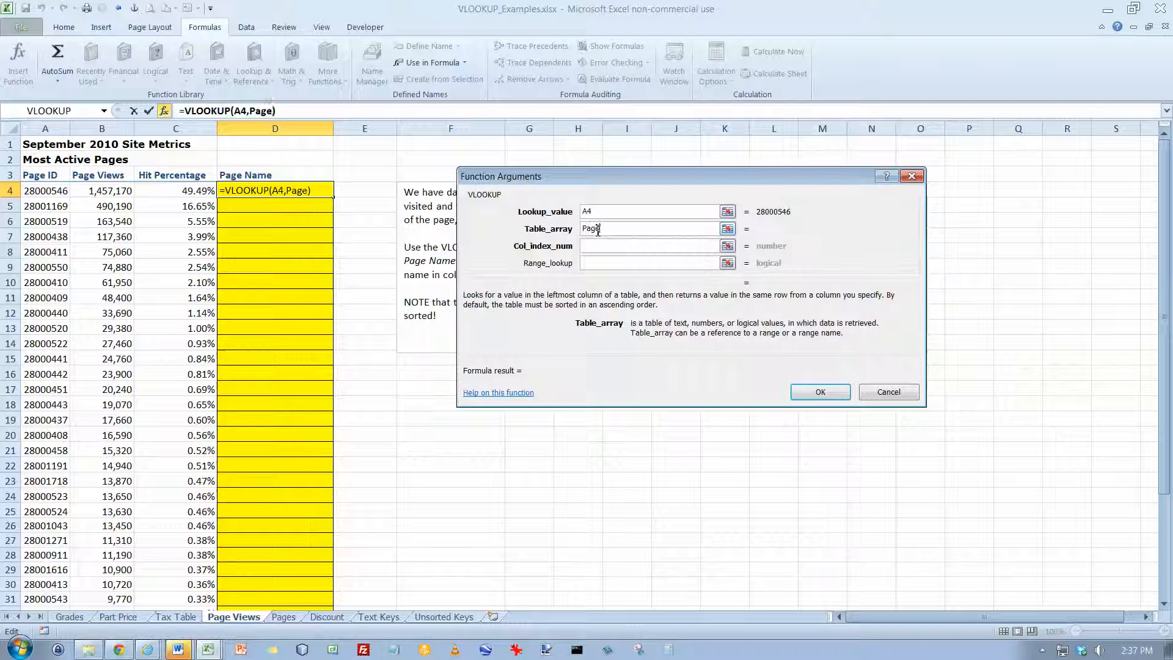
type("Names")
key("Tab")
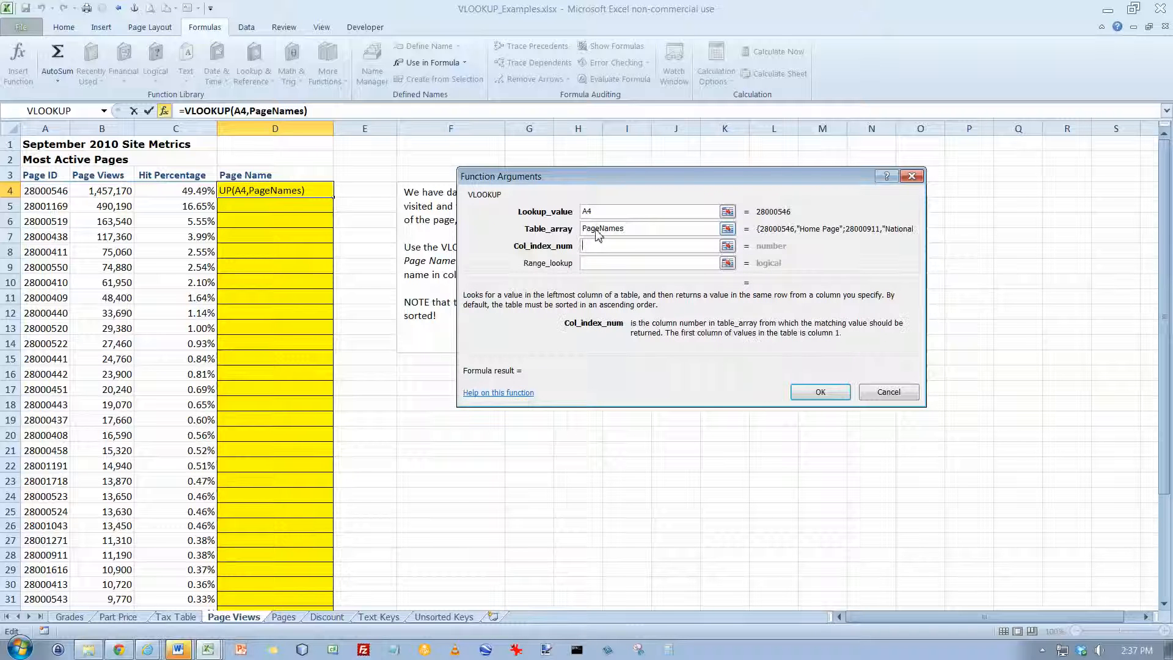
type("2")
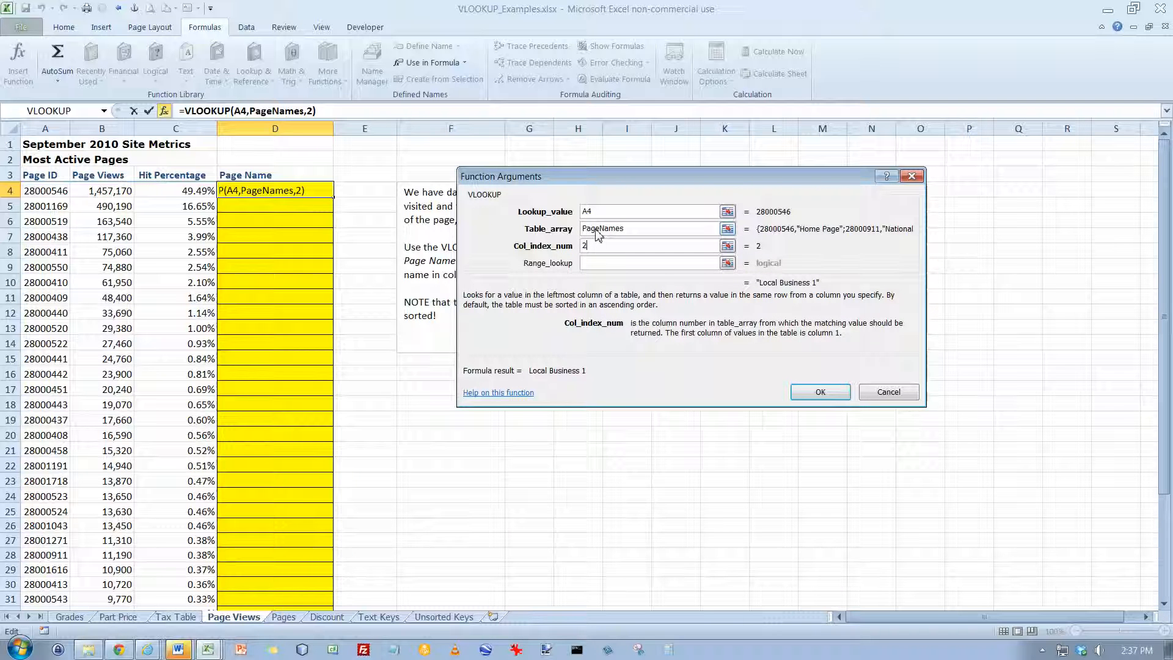
Complete the D4 formula with range lookup False for an exact match, and fill it down to D40
left_click(602, 264)
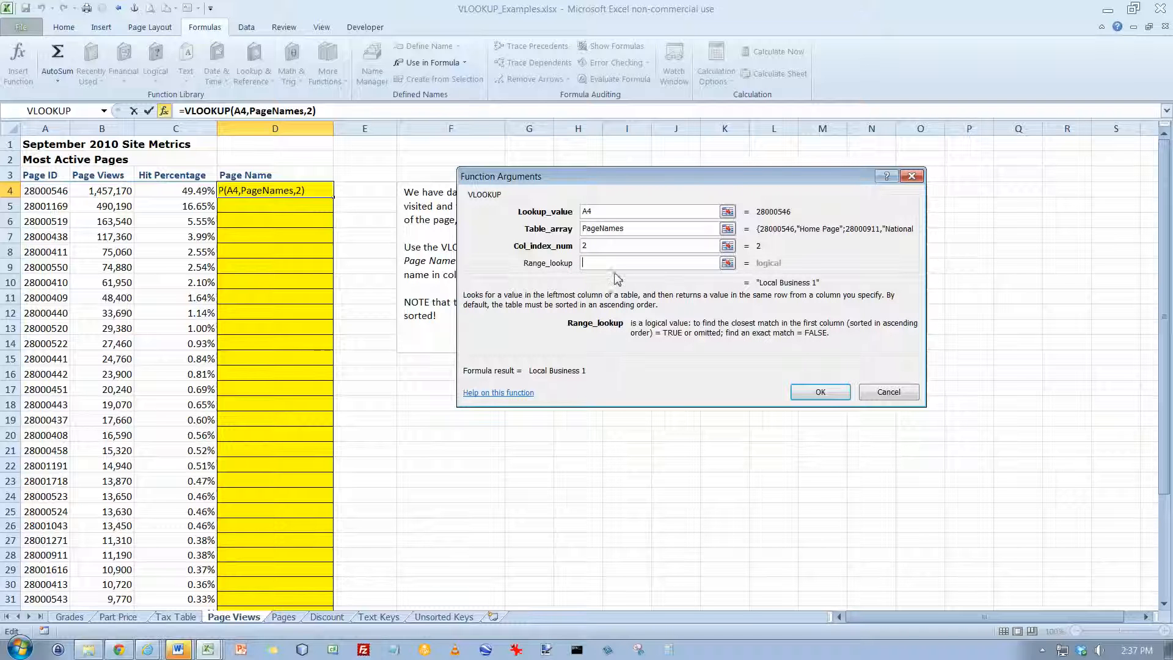
type("False")
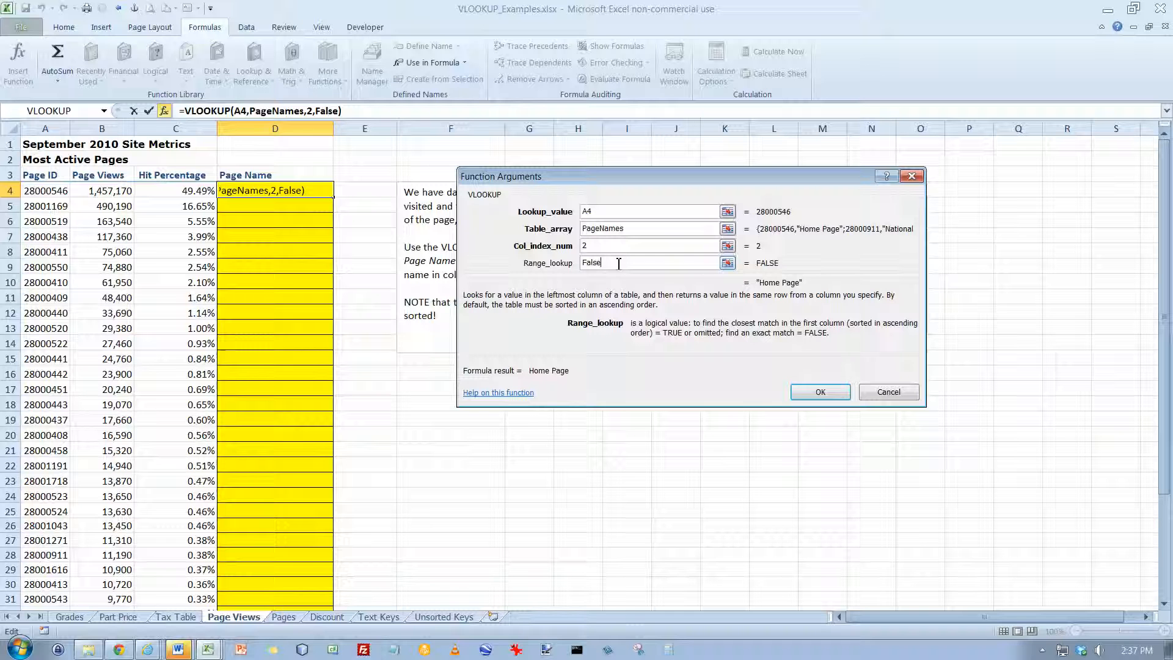
key("Tab")
left_click(812, 394)
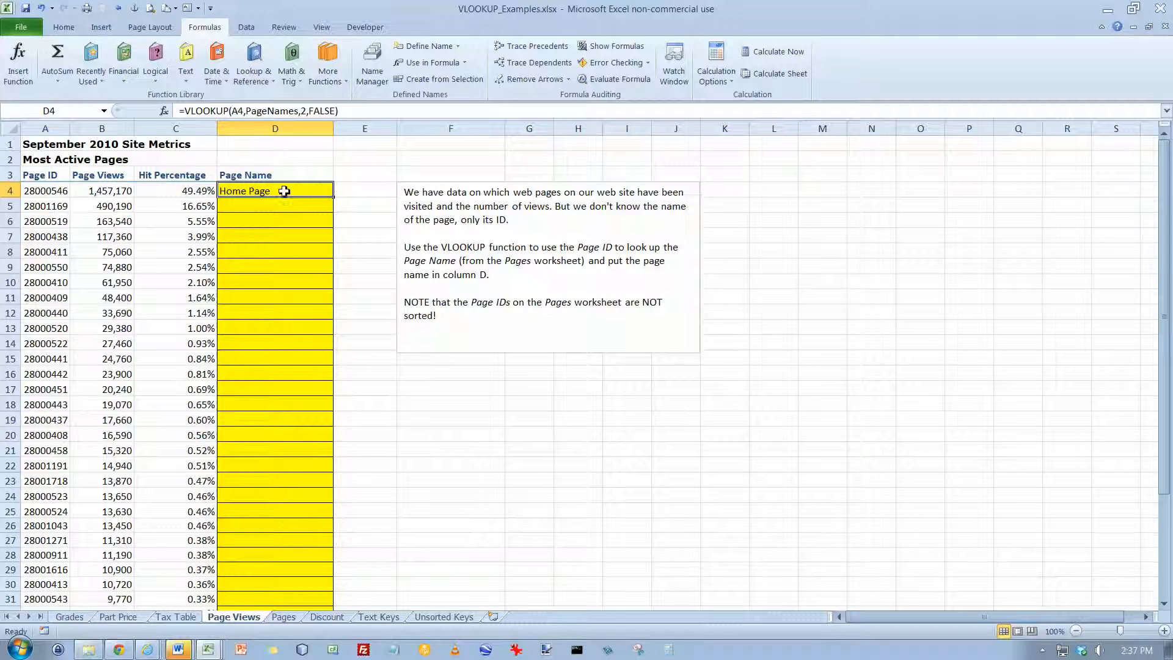
left_click_drag(335, 198, 328, 636)
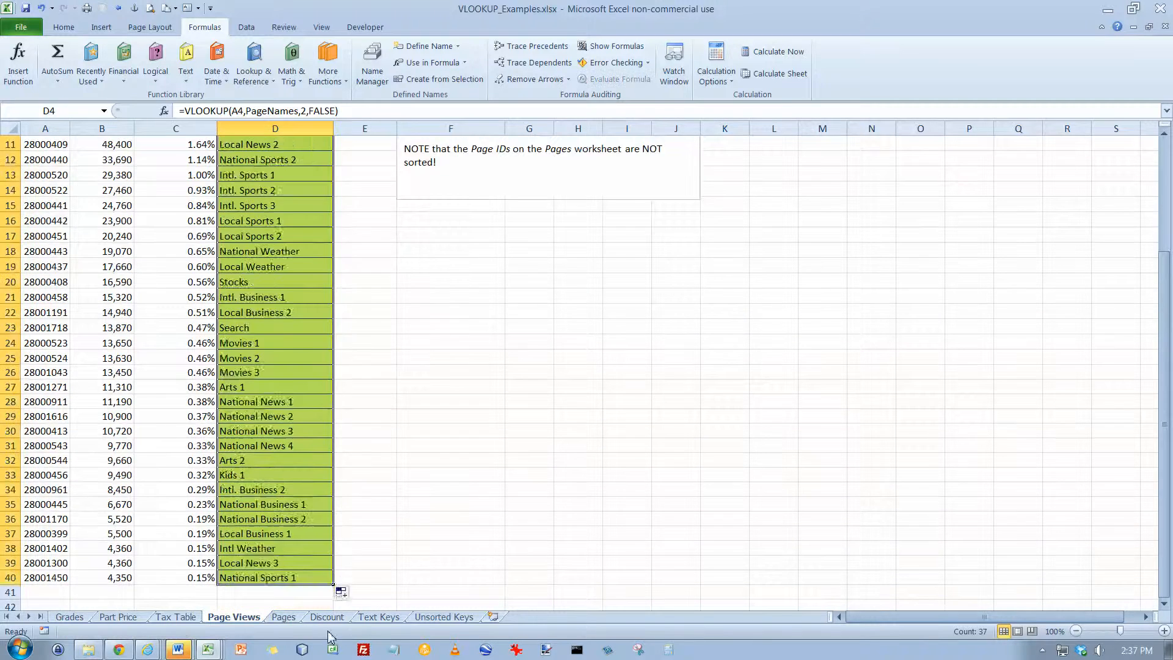
Inspect the copied VLOOKUP formulas and the page names in D5 through D17
scroll(407, 393, "up", 4)
left_click(286, 207)
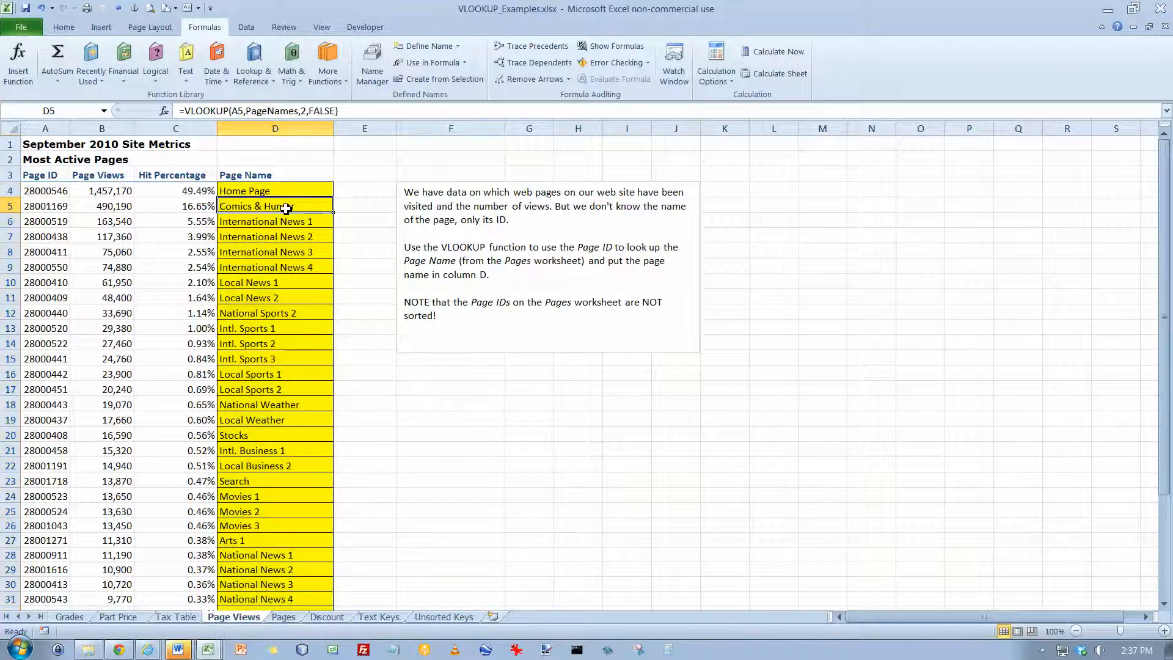
left_click(290, 222)
left_click(291, 240)
left_click(292, 251)
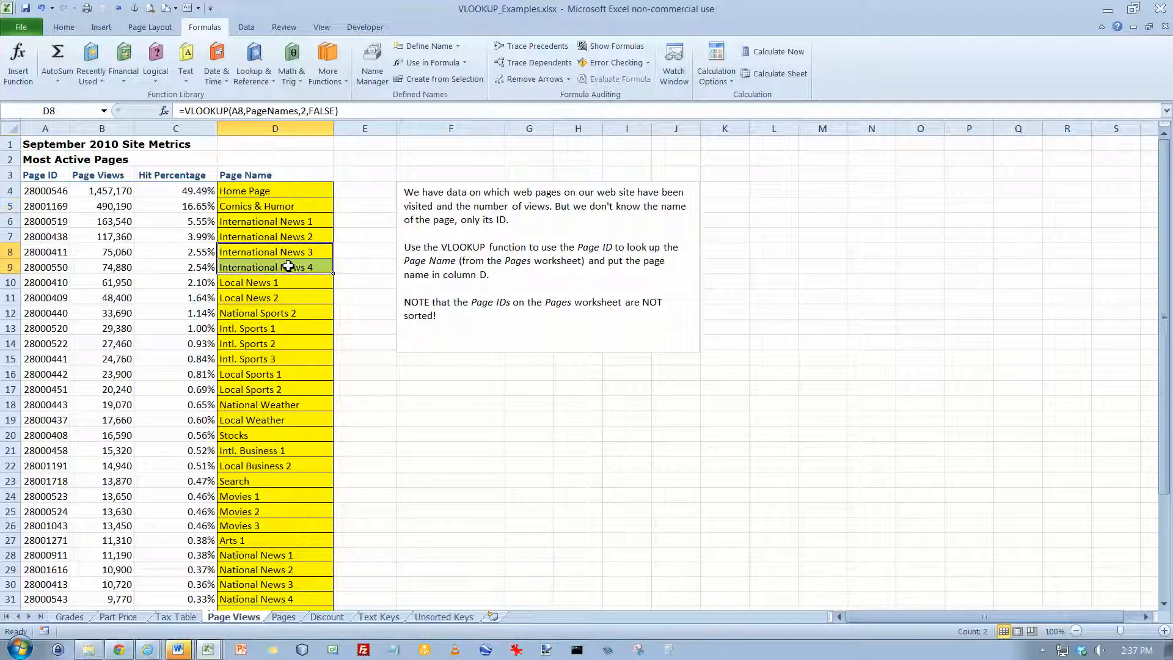
left_click(291, 266)
left_click(291, 282)
left_click(290, 297)
left_click(291, 313)
left_click(292, 328)
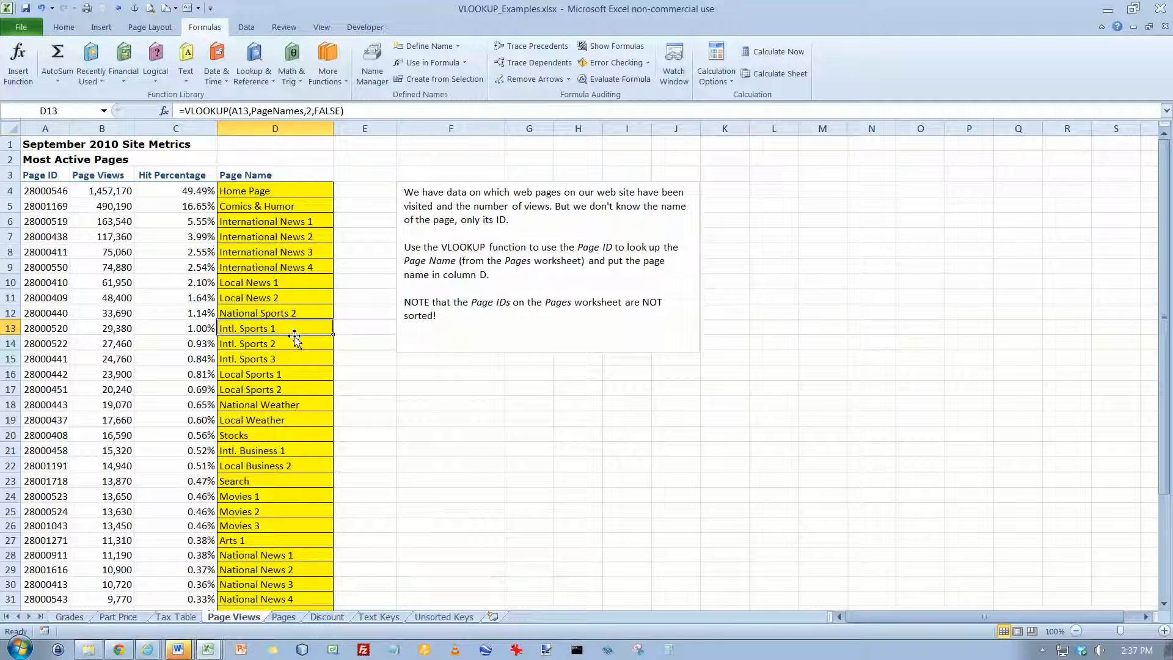
left_click(296, 343)
left_click(293, 359)
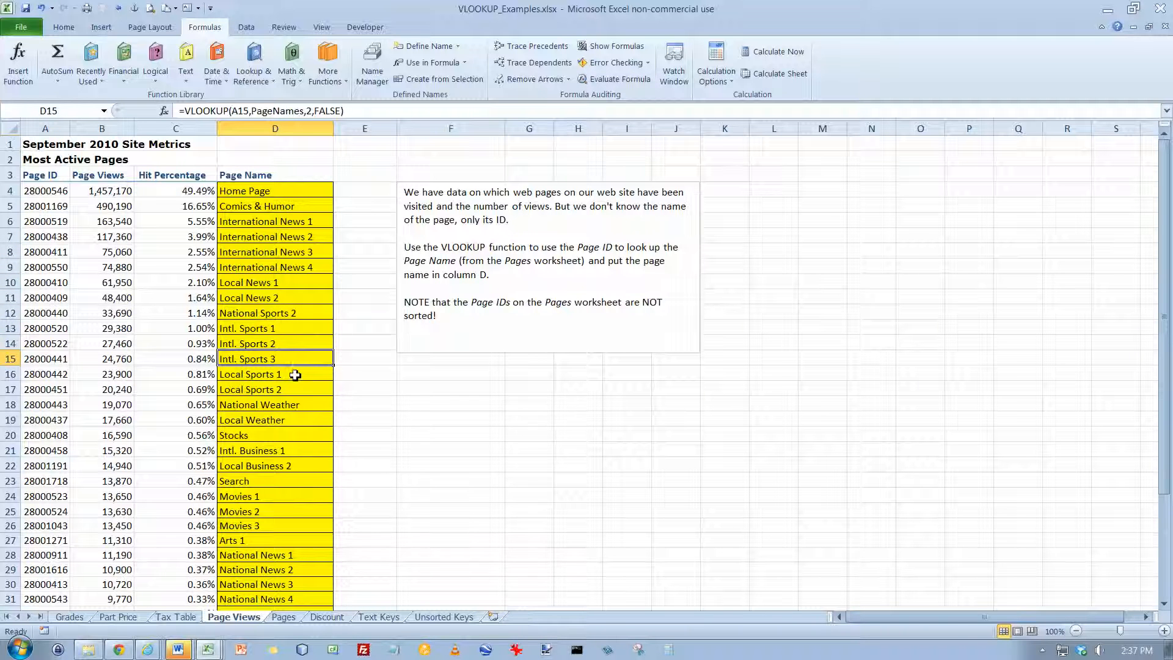
left_click(295, 374)
left_click(295, 389)
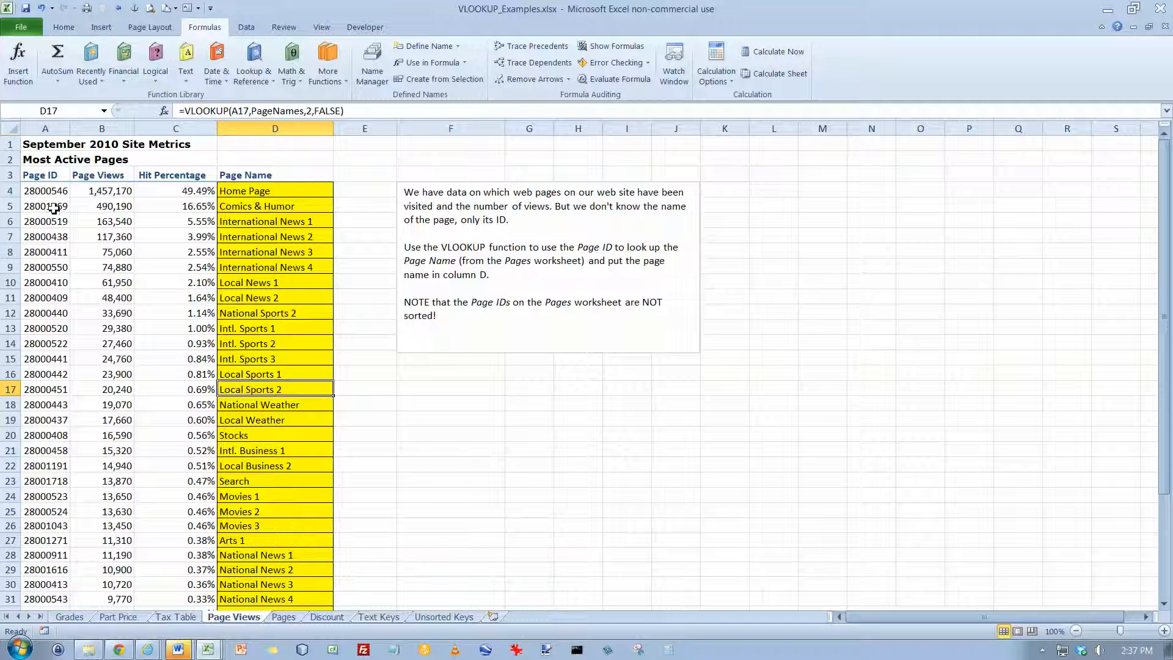
Compare the VLOOKUP in C2 of the Tax Table worksheet with the range lookup argument of the formula in D17 on Page Views
left_click(187, 615)
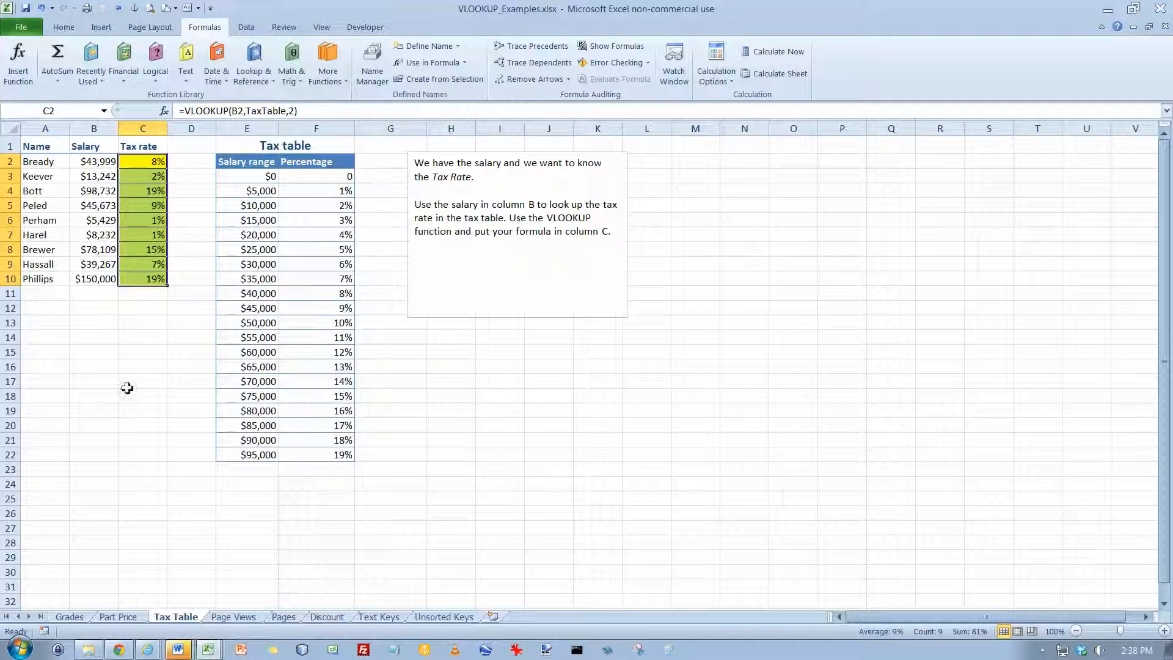
left_click(235, 615)
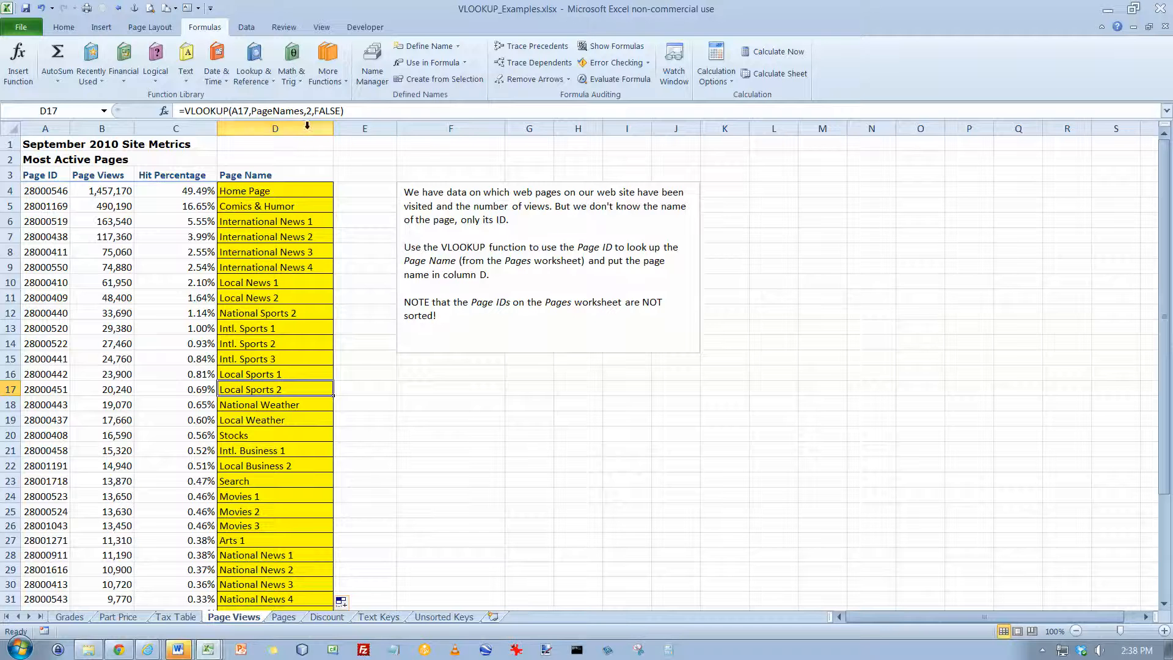
left_click(322, 111)
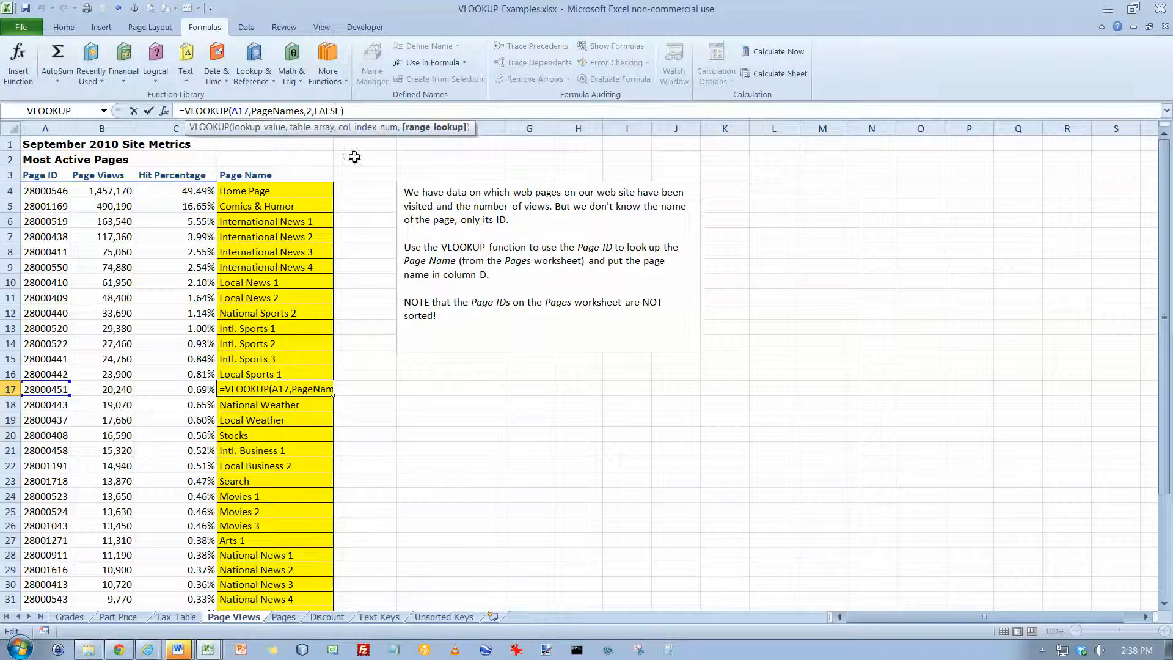
key("Escape")
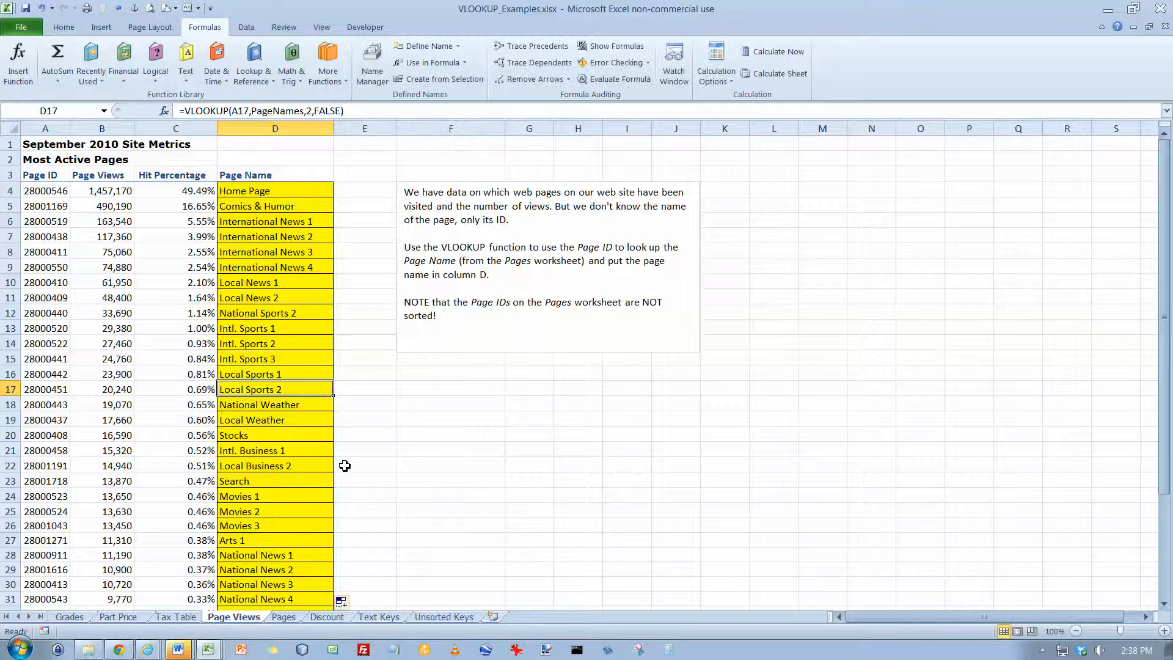
Examine the quantities and discounts in B3:C7 and the purchase quantity in F2 on the Discount worksheet
left_click(328, 618)
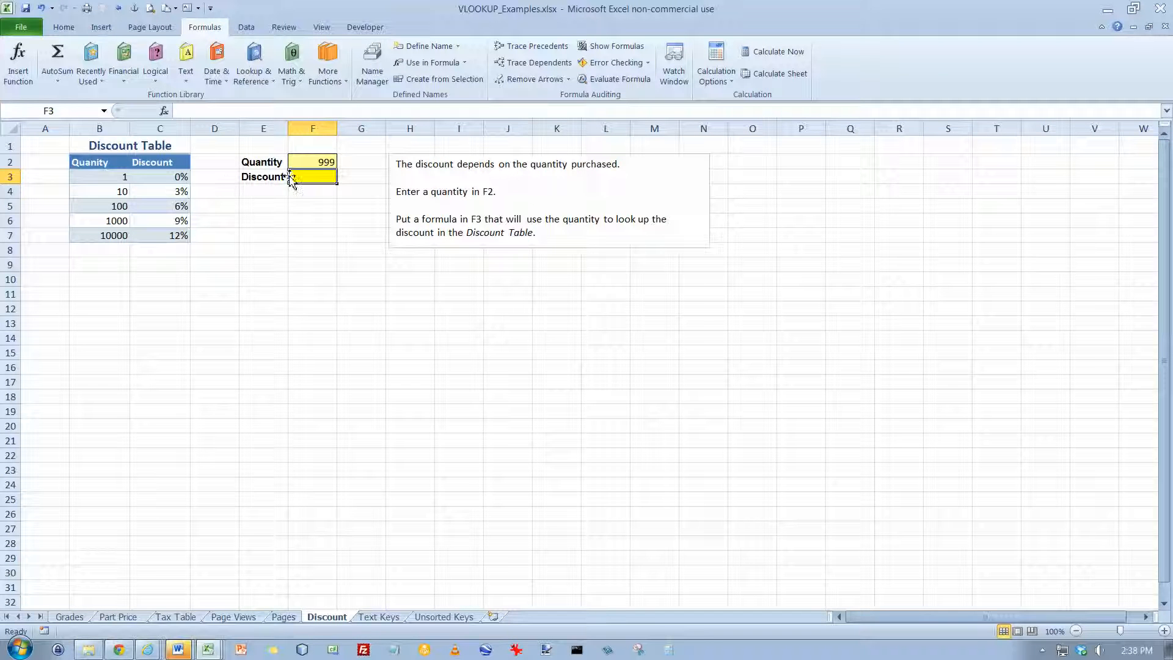
left_click_drag(101, 176, 101, 230)
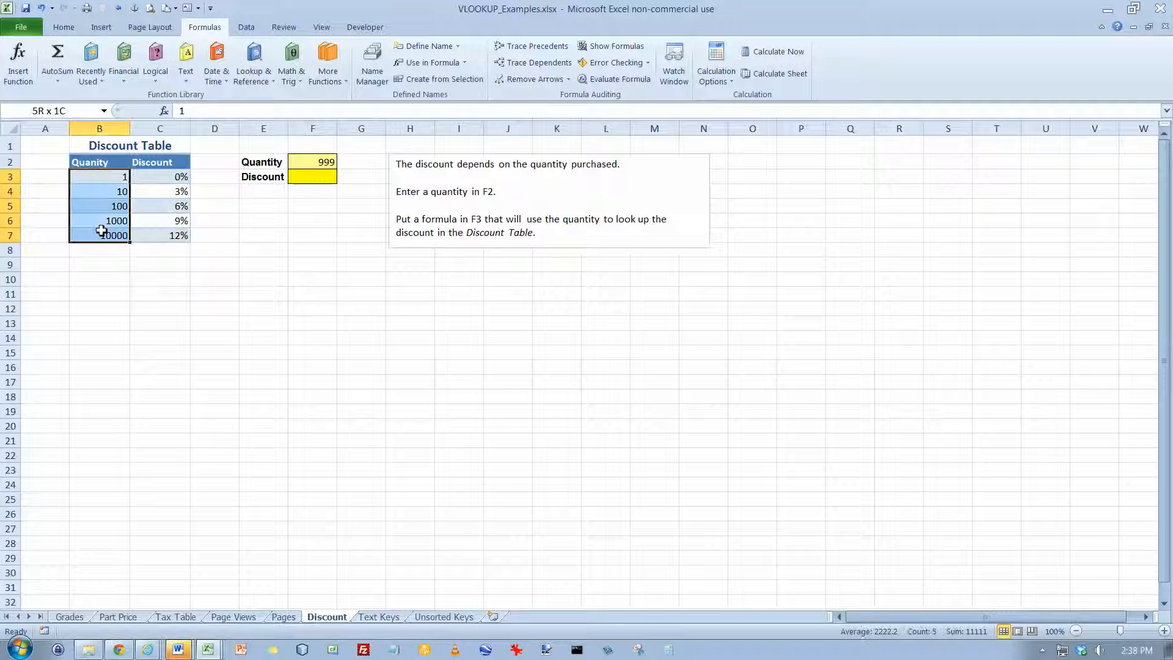
left_click(313, 163)
left_click_drag(122, 175, 155, 233)
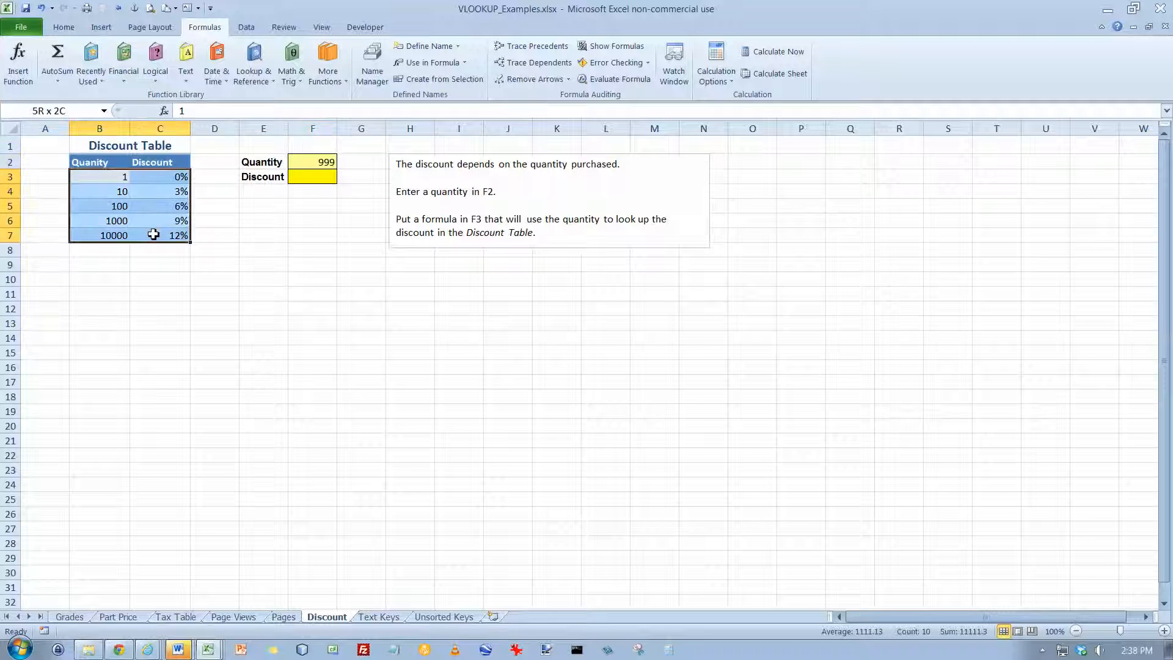
left_click(164, 192)
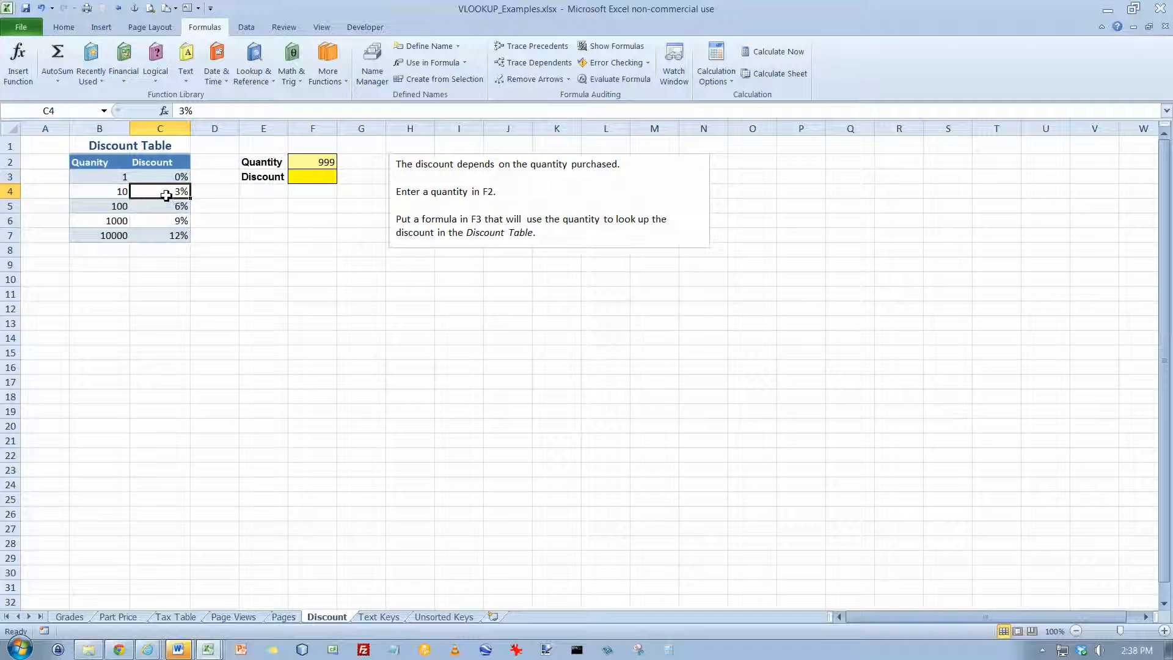
Enter a VLOOKUP in F3 with lookup value F2, table array B3:C7 and column index 2
left_click(302, 179)
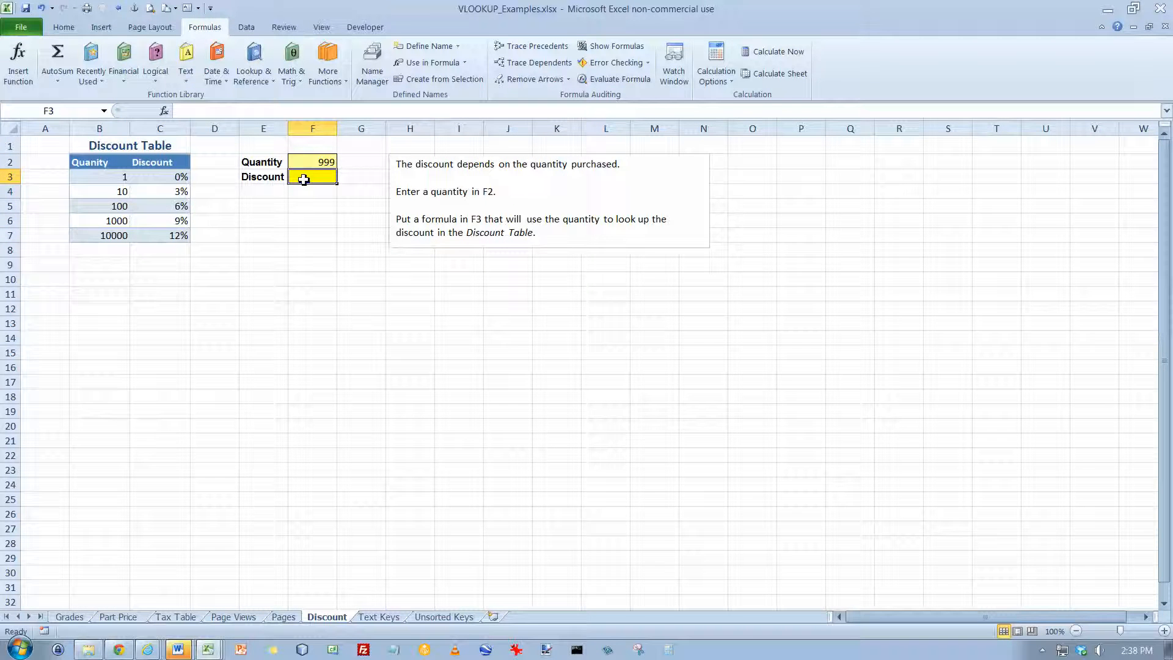
left_click(164, 111)
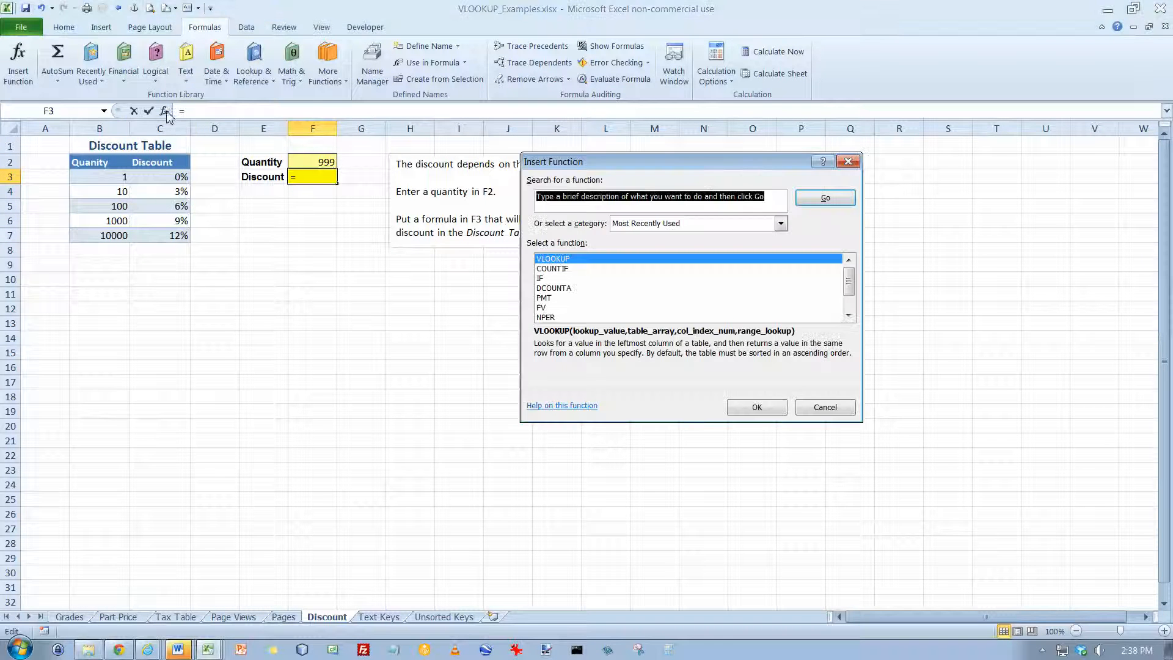
left_click(757, 407)
left_click(302, 165)
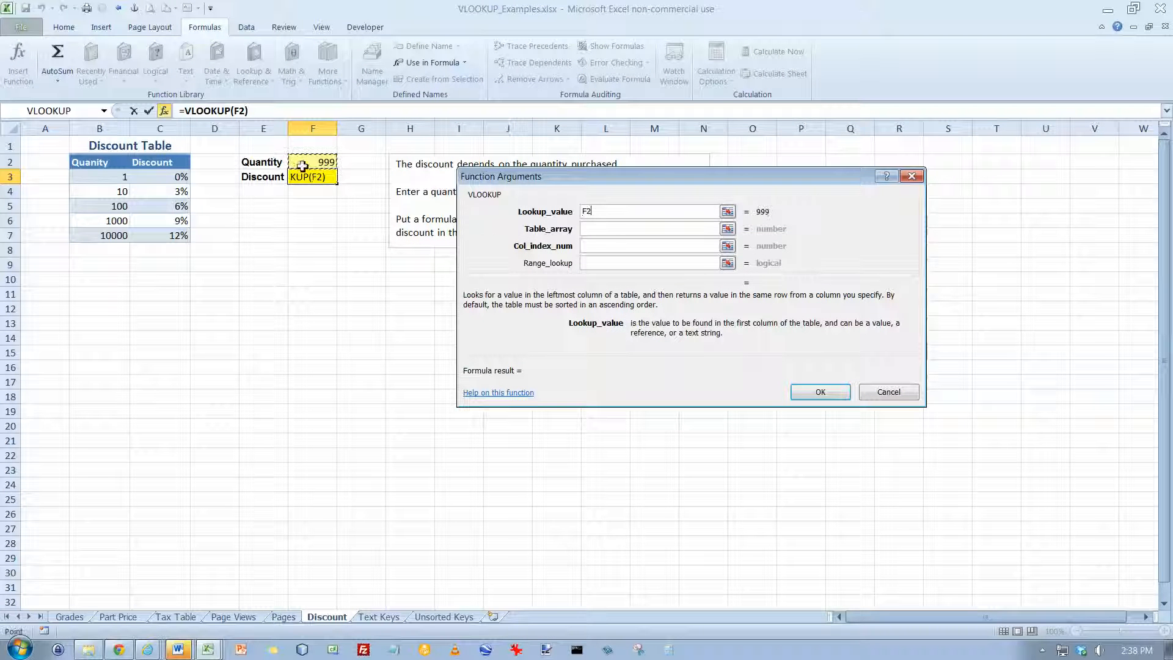
left_click(598, 230)
left_click_drag(116, 179, 176, 237)
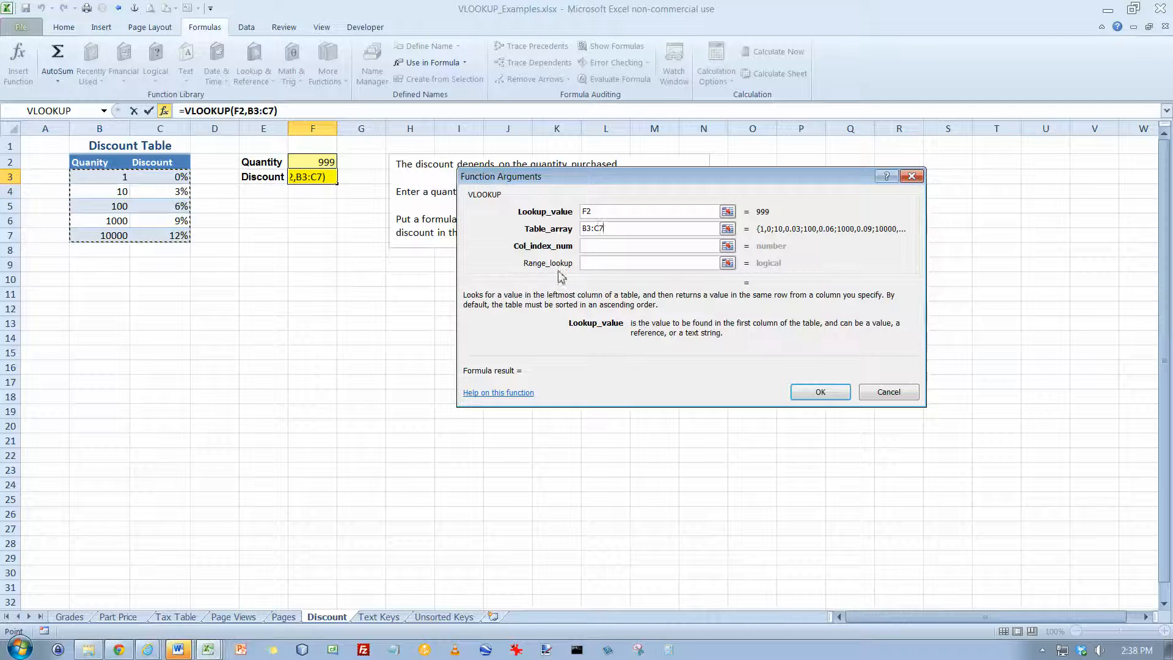
left_click(598, 246)
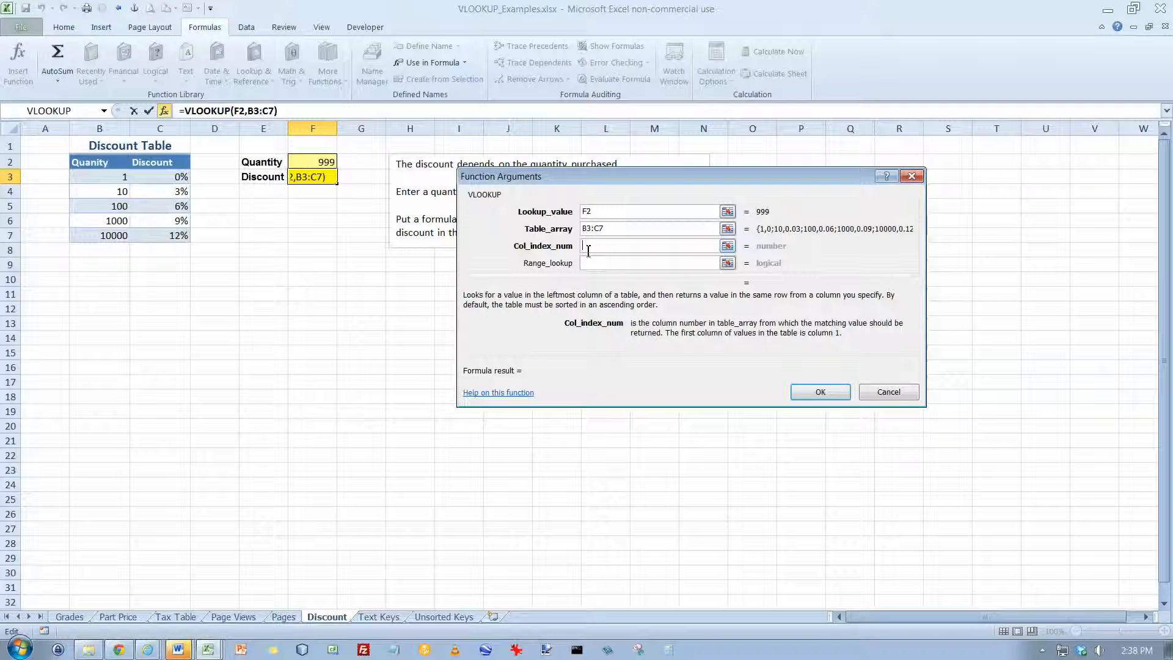
type("2")
left_click(819, 391)
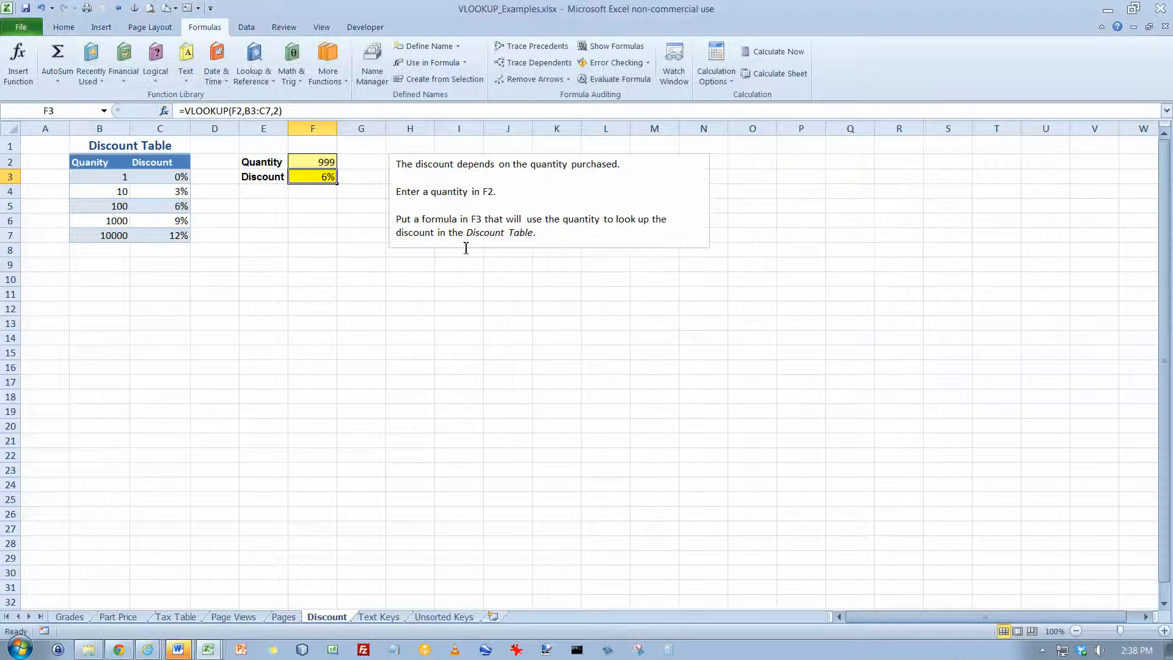
Set the purchase quantity in F2 to 1000 to test the discount lookup
left_click(313, 163)
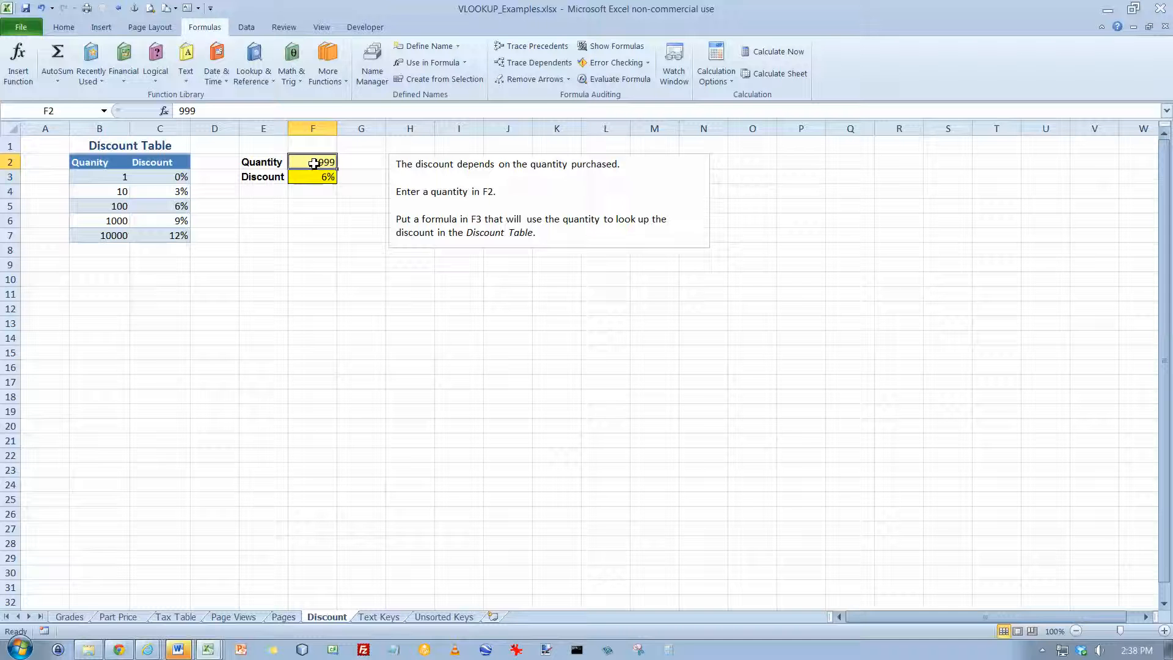
type("1000")
key("Return")
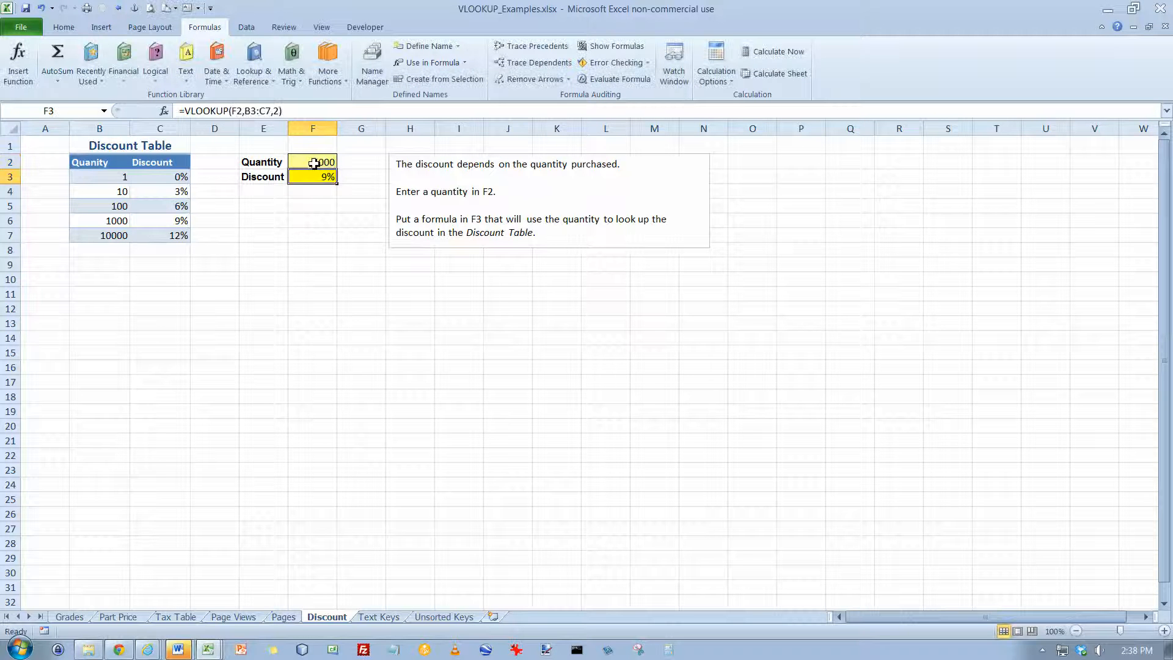
On the Text Keys worksheet, review the name and phone table and enter the name from A6 as the lookup name in E2
left_click(392, 619)
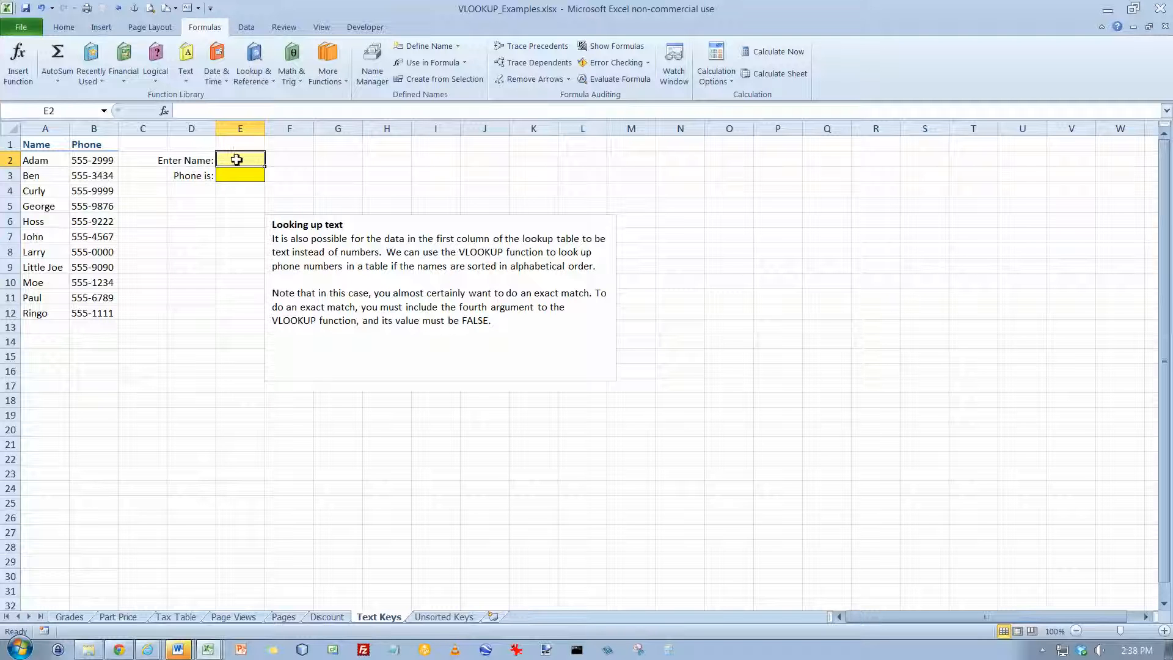
left_click_drag(49, 163, 84, 315)
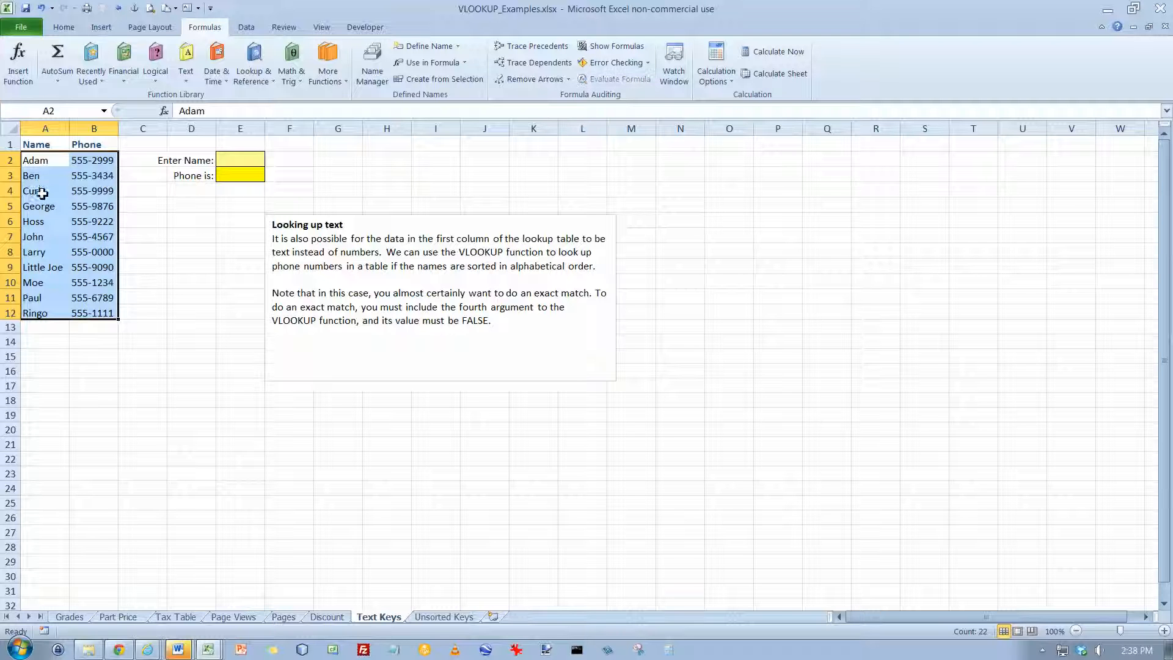
left_click_drag(38, 195, 79, 193)
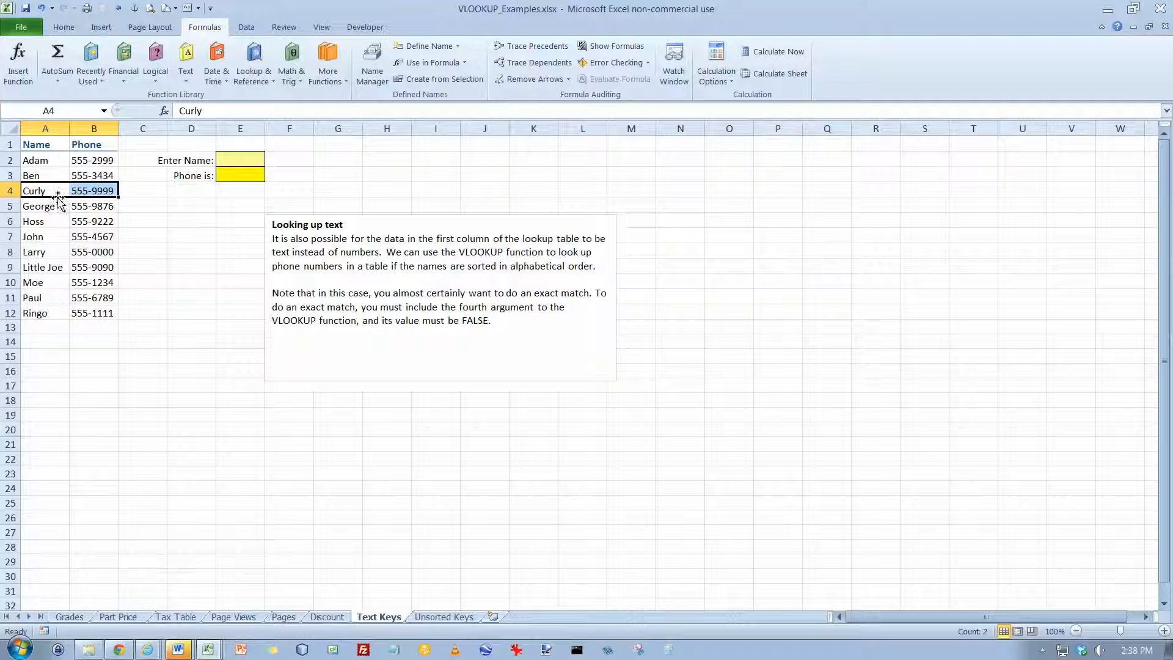
left_click(243, 160)
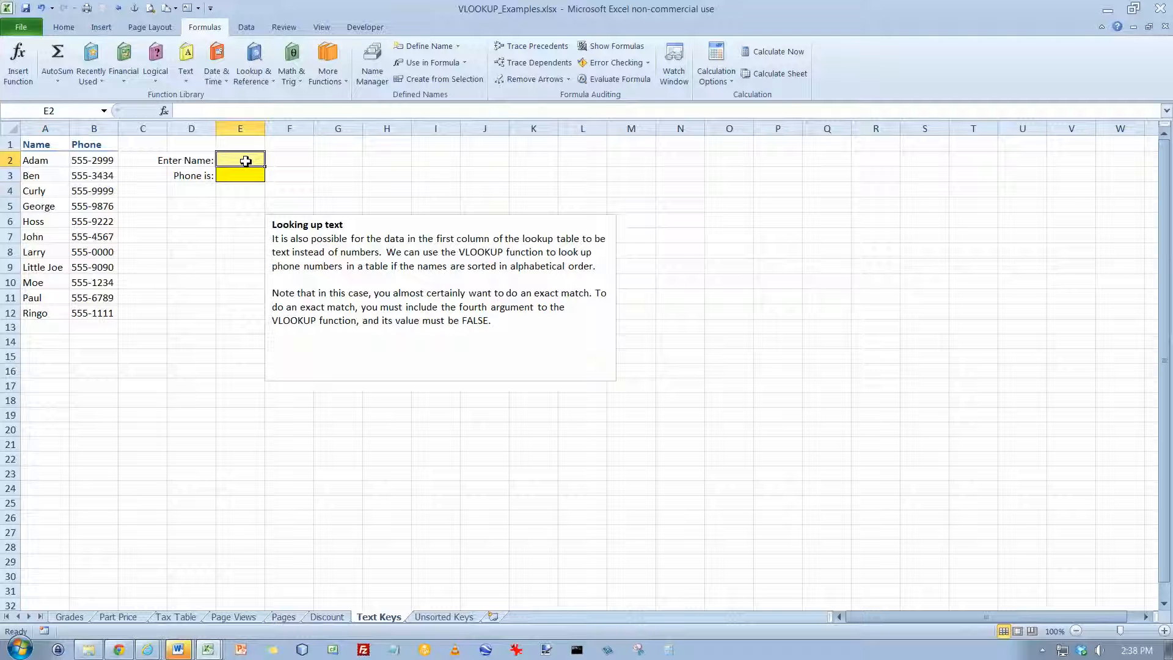
type("Hos")
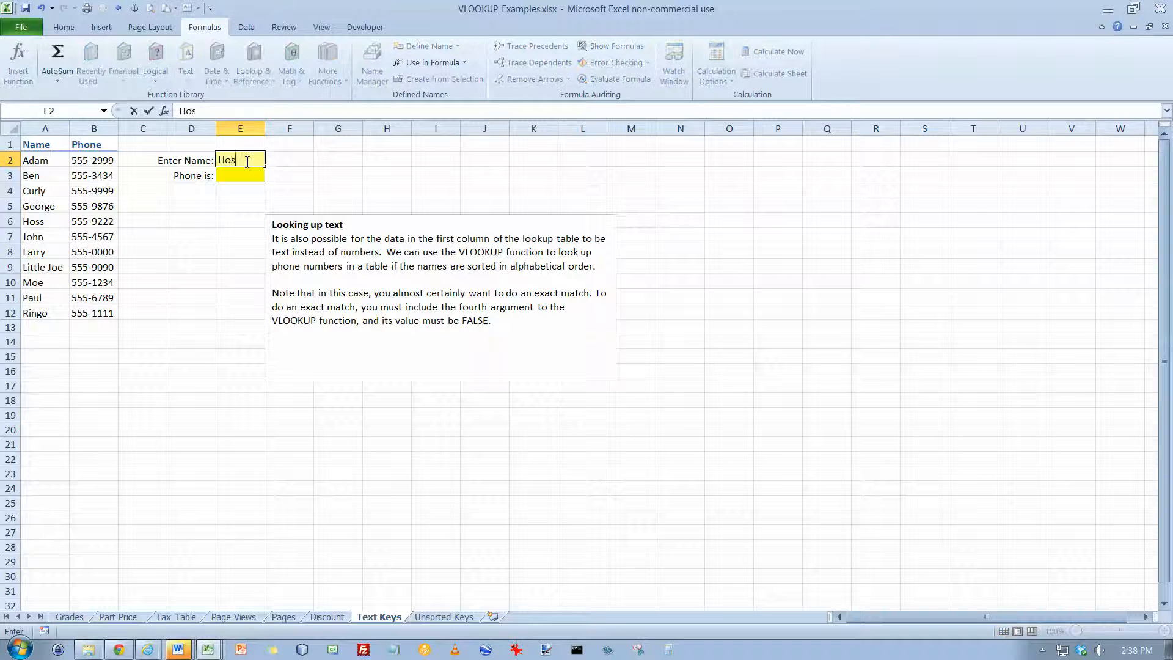
type("s")
key("Return")
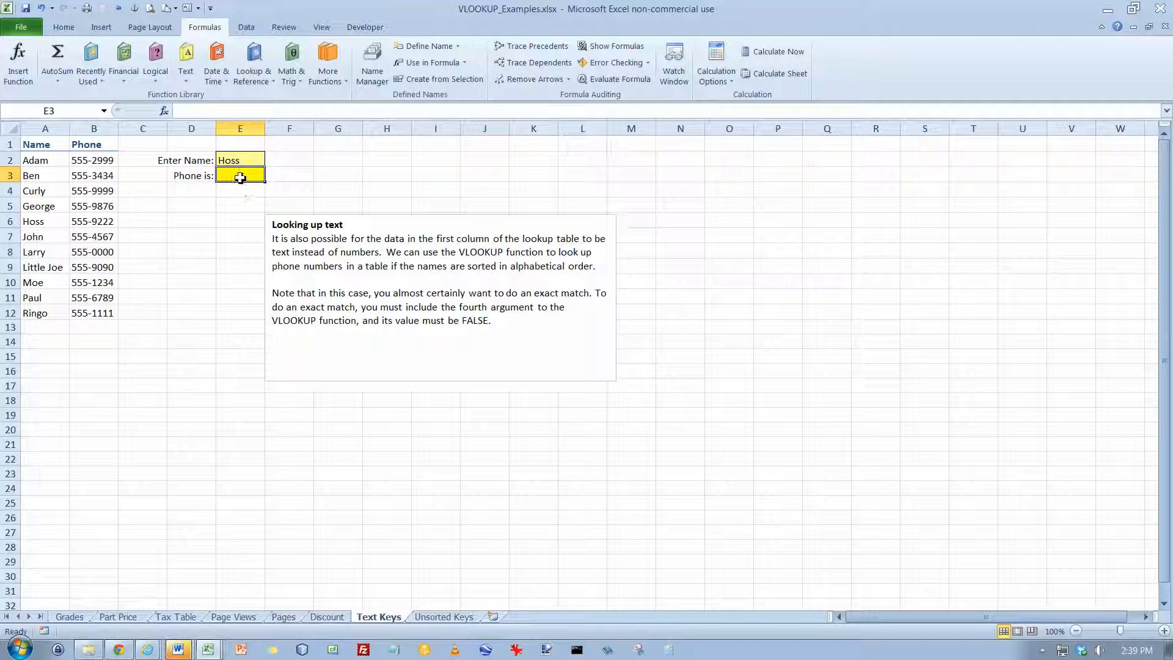
Enter a VLOOKUP in E3 with lookup value E2, table array A2:B12 and column index 2
left_click(164, 110)
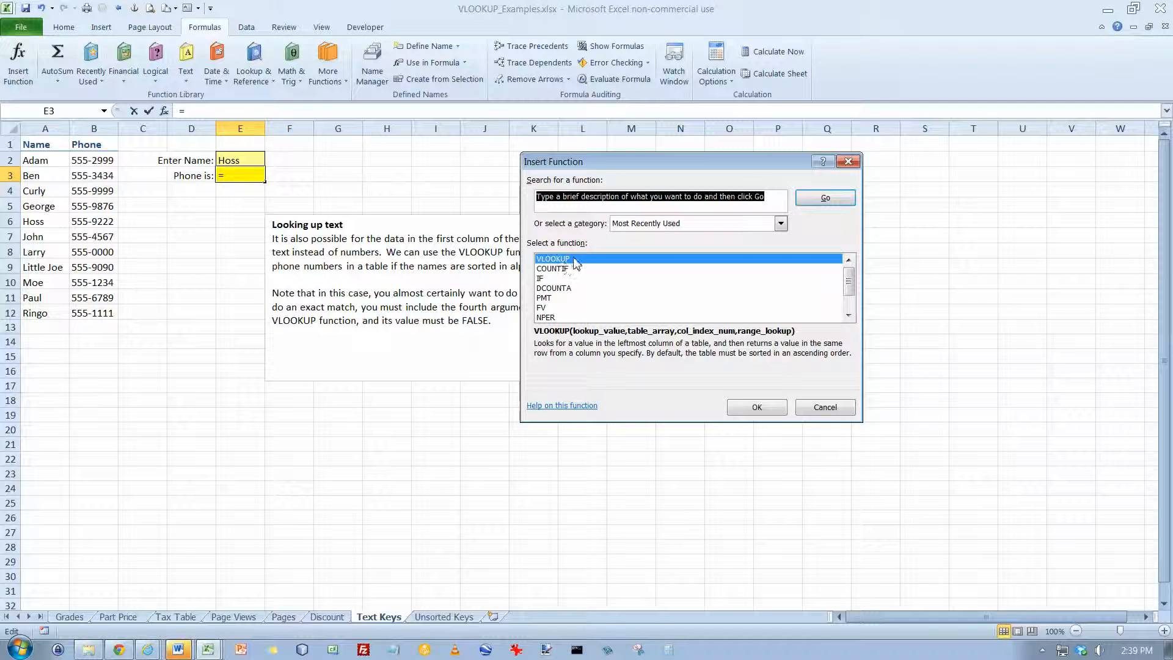
left_click(747, 407)
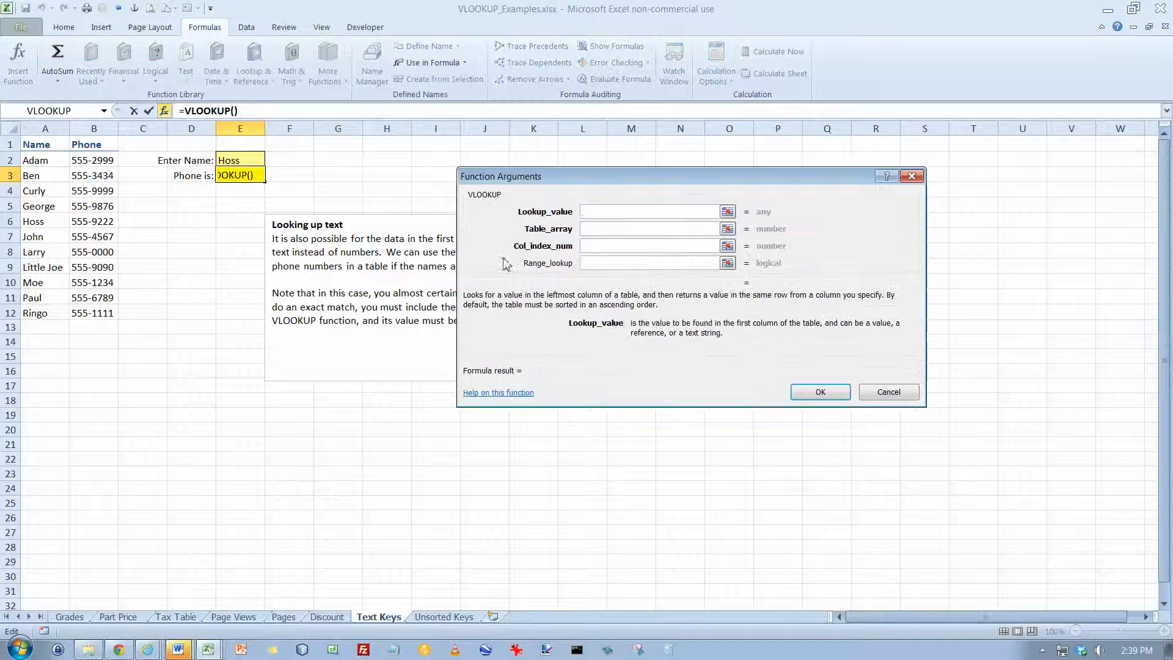
left_click(254, 166)
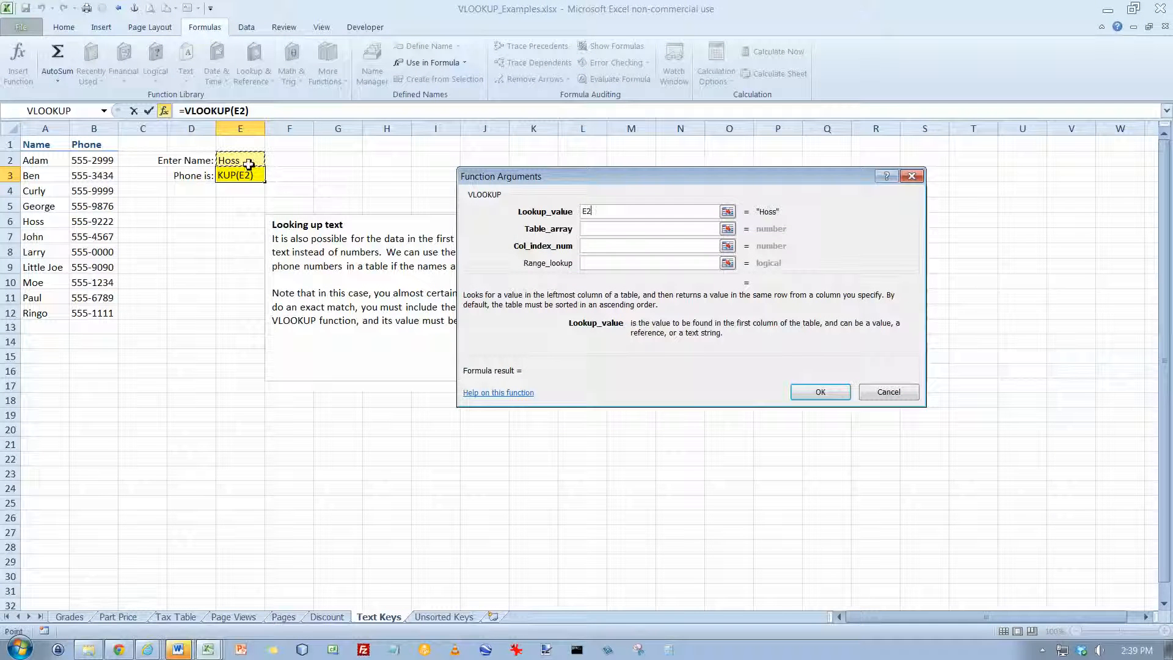
left_click(615, 228)
left_click_drag(40, 160, 71, 309)
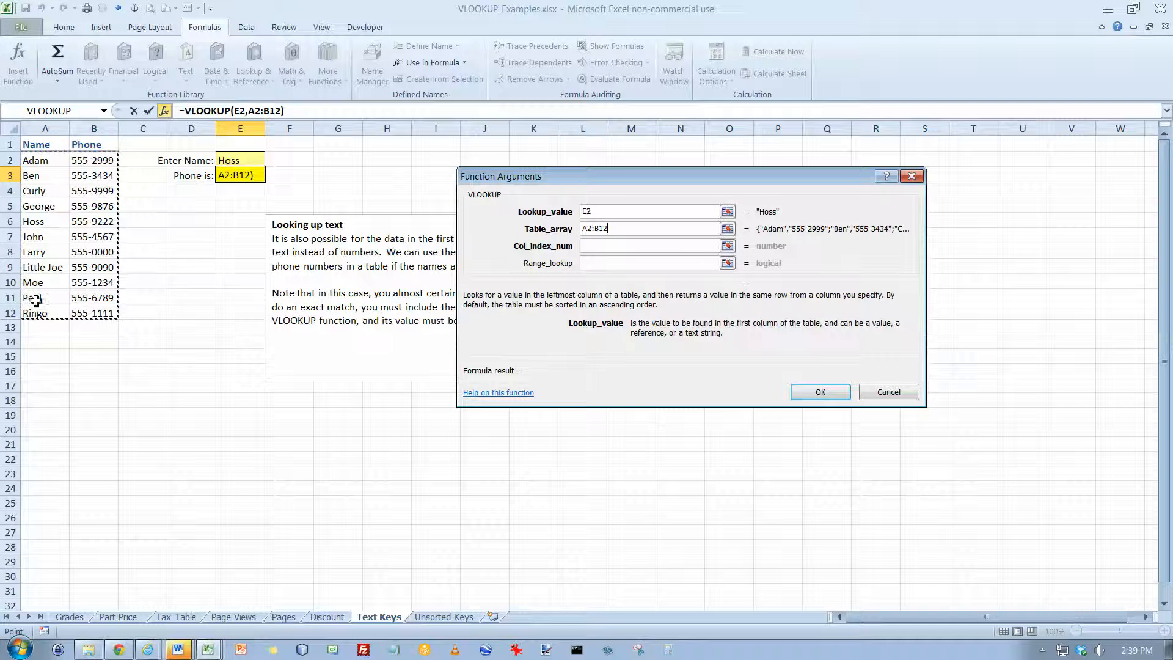
left_click(595, 246)
type("2")
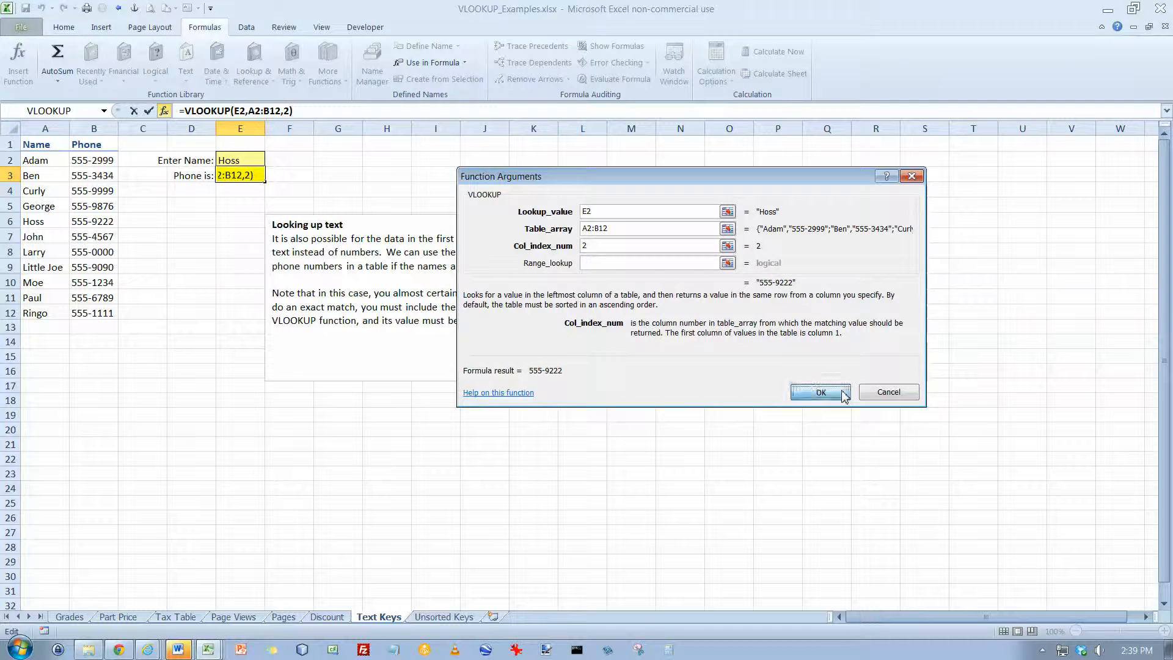
left_click(819, 392)
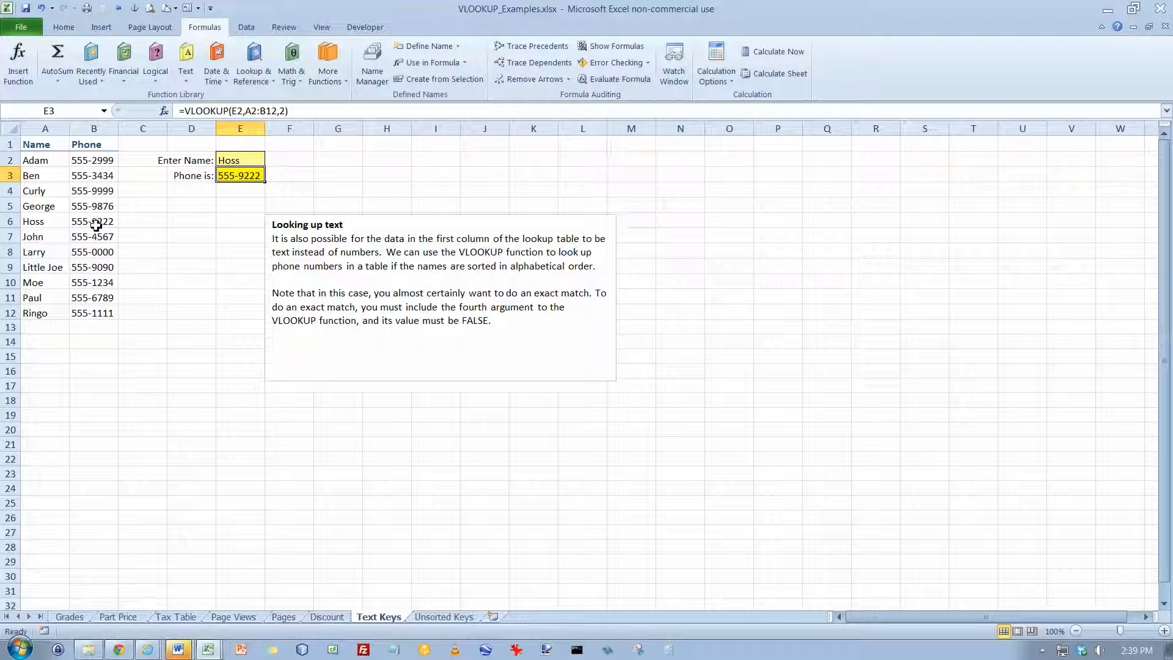
Change the lookup name in E2 to the name listed in A2
left_click(246, 162)
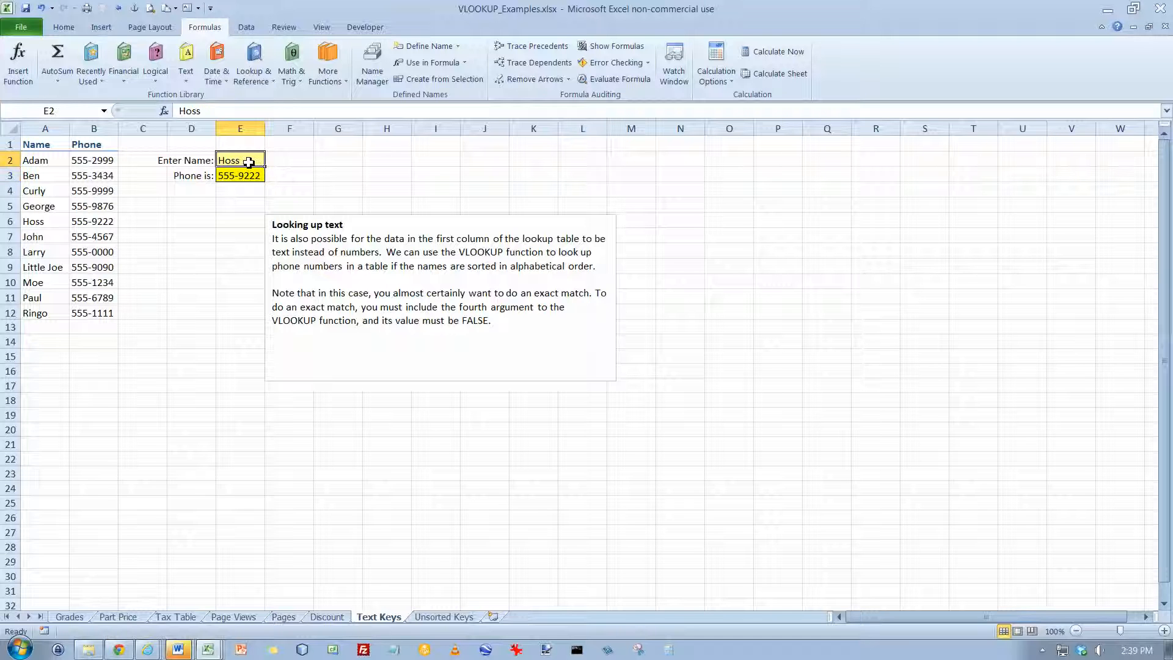
type("Adam")
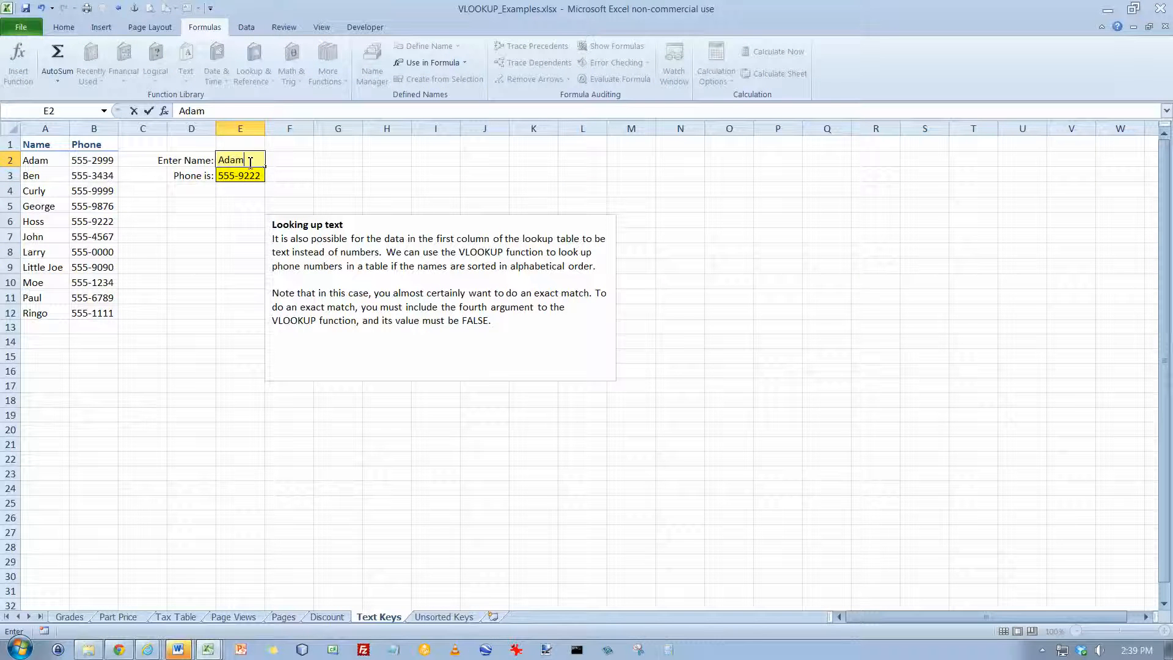
key("Return")
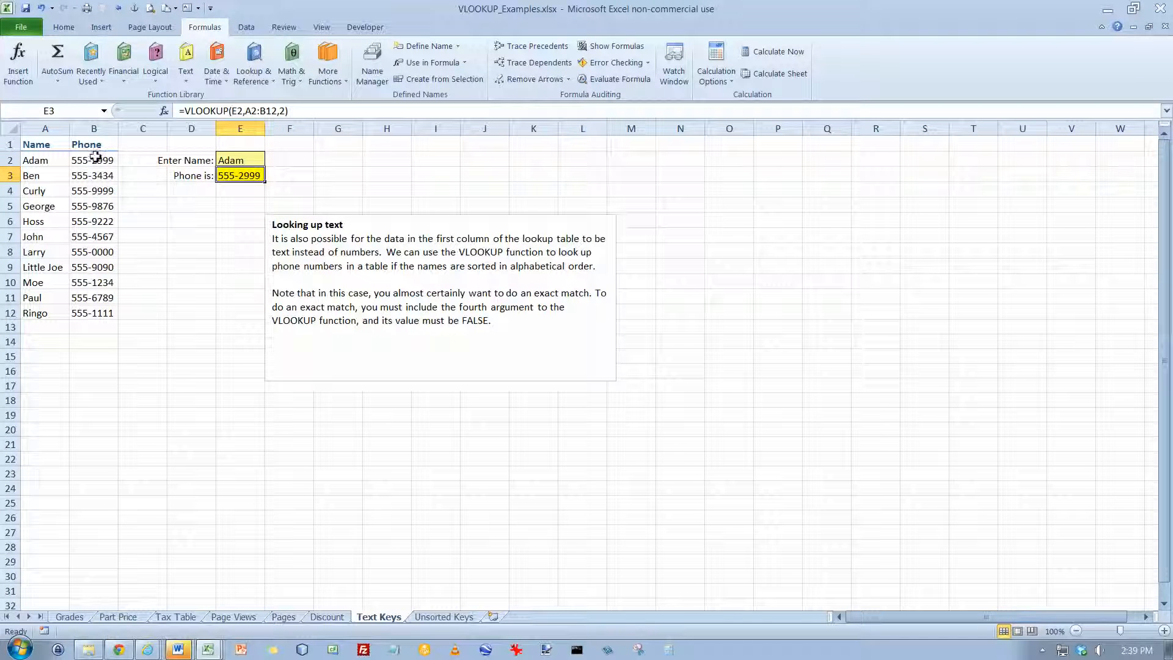
Test the text lookup by adding a space after the name in E2 and another space in front of it
double_click(248, 159)
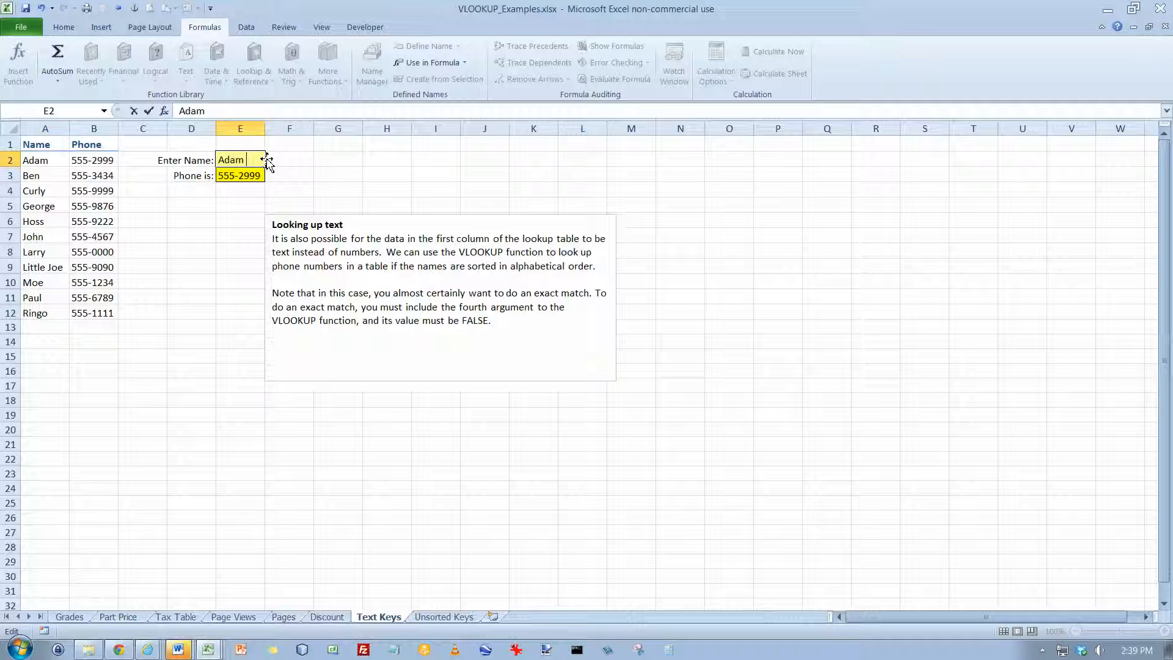
key("Return")
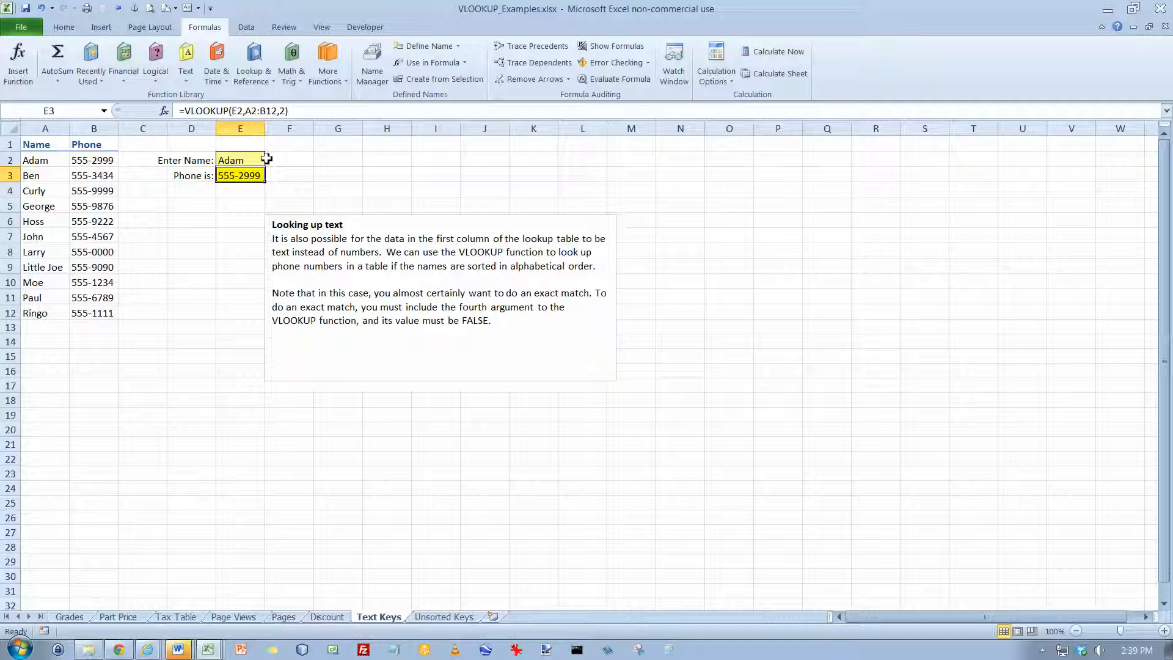
left_click(266, 159)
double_click(266, 159)
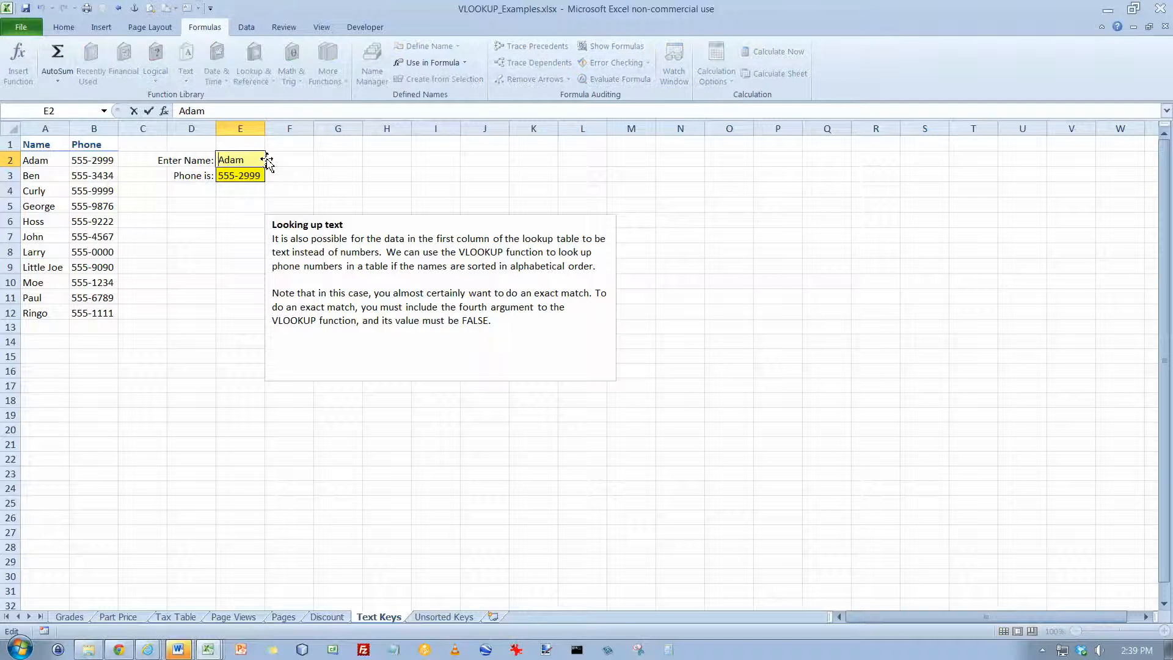
key("Home")
key("Return")
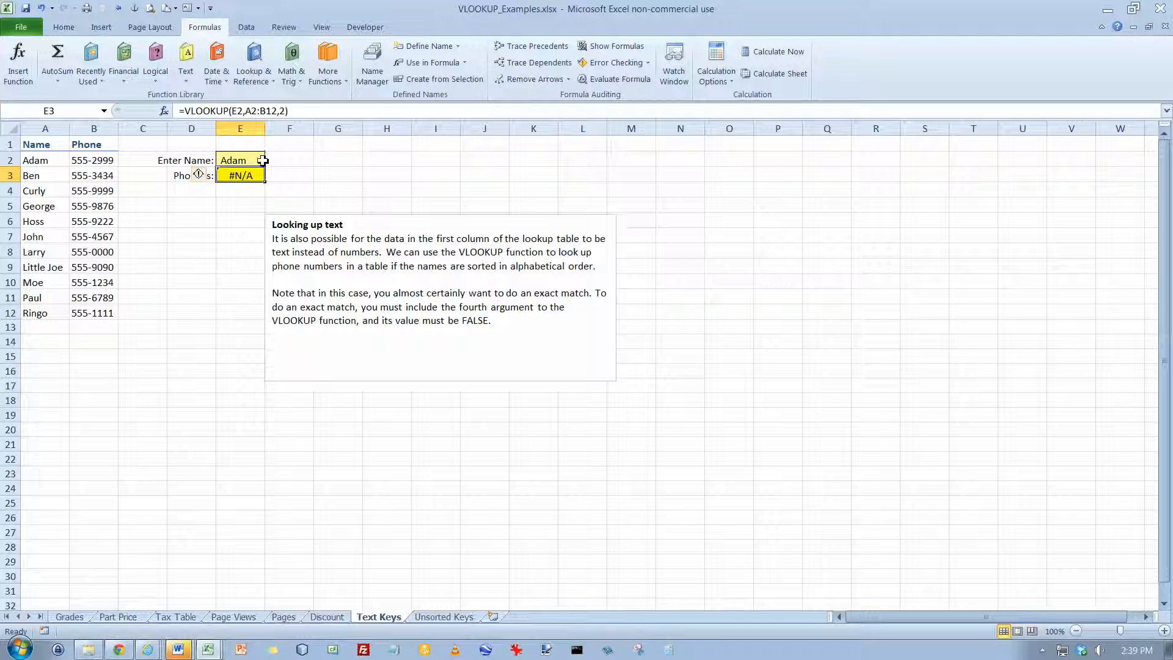
On the Unsorted Keys worksheet, enter an exact-match VLOOKUP in E3 with lookup value E2, table array A2:B12, column index 2 and range lookup False
left_click(447, 616)
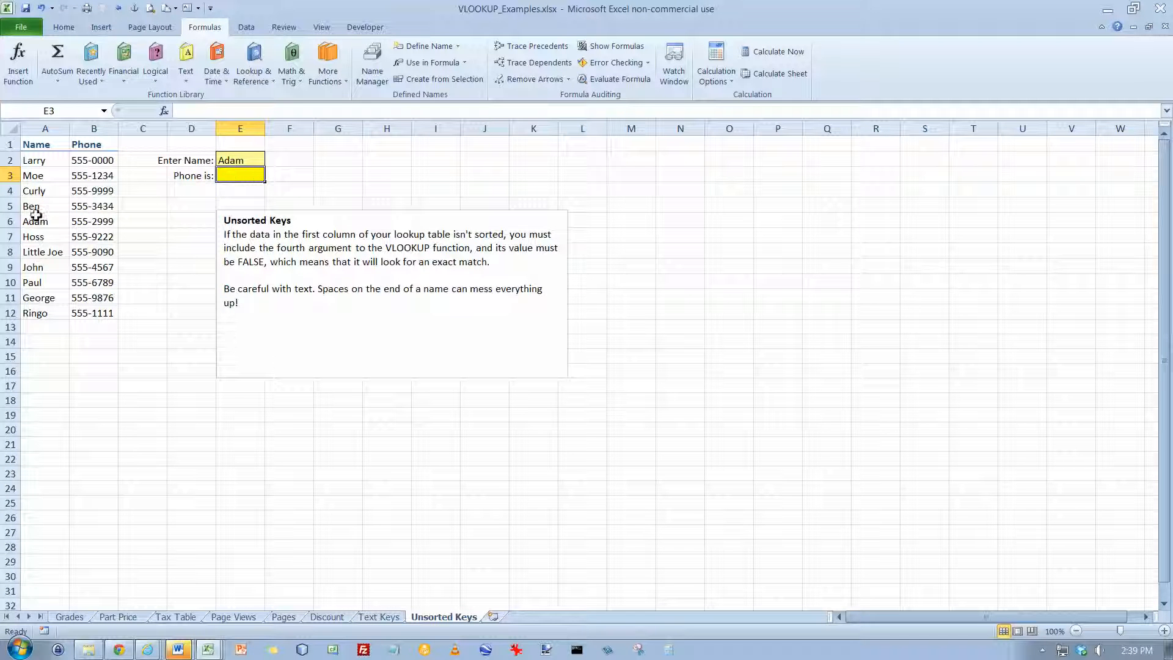
left_click(164, 111)
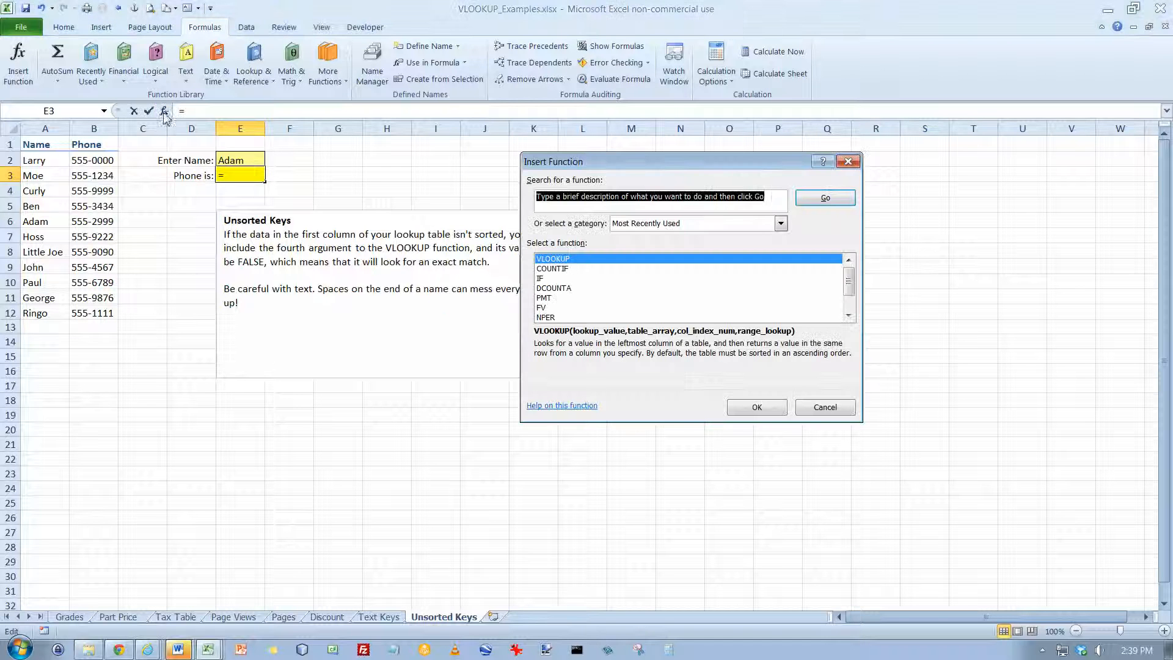
left_click(756, 407)
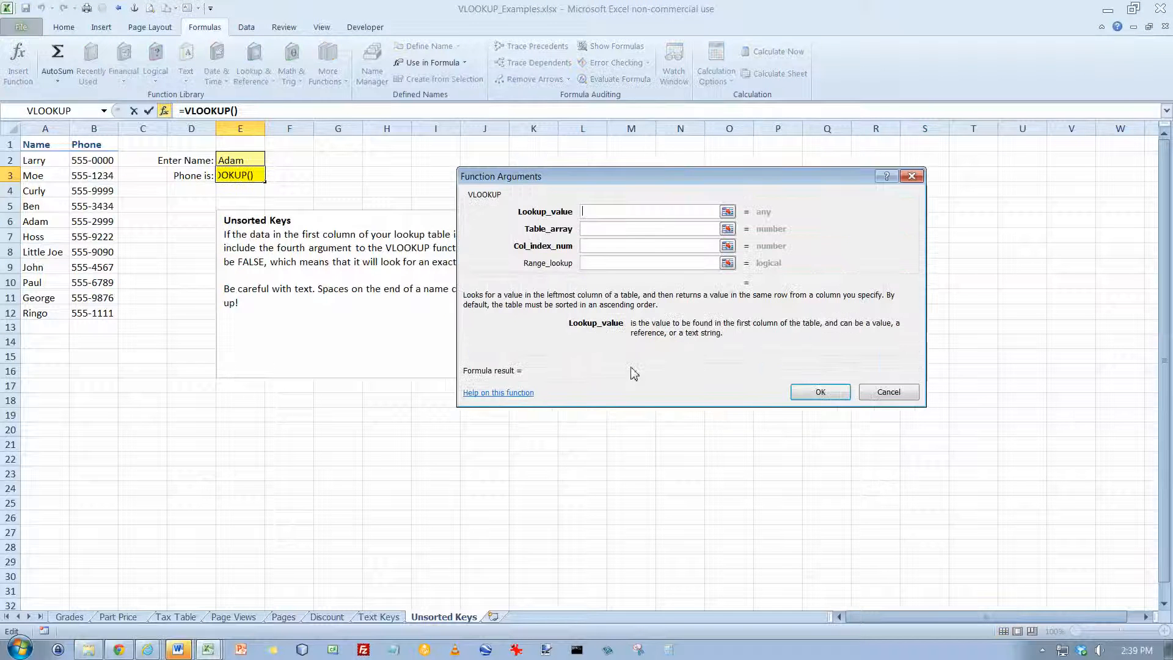
left_click(229, 162)
left_click(586, 229)
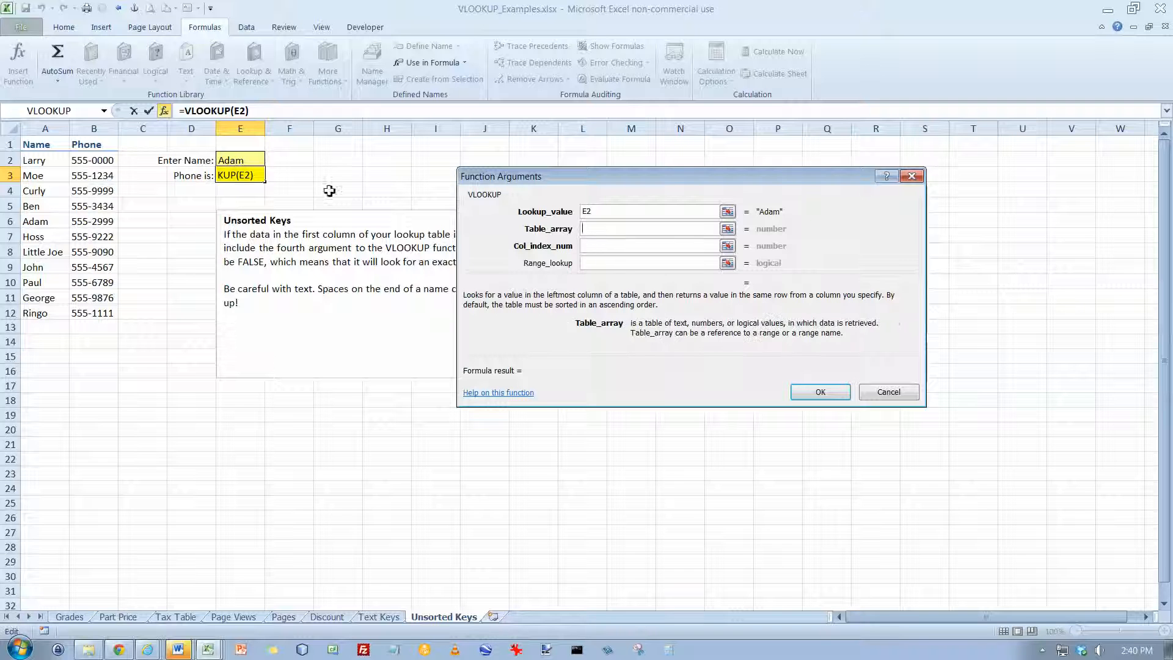
left_click_drag(67, 160, 77, 309)
left_click(604, 245)
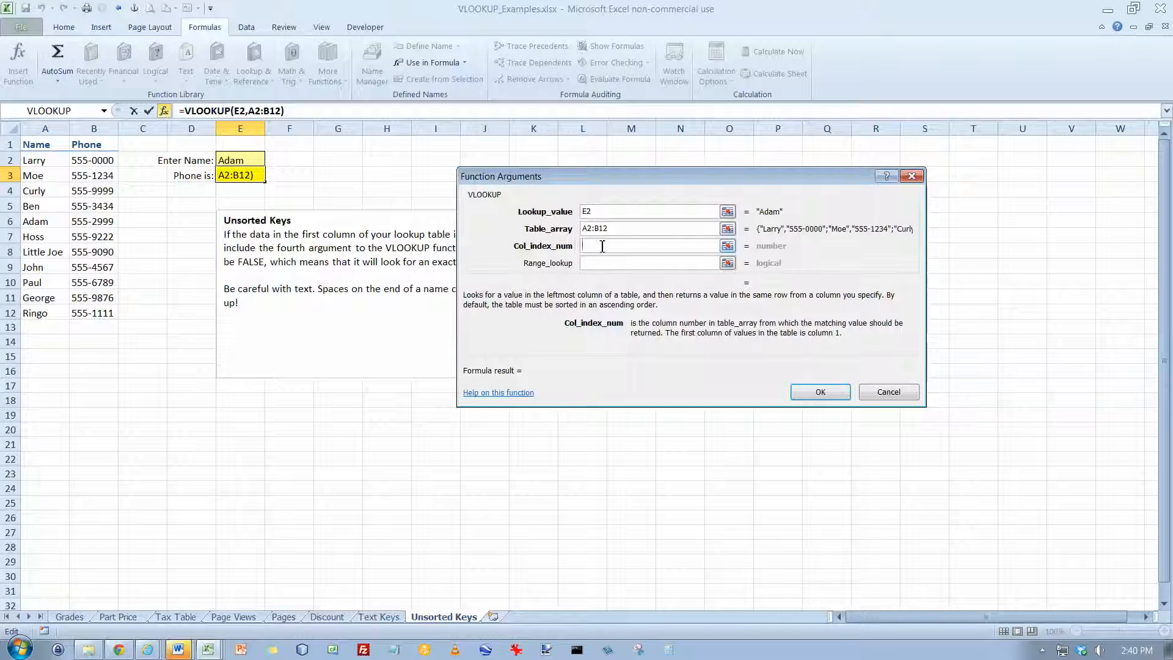
type("2")
left_click(597, 264)
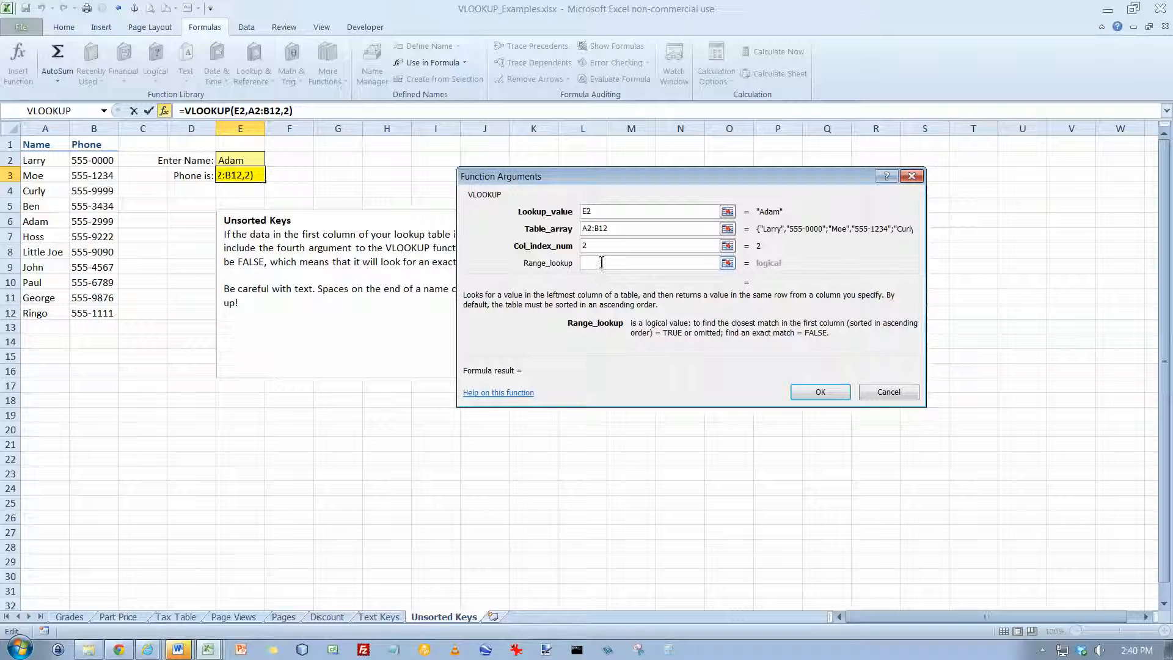
type("False")
key("Return")
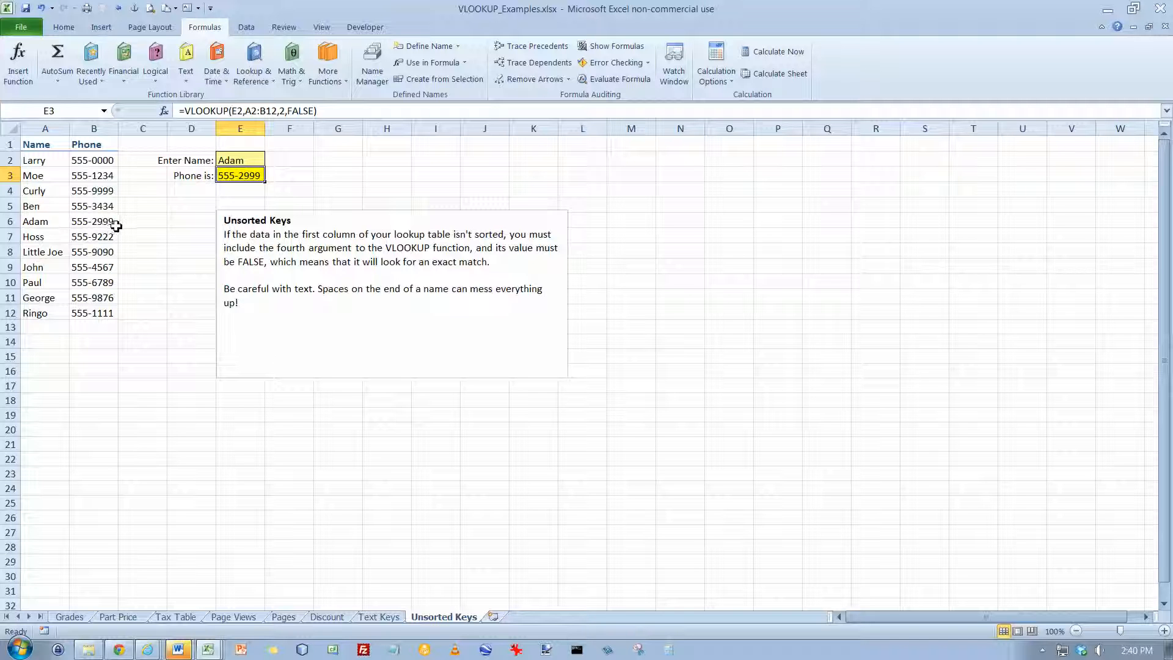
Change the lookup name in E2 to the name listed in A11 to test the exact-match lookup
left_click(253, 160)
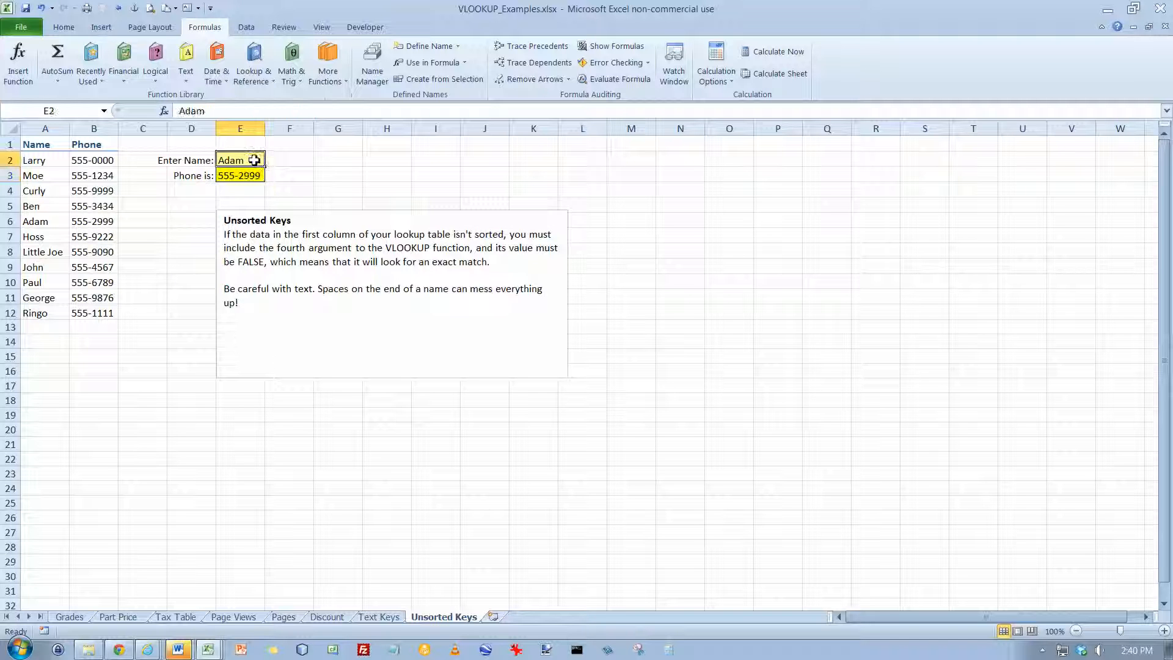
type("George")
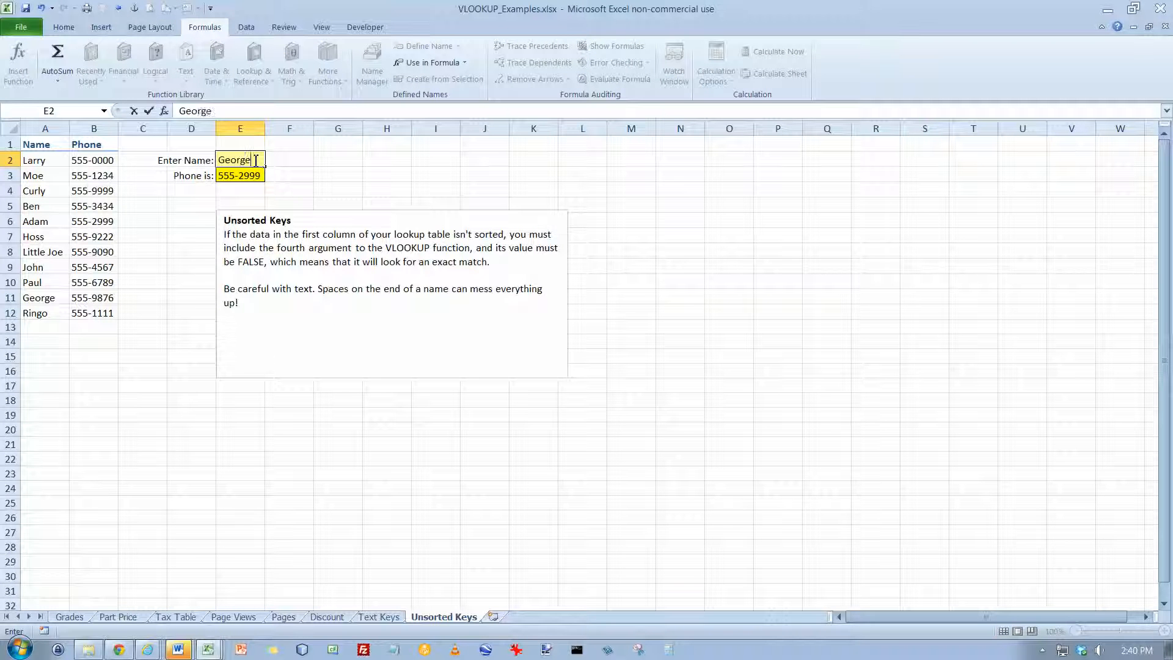
key("Return")
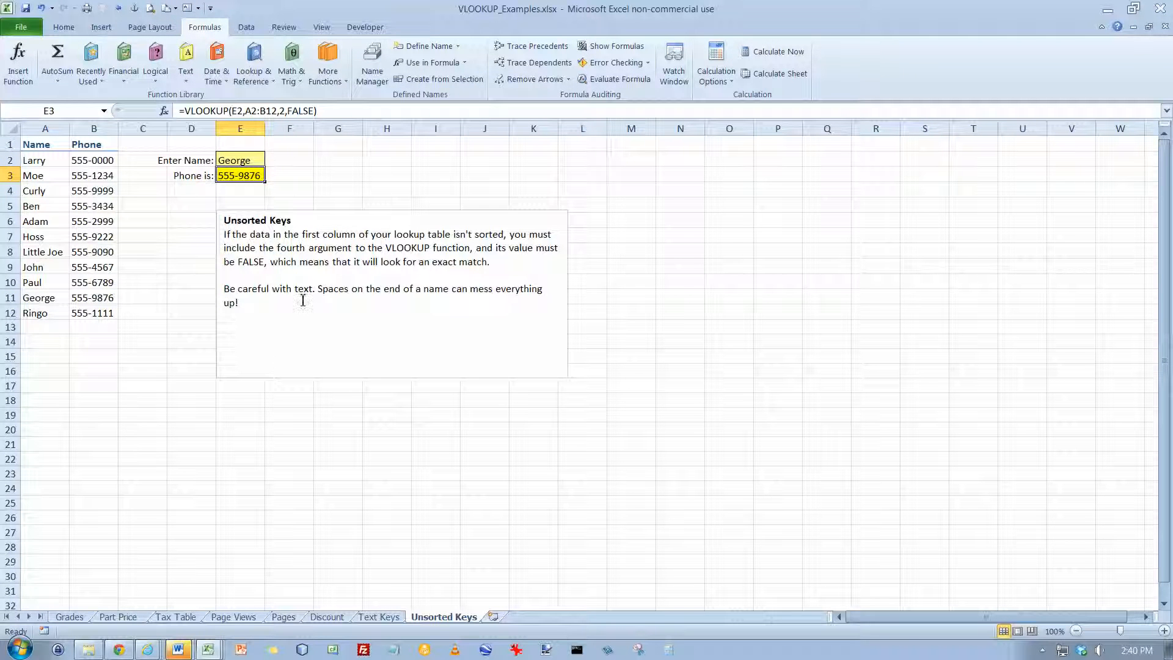
left_click(239, 160)
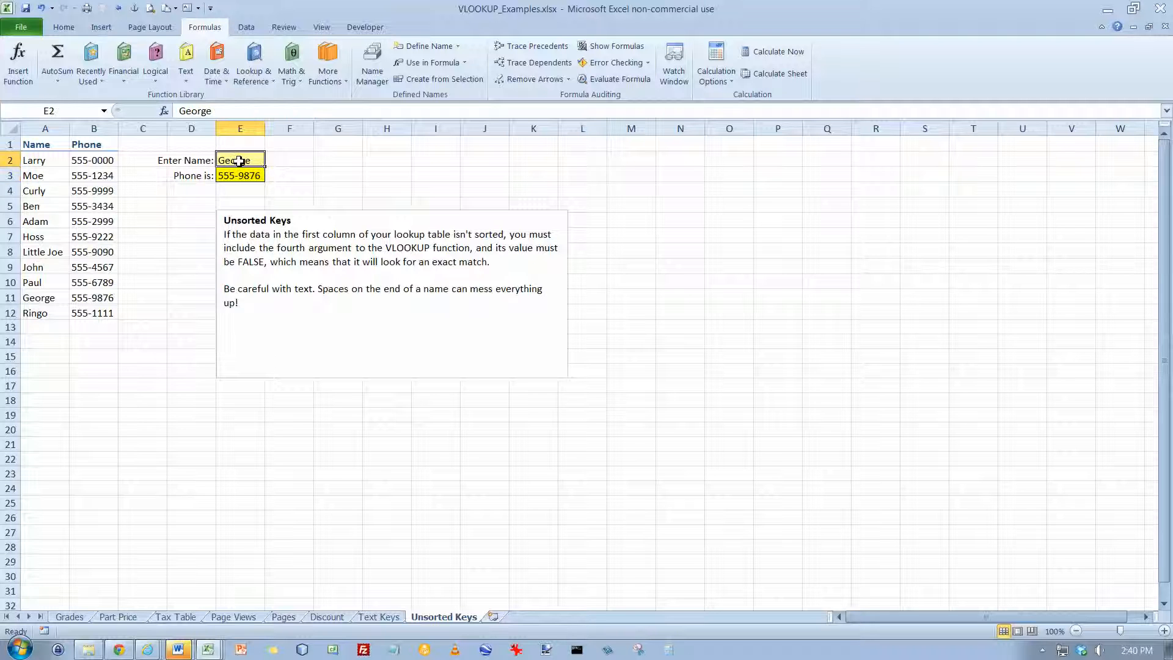